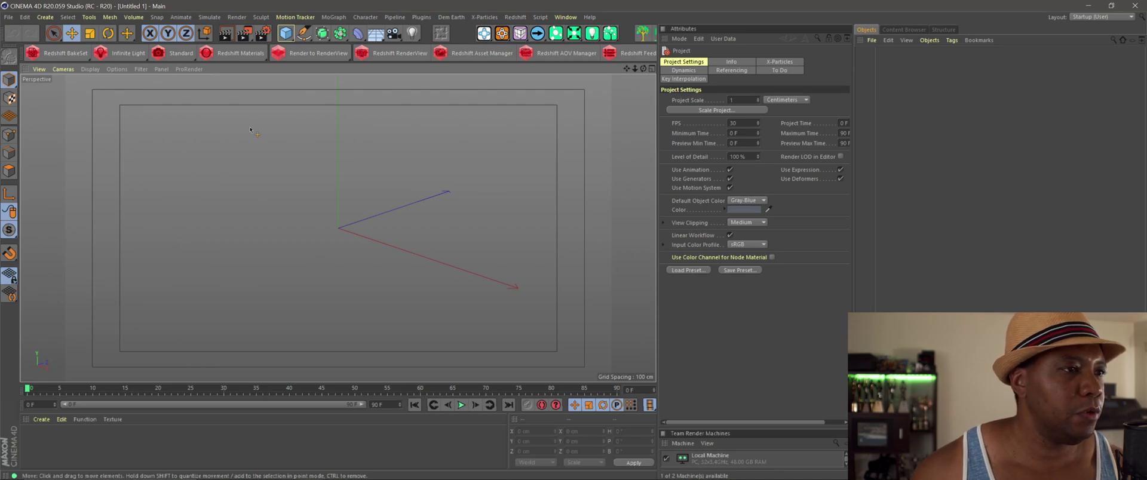
- Configure the render output with the Standard renderer, the HDTV 1080 29.97 preset and a frame rate of 30
{"action": "left_click", "coordinate": [262, 33]}
{"action": "left_click", "coordinate": [328, 31]}
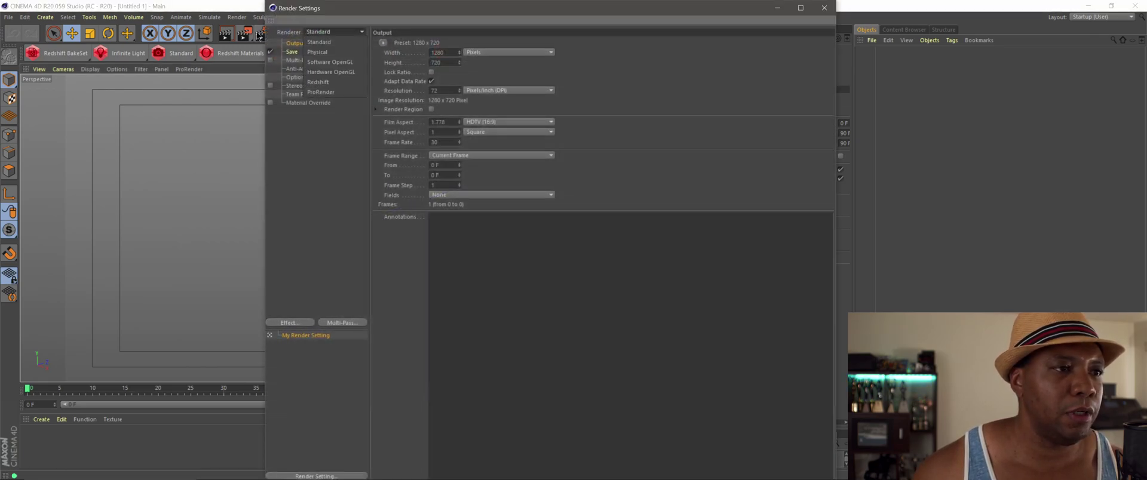
{"action": "left_click", "coordinate": [312, 42]}
{"action": "left_click", "coordinate": [383, 42]}
{"action": "left_click", "coordinate": [645, 74]}
{"action": "left_click", "coordinate": [386, 43]}
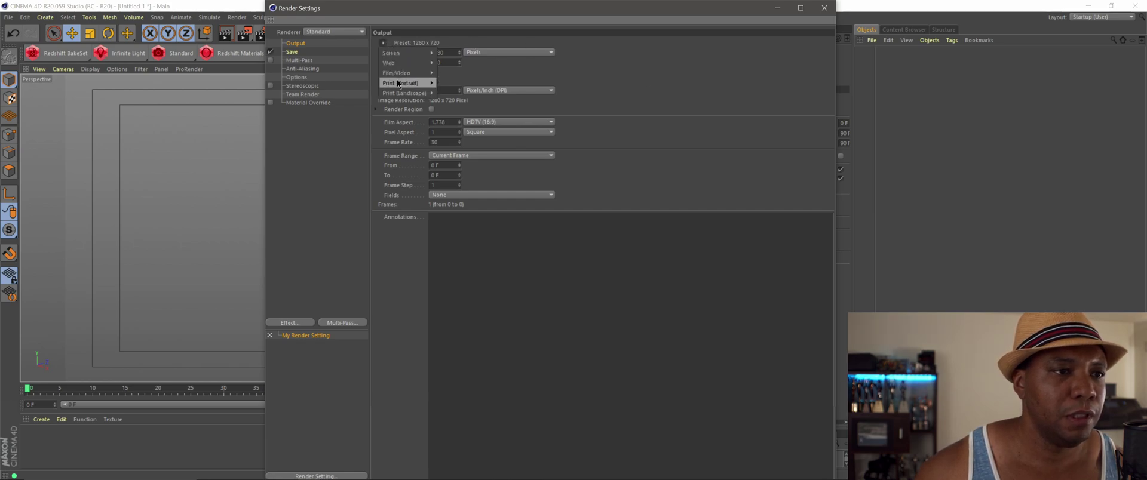
{"action": "mouse_move", "coordinate": [402, 72]}
{"action": "left_click", "coordinate": [472, 253]}
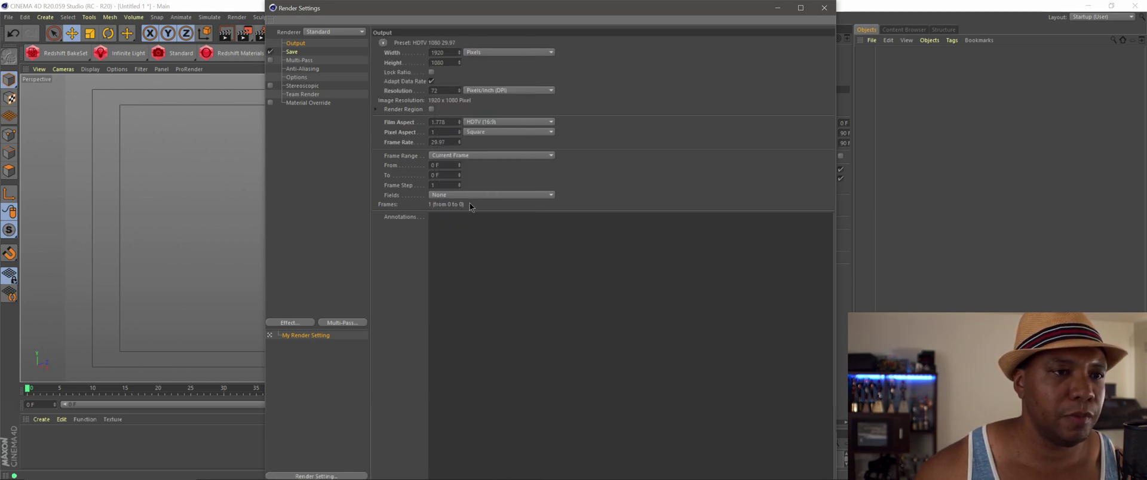
{"action": "type", "text": "30"}
{"action": "key", "text": "Return"}
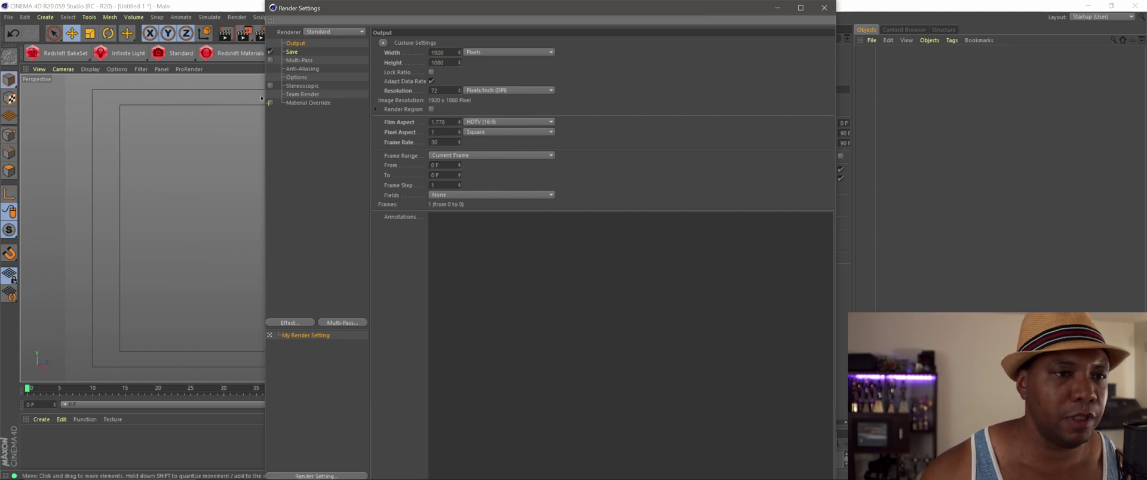
{"action": "left_click", "coordinate": [824, 8]}
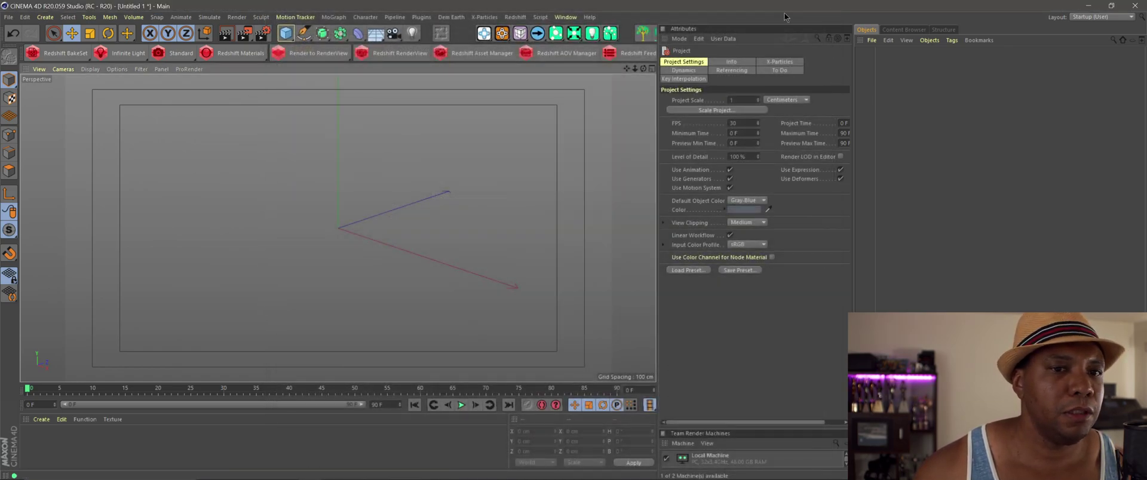
- Add a cylinder primitive to the scene and orient it along +X
{"action": "left_click", "coordinate": [286, 33]}
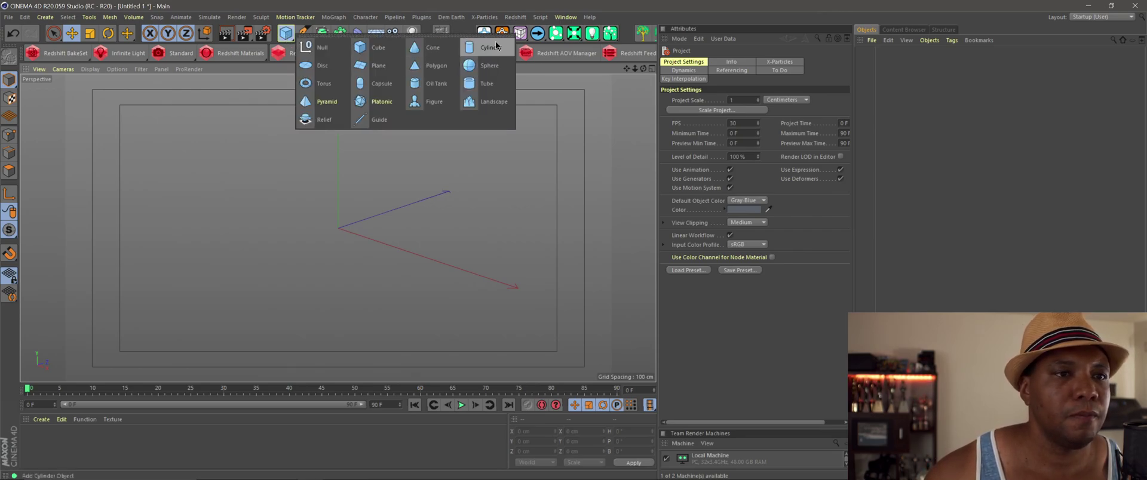
{"action": "left_click", "coordinate": [478, 48]}
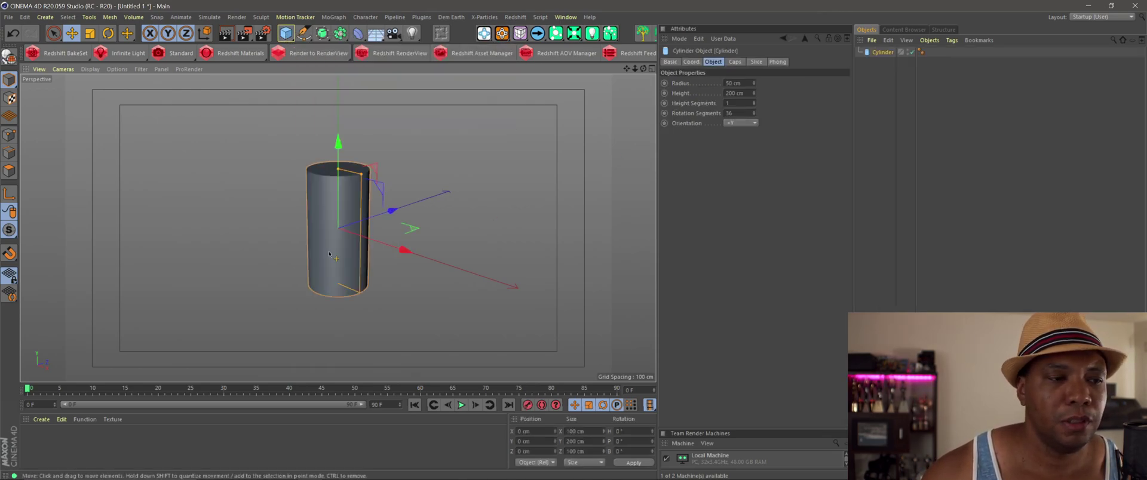
{"action": "left_click", "coordinate": [729, 123]}
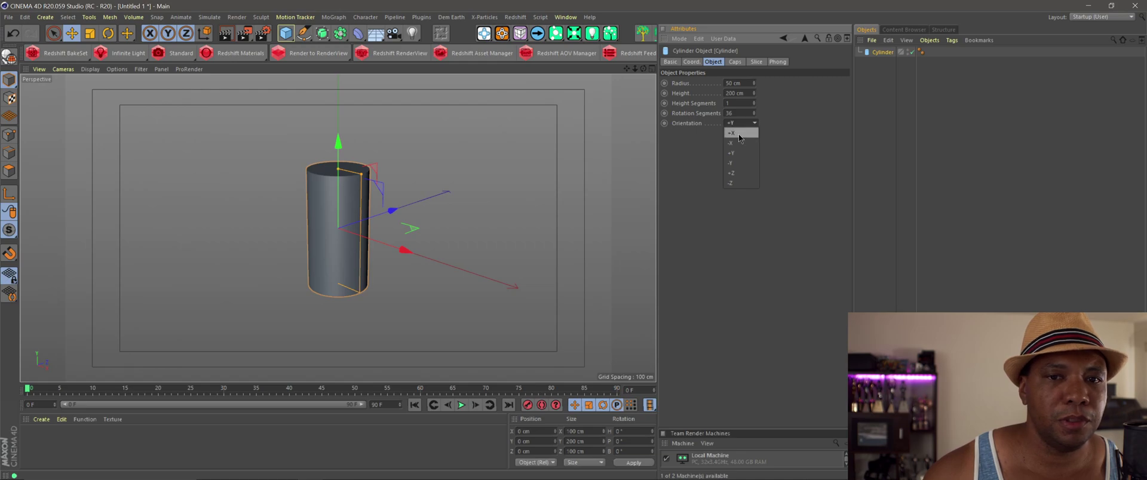
{"action": "left_click", "coordinate": [740, 134]}
- Set the cylinder's height to 700 cm and its radius to 20 cm
{"action": "left_click_drag", "start_coordinate": [384, 245], "coordinate": [488, 266]}
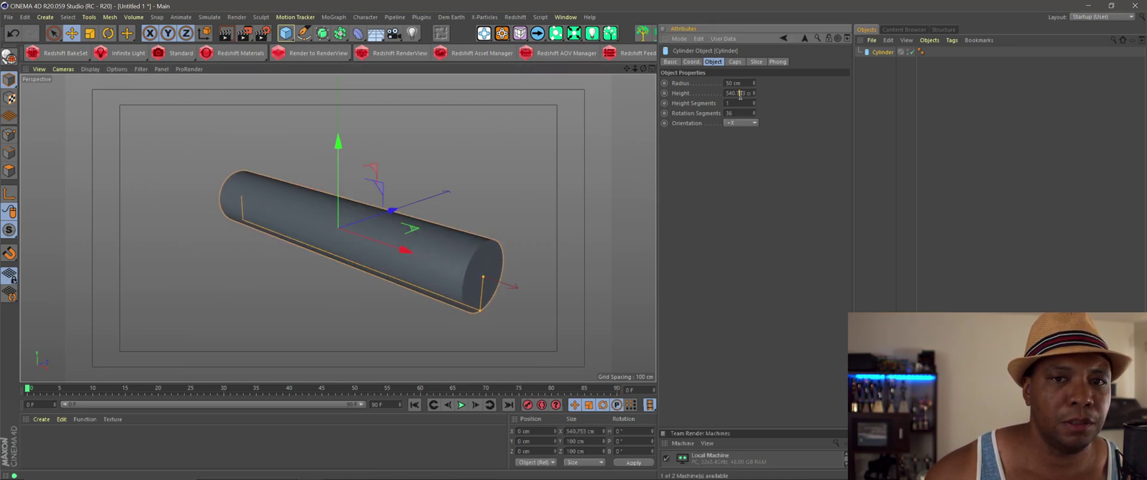
{"action": "type", "text": "700"}
{"action": "key", "text": "Return"}
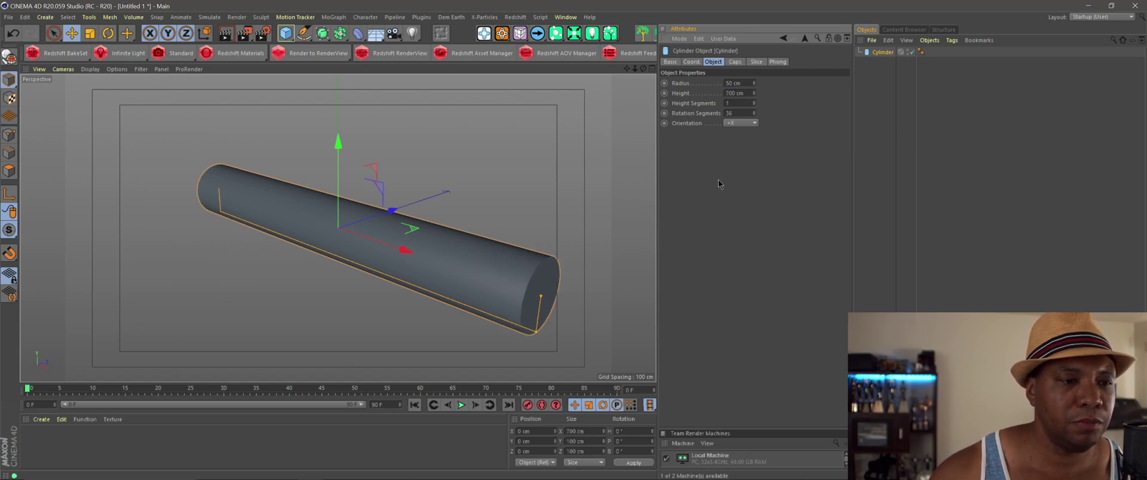
{"action": "left_click_drag", "start_coordinate": [754, 83], "coordinate": [754, 101]}
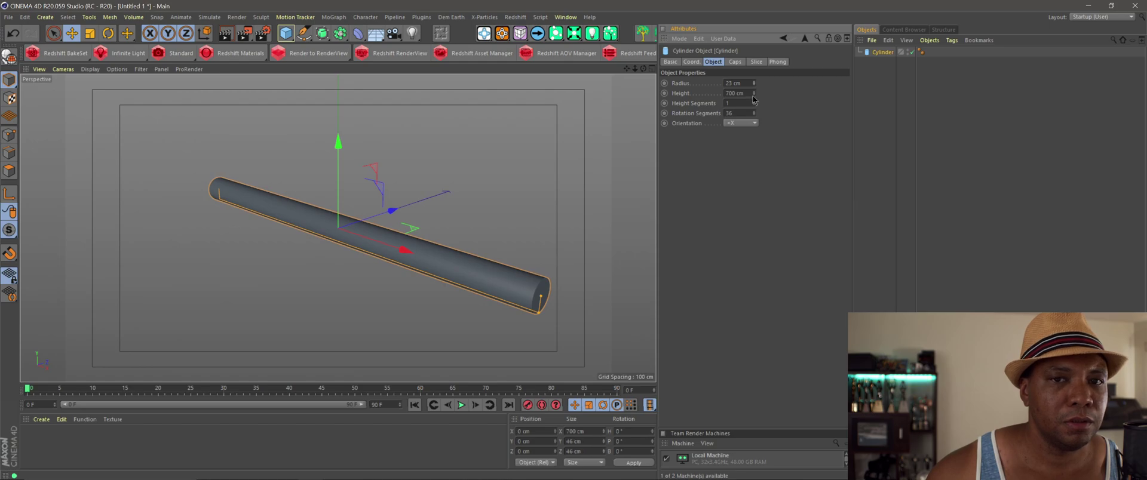
{"action": "type", "text": "20"}
{"action": "key", "text": "Return"}
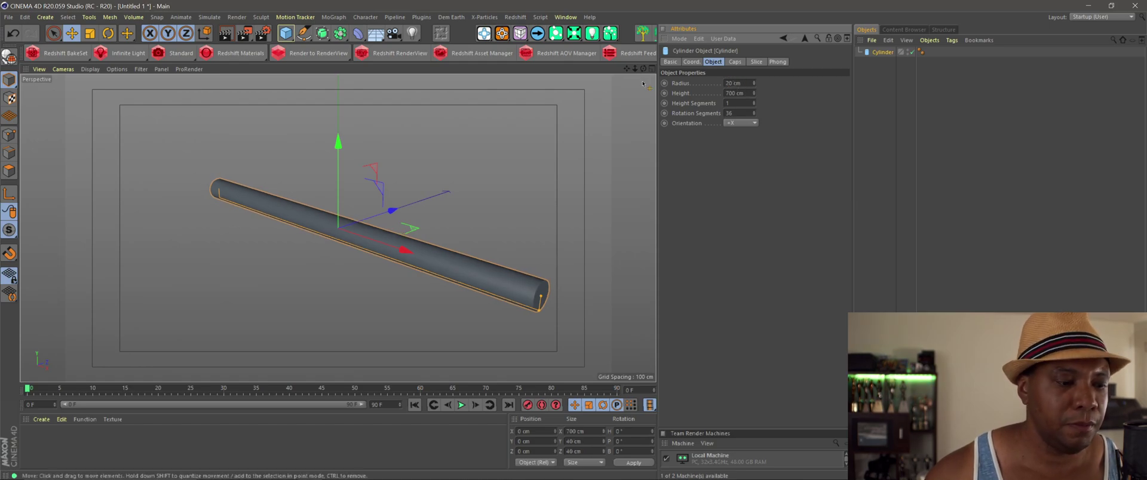
{"action": "middle_click_drag", "start_coordinate": [329, 213], "coordinate": [298, 244], "text": "alt"}
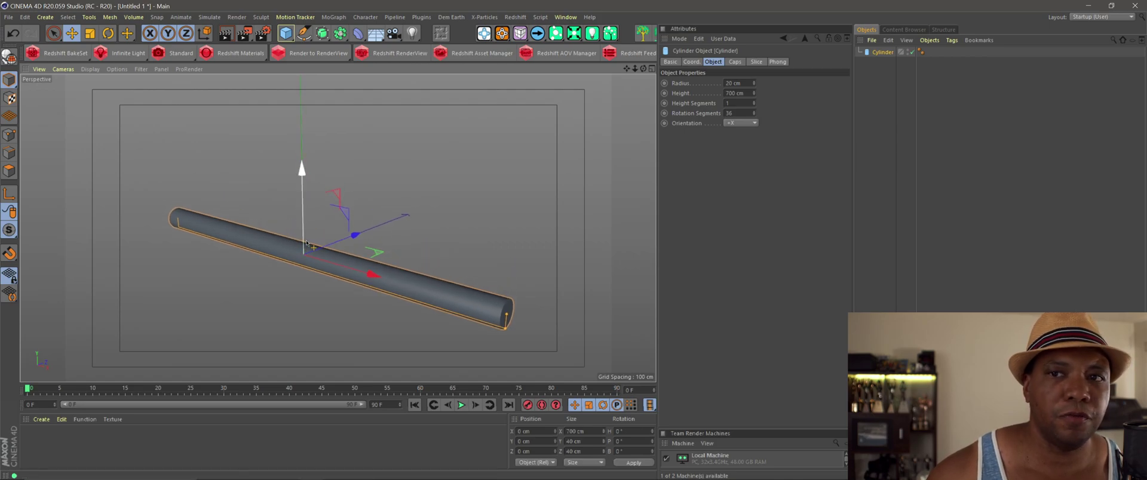
- Add an X-Particles emitter within a particle system and widen the attribute and object areas
{"action": "left_click", "coordinate": [484, 18]}
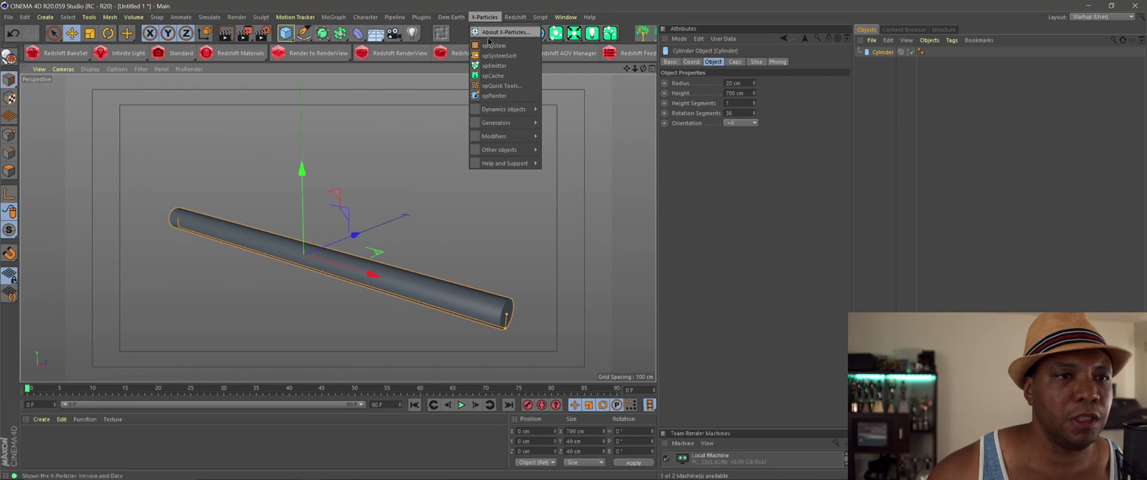
{"action": "left_click", "coordinate": [494, 66]}
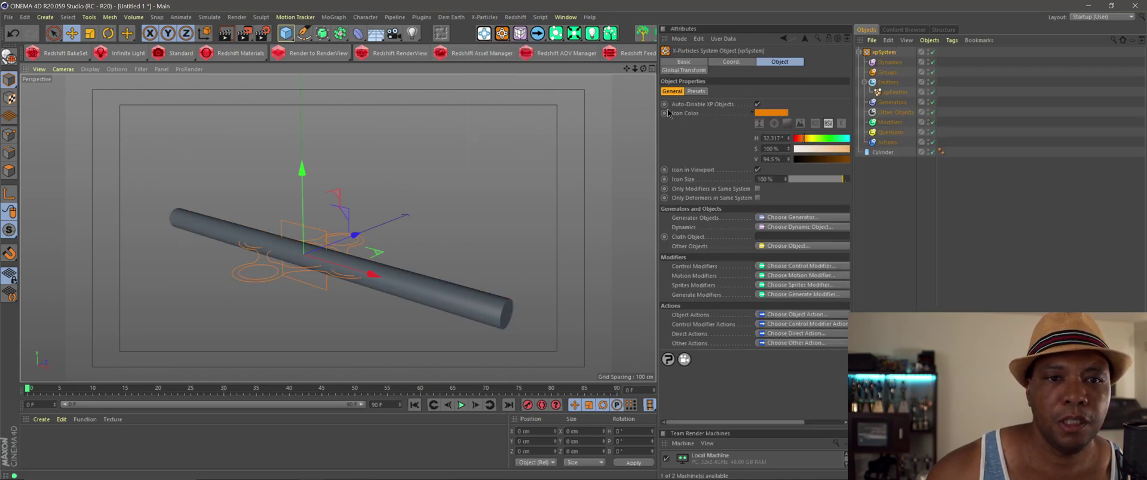
{"action": "left_click_drag", "start_coordinate": [657, 118], "coordinate": [579, 117]}
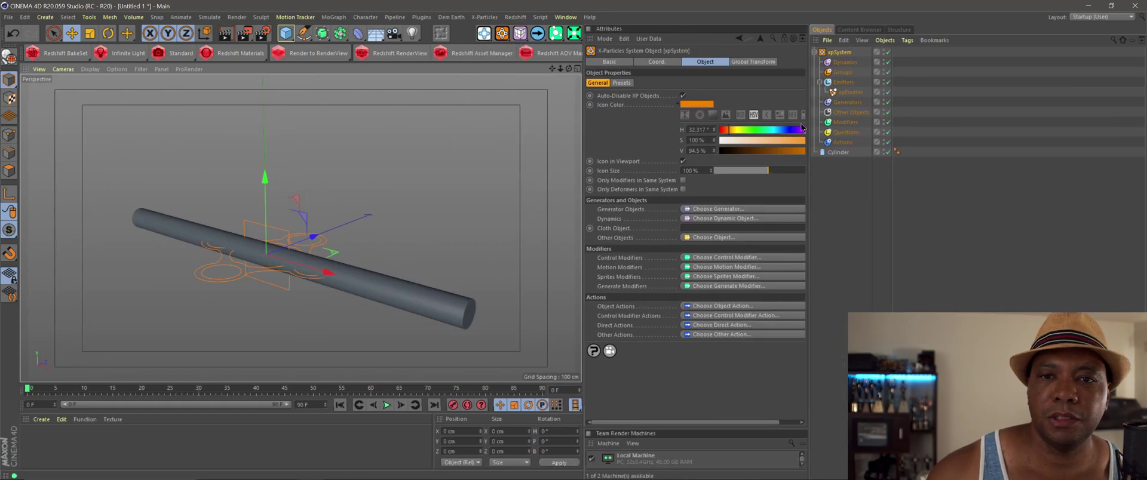
{"action": "left_click_drag", "start_coordinate": [813, 123], "coordinate": [788, 120]}
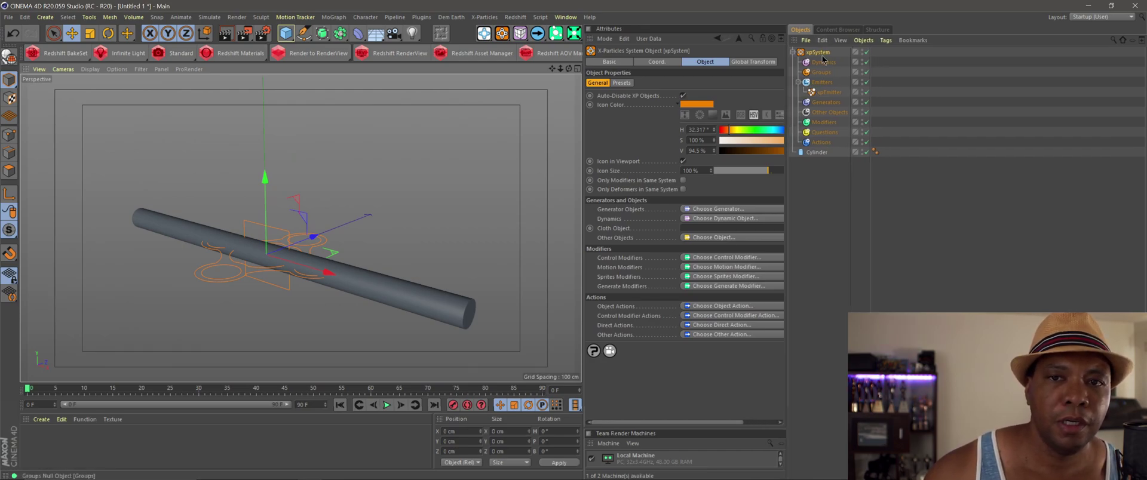
{"action": "left_click", "coordinate": [793, 53]}
{"action": "left_click", "coordinate": [794, 52]}
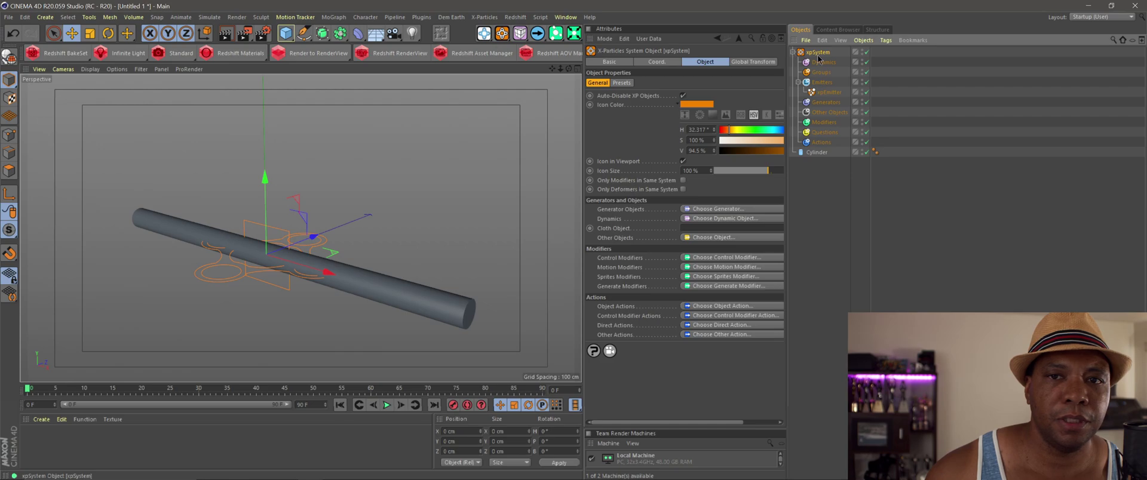
- Rename the particle emitter as xpEmitter 1
{"action": "left_click", "coordinate": [828, 93]}
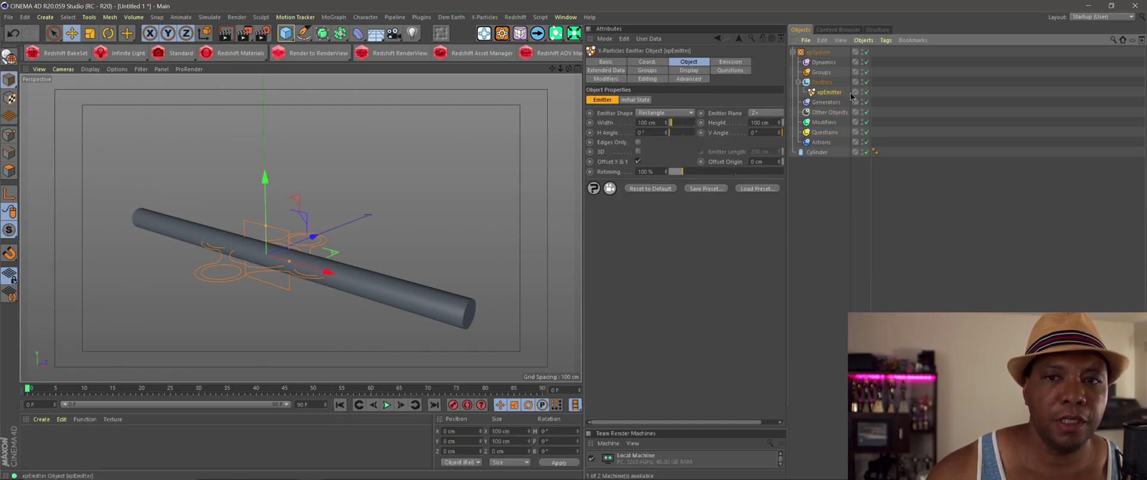
{"action": "left_click_drag", "start_coordinate": [870, 90], "coordinate": [897, 90]}
{"action": "double_click", "coordinate": [850, 92]}
{"action": "key", "text": "Return"}
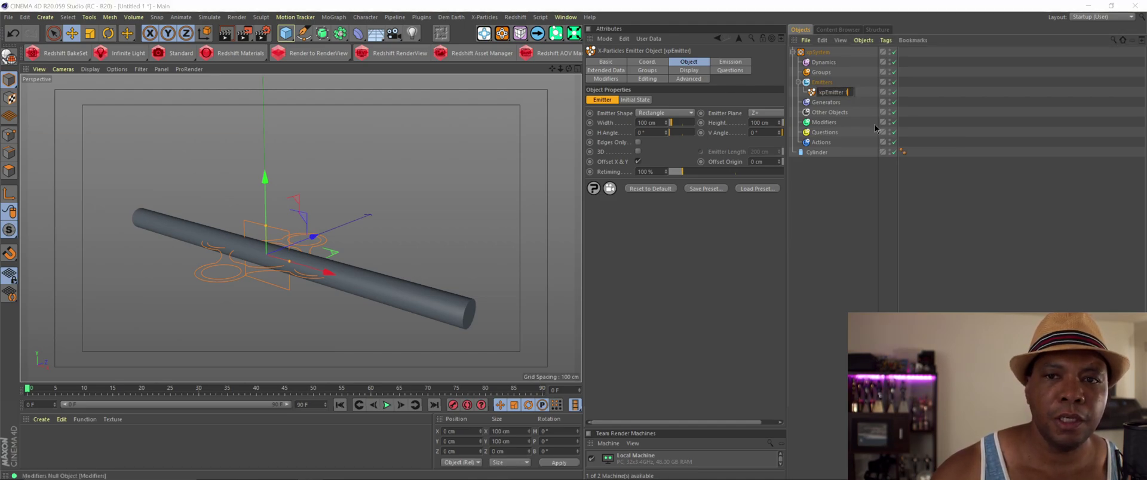
{"action": "type", "text": "1"}
{"action": "key", "text": "Return"}
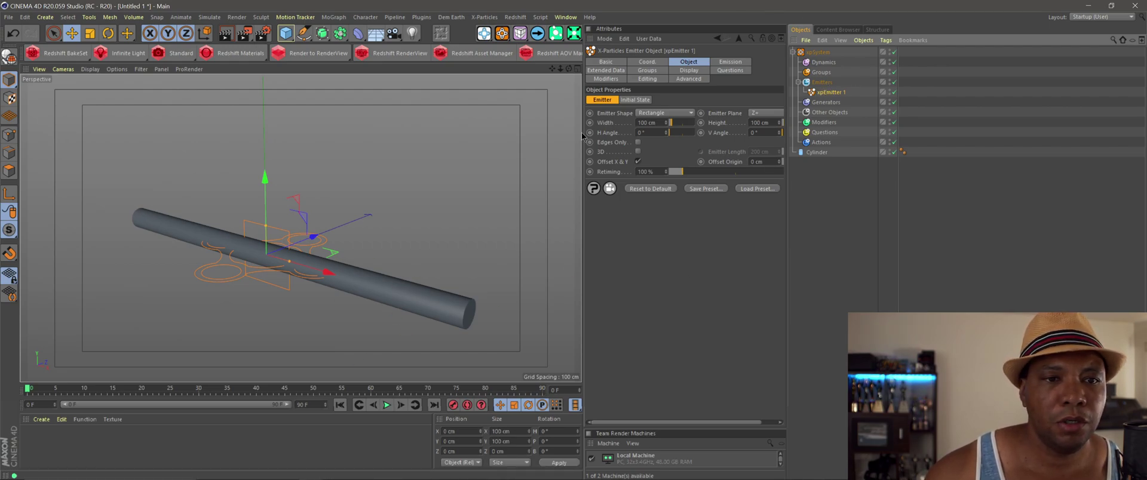
- Set the emitter shape to Object and assign the cylinder as its source object
{"action": "left_click_drag", "start_coordinate": [582, 132], "coordinate": [527, 128]}
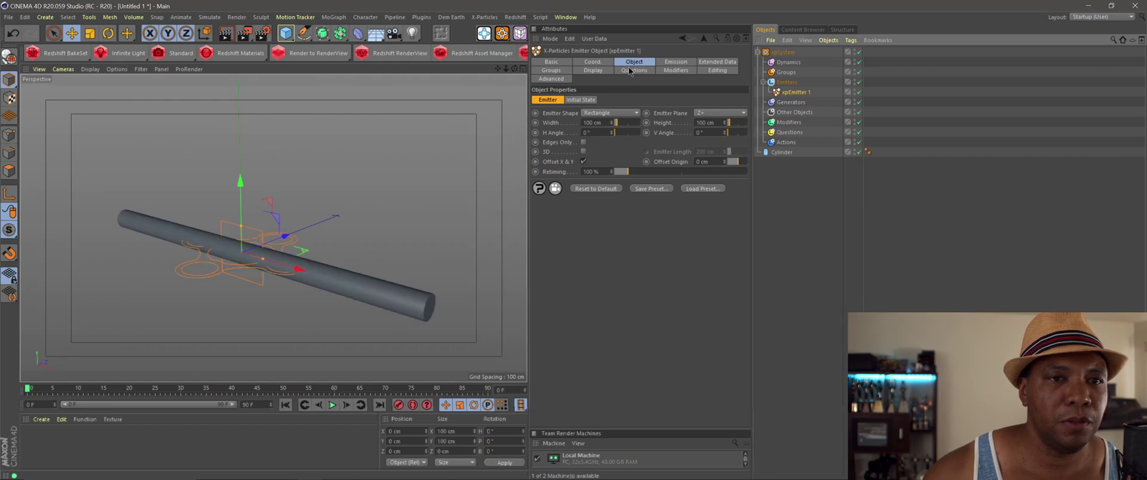
{"action": "left_click", "coordinate": [597, 114]}
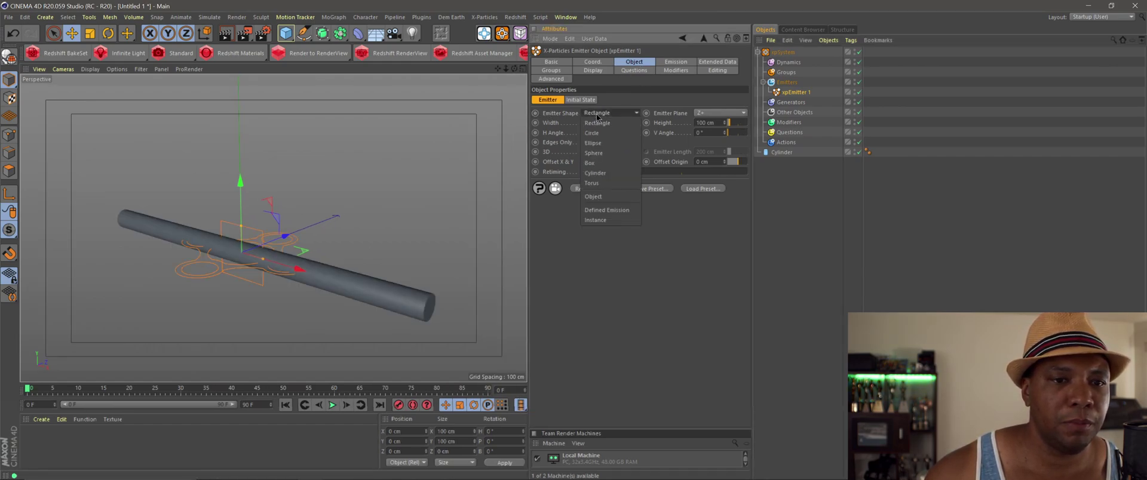
{"action": "left_click", "coordinate": [604, 198]}
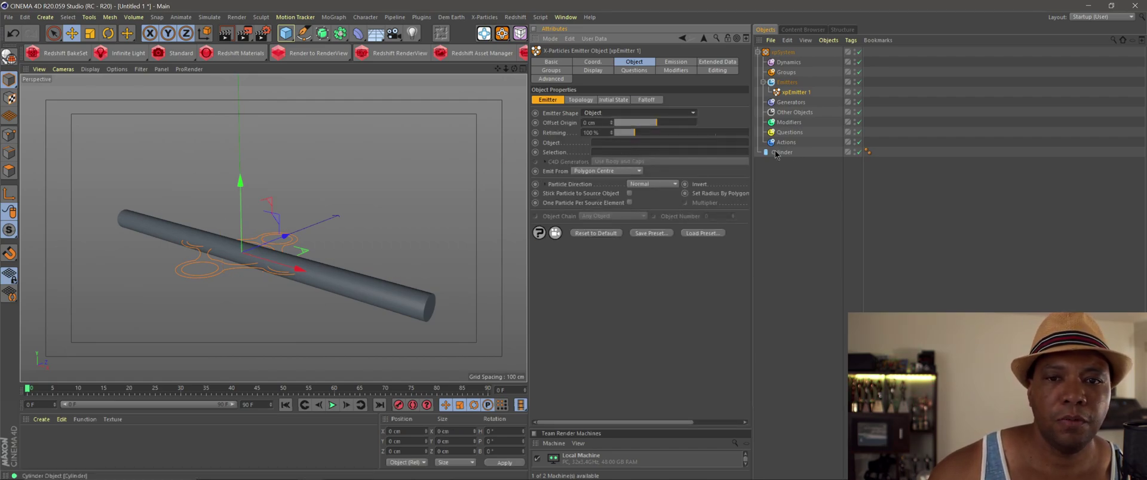
{"action": "left_click_drag", "start_coordinate": [783, 157], "coordinate": [618, 148]}
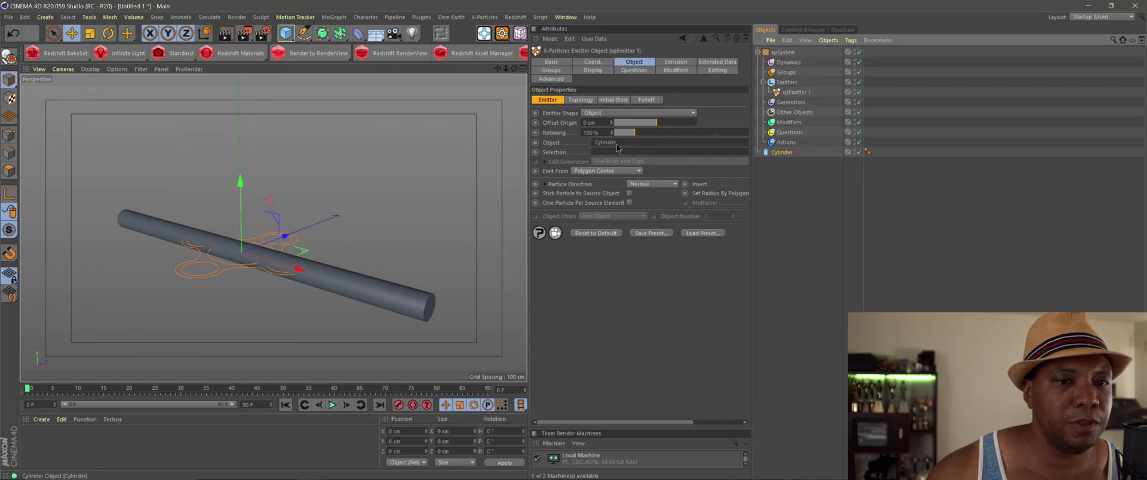
- Play the particle simulation to check the emission from the cylinder, and return to the first frame
{"action": "left_click", "coordinate": [333, 405]}
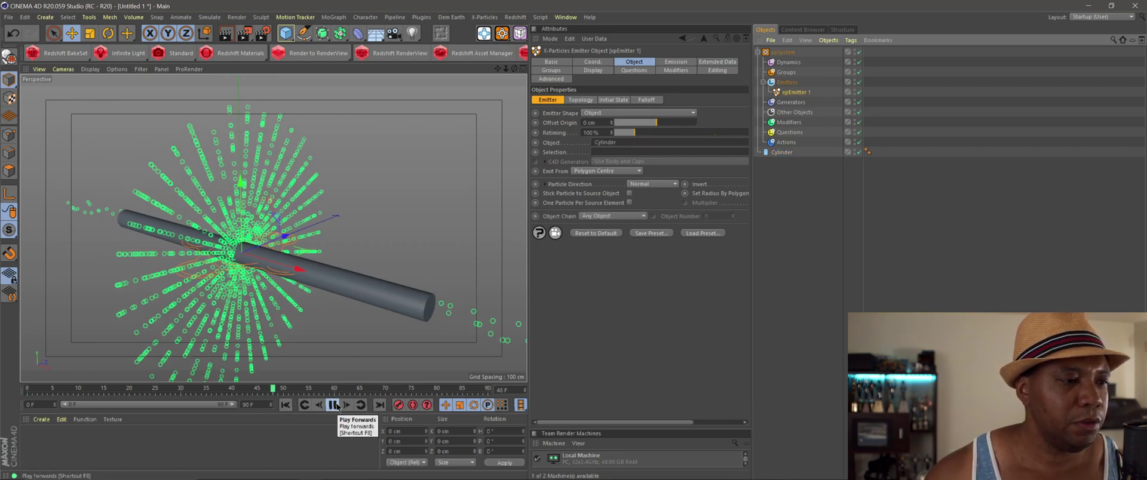
{"action": "left_click", "coordinate": [334, 405]}
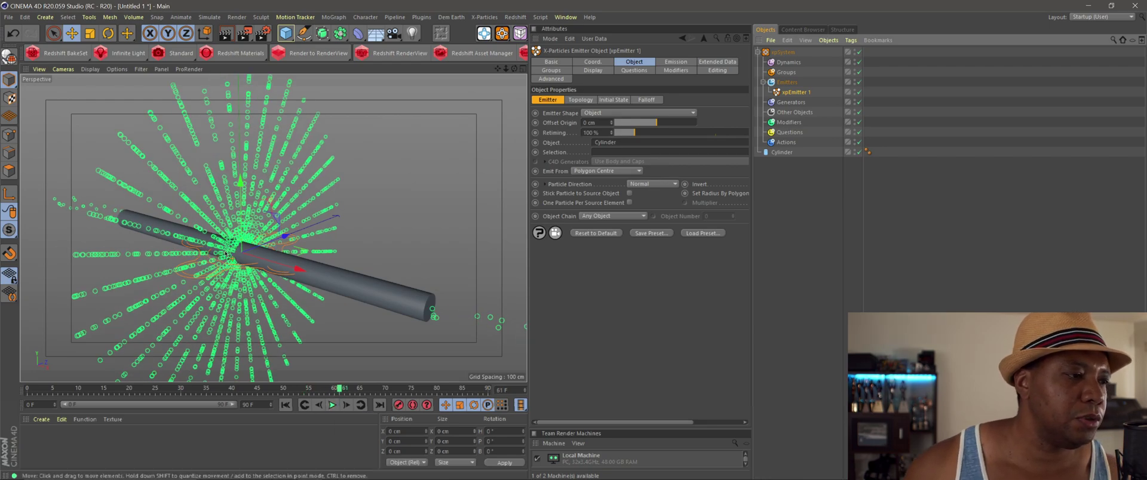
{"action": "left_click", "coordinate": [279, 406]}
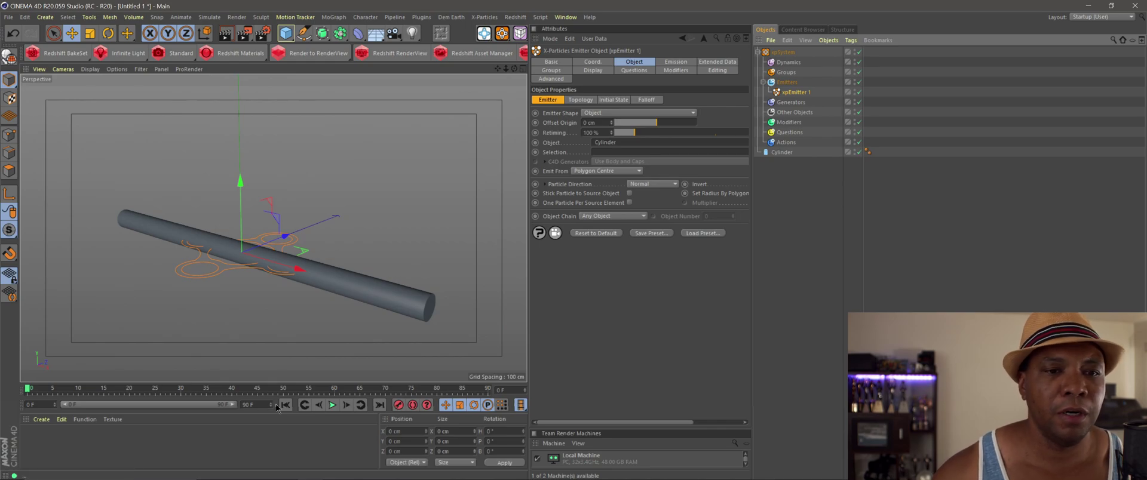
- Set the emitter to emit from Polygon Area, preview the simulation and return to the first frame
{"action": "left_click", "coordinate": [578, 171]}
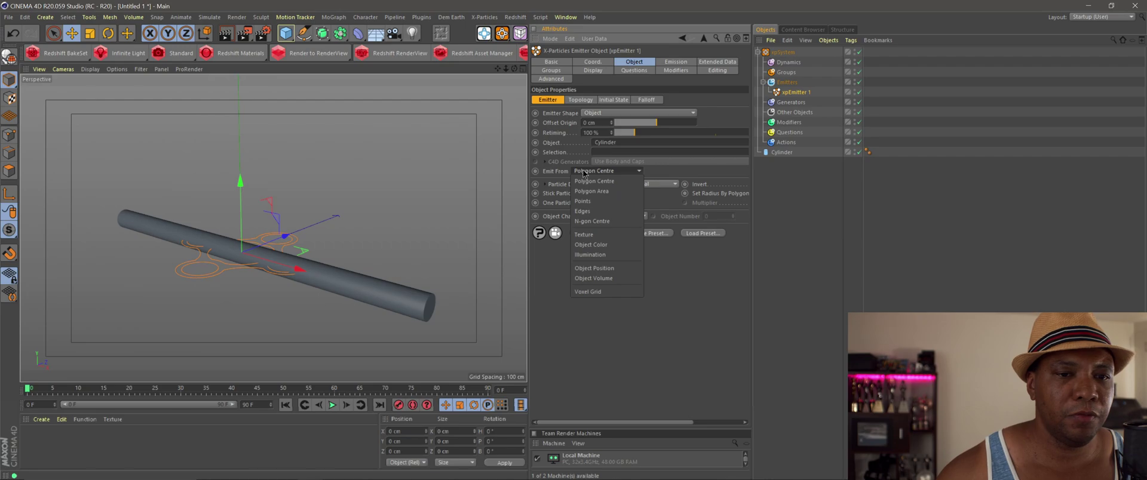
{"action": "left_click", "coordinate": [607, 191]}
{"action": "left_click", "coordinate": [333, 406]}
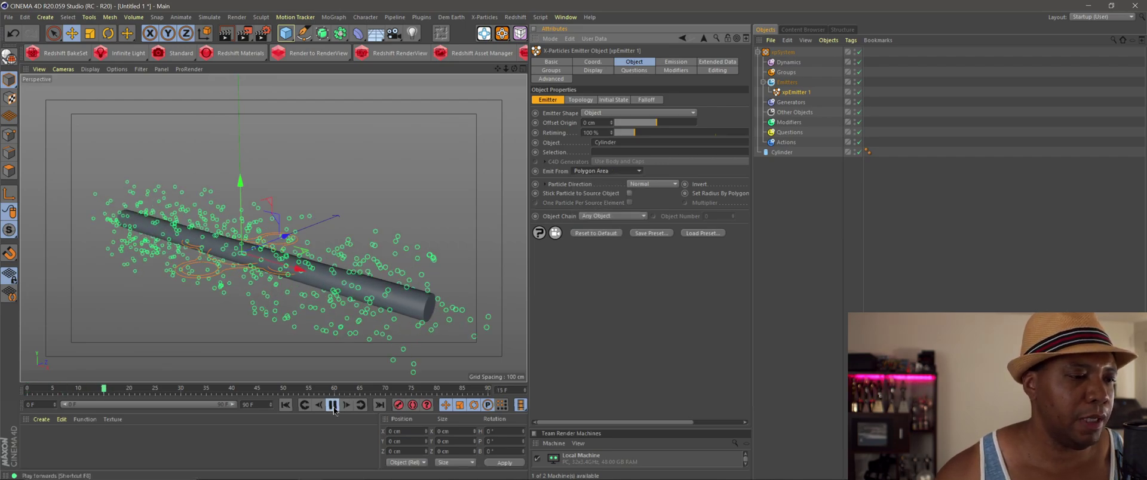
{"action": "left_click", "coordinate": [333, 406]}
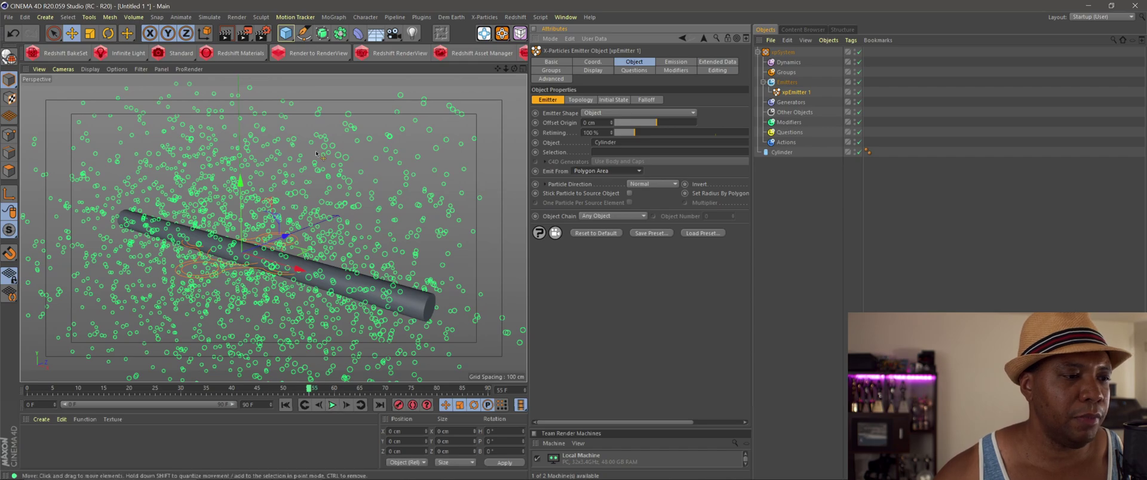
{"action": "left_click", "coordinate": [287, 405]}
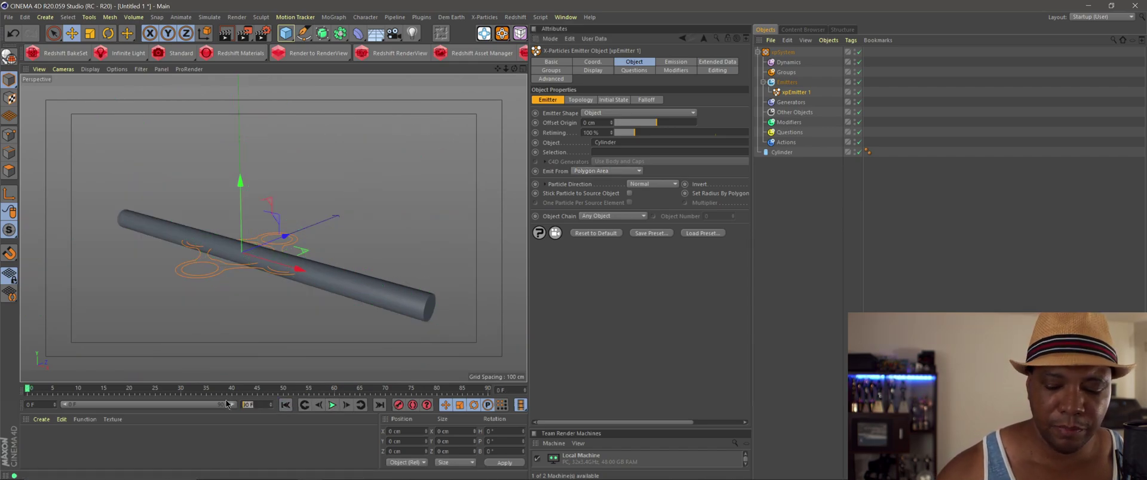
- Extend the timeline to 600 frames and stretch the preview range to its full length
{"action": "type", "text": "600"}
{"action": "key", "text": "Return"}
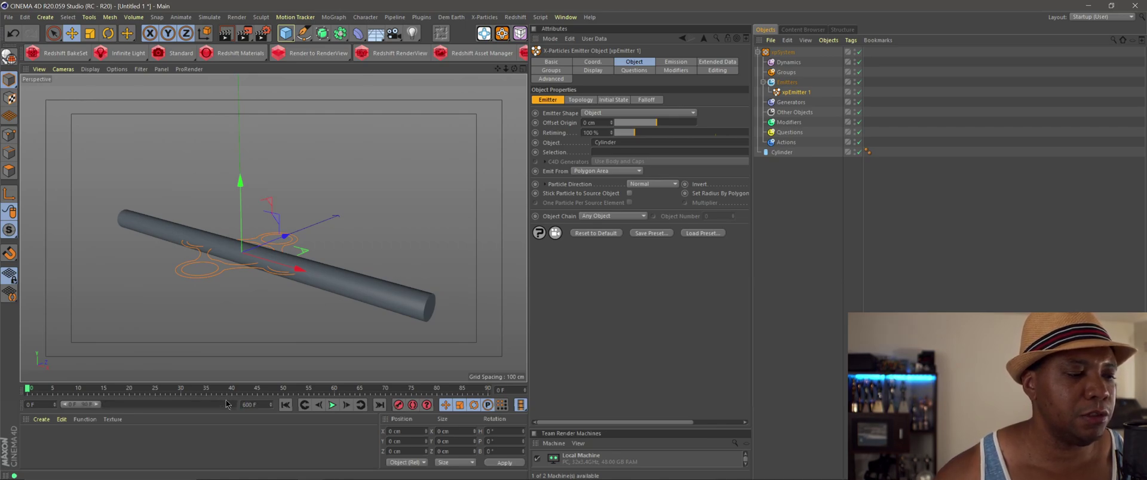
{"action": "left_click_drag", "start_coordinate": [99, 408], "coordinate": [261, 407]}
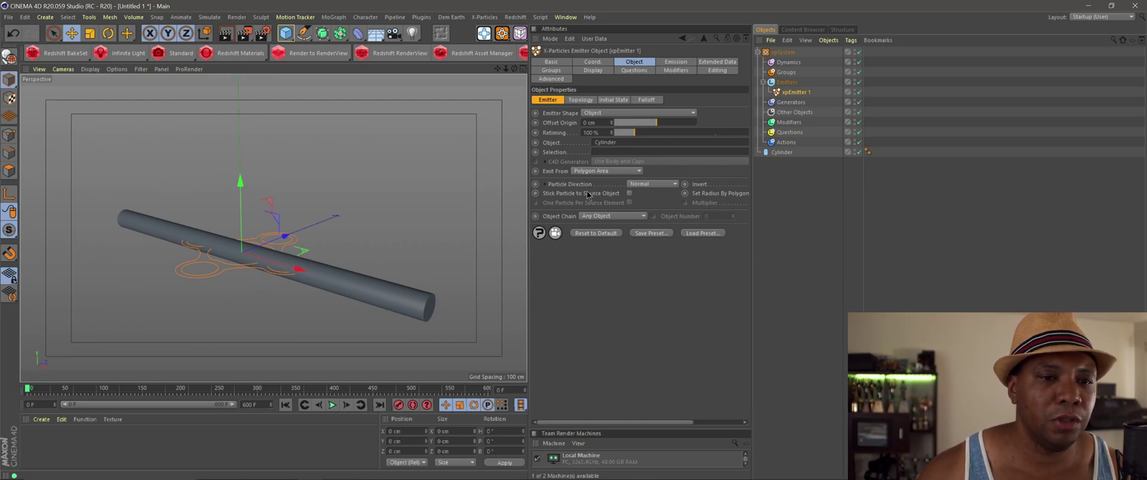
- Set the emitter's particle direction to Y+ Axis and play the simulation to check the upward emission from the cylinder
{"action": "left_click", "coordinate": [645, 189]}
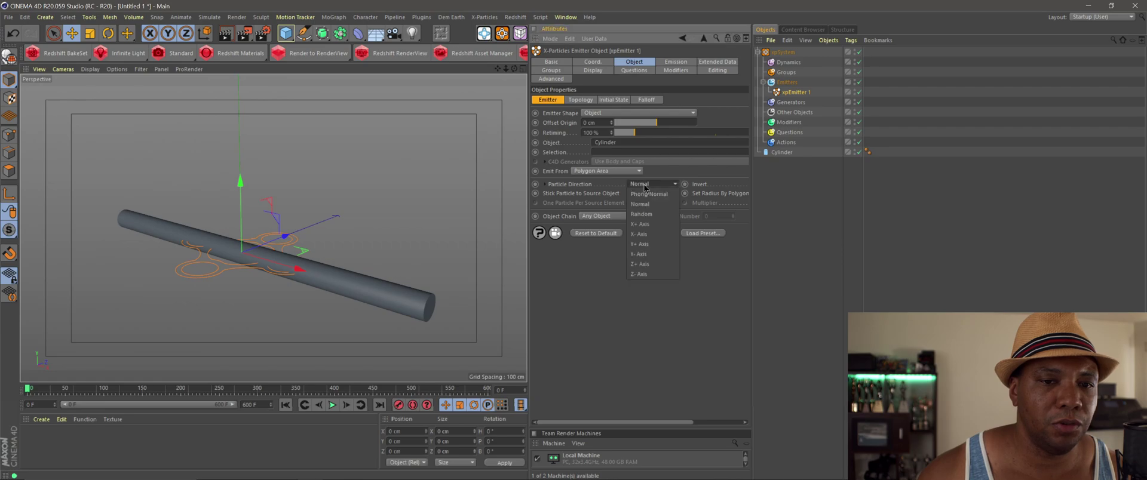
{"action": "left_click", "coordinate": [646, 244]}
{"action": "left_click", "coordinate": [334, 407]}
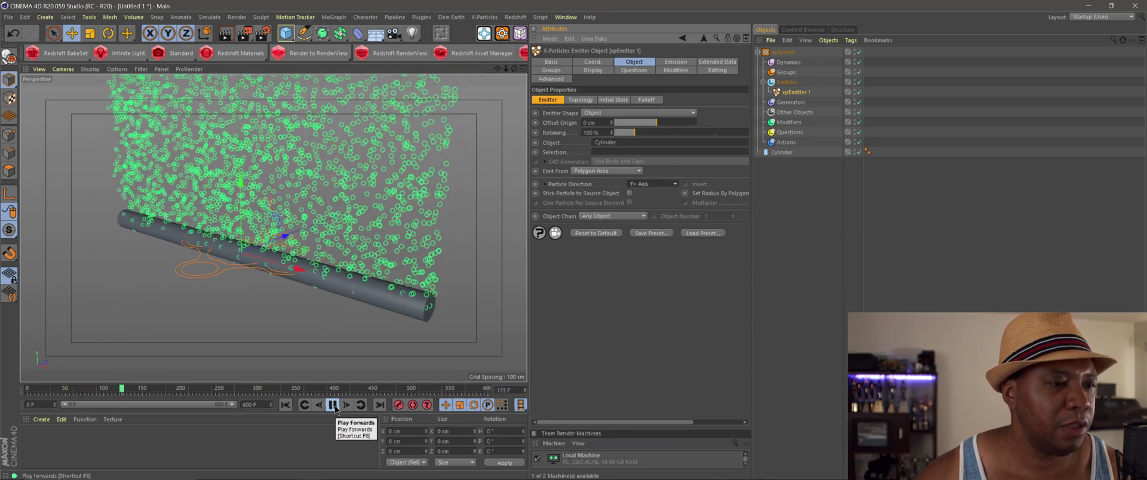
{"action": "left_click", "coordinate": [334, 406]}
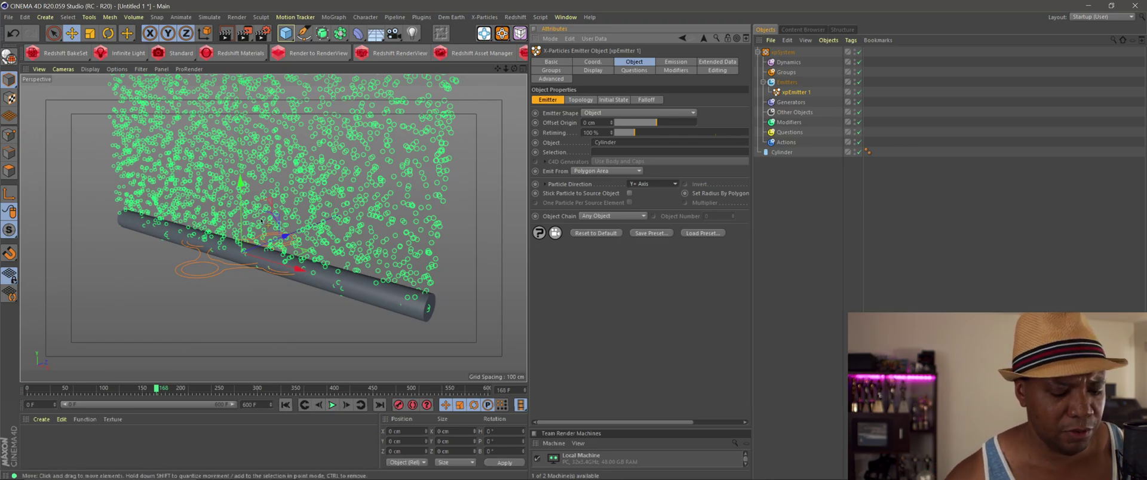
{"action": "left_click_drag", "start_coordinate": [293, 210], "coordinate": [318, 267], "text": "alt"}
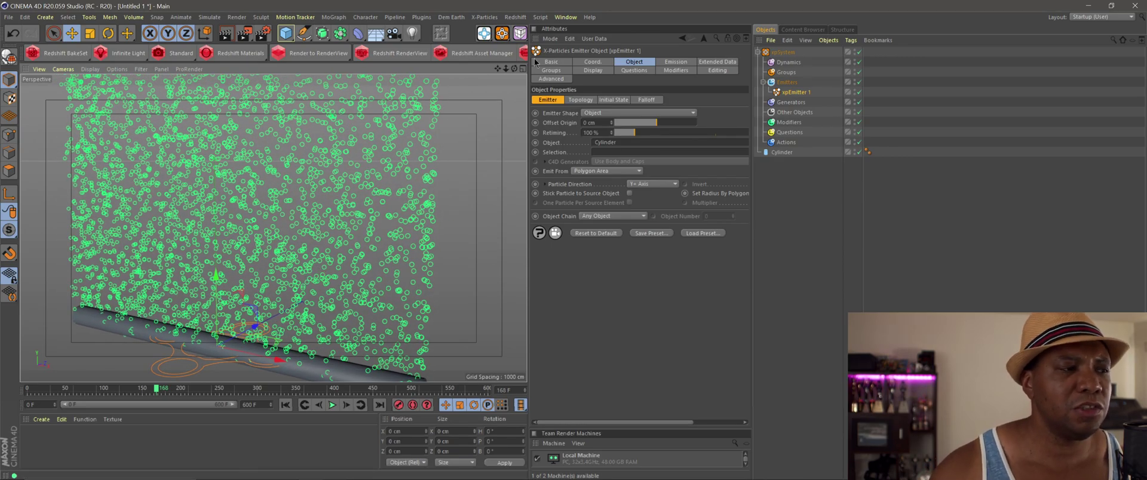
- Set the emitter's editor display to Lines and change its particle color to orange
{"action": "left_click", "coordinate": [594, 70]}
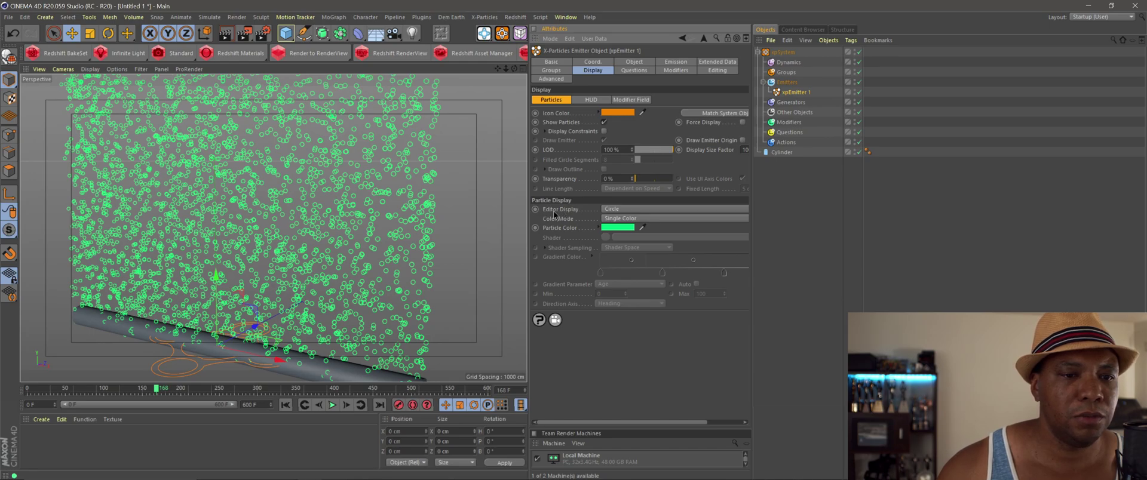
{"action": "left_click", "coordinate": [623, 210]}
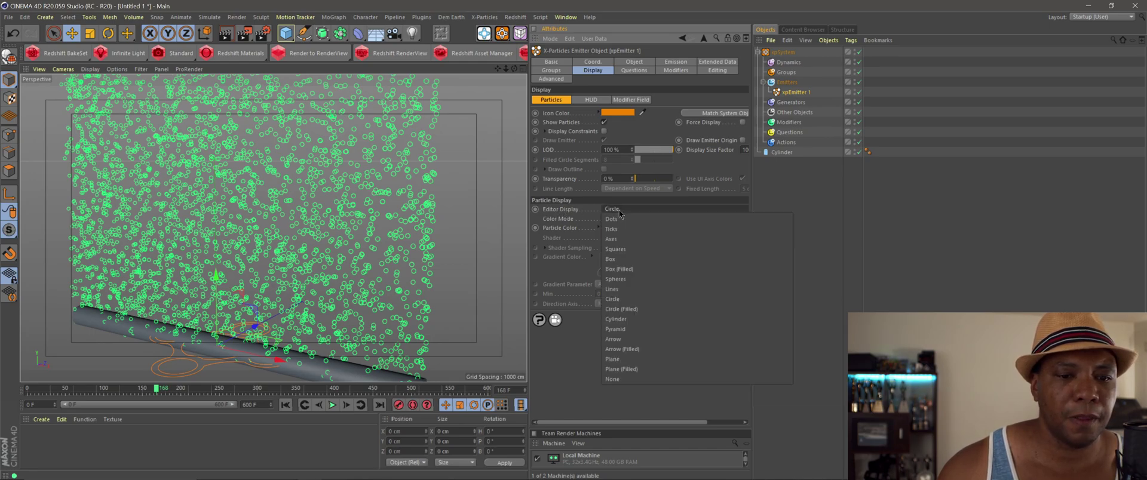
{"action": "left_click", "coordinate": [622, 289]}
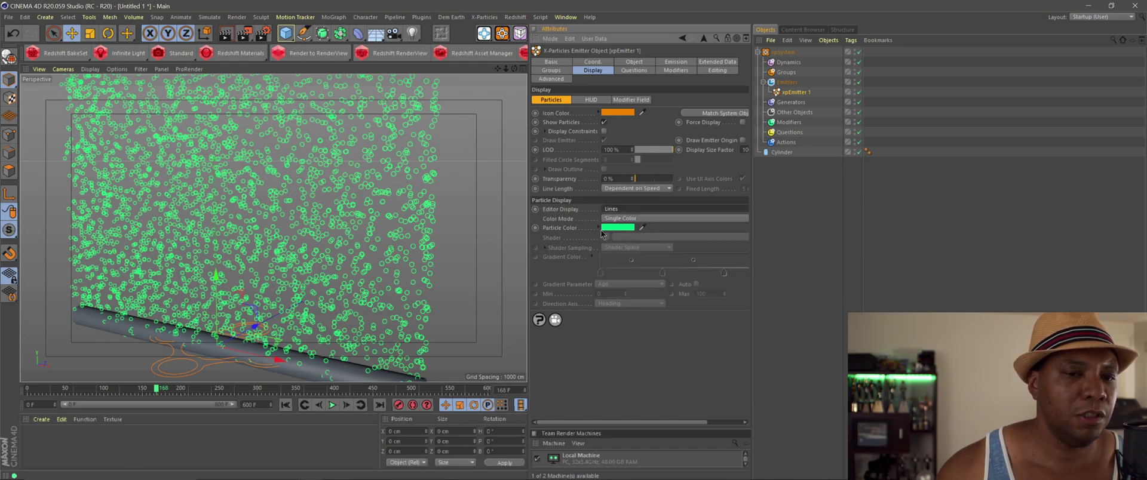
{"action": "double_click", "coordinate": [720, 262]}
{"action": "left_click", "coordinate": [549, 210]}
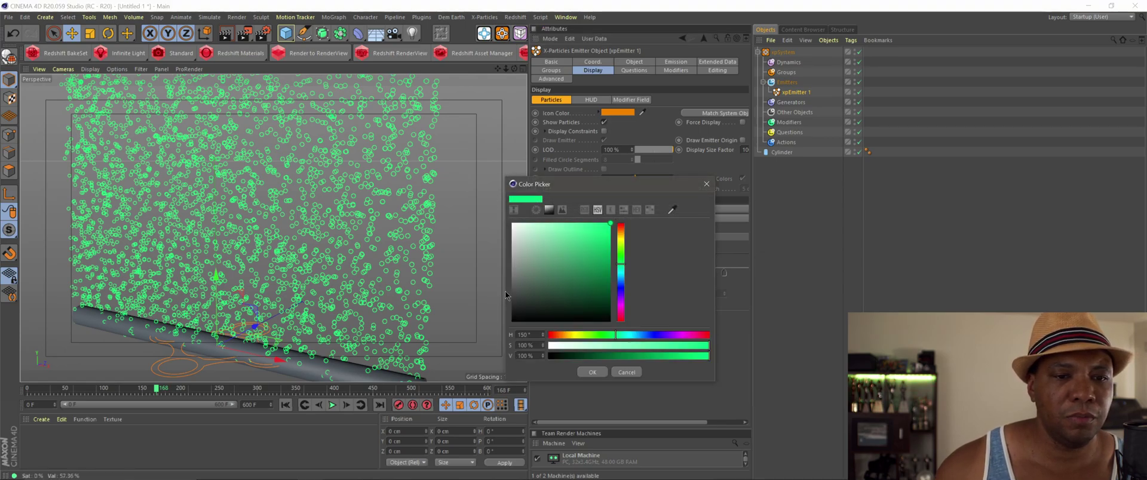
{"action": "left_click_drag", "start_coordinate": [622, 238], "coordinate": [624, 233]}
{"action": "left_click", "coordinate": [585, 374]}
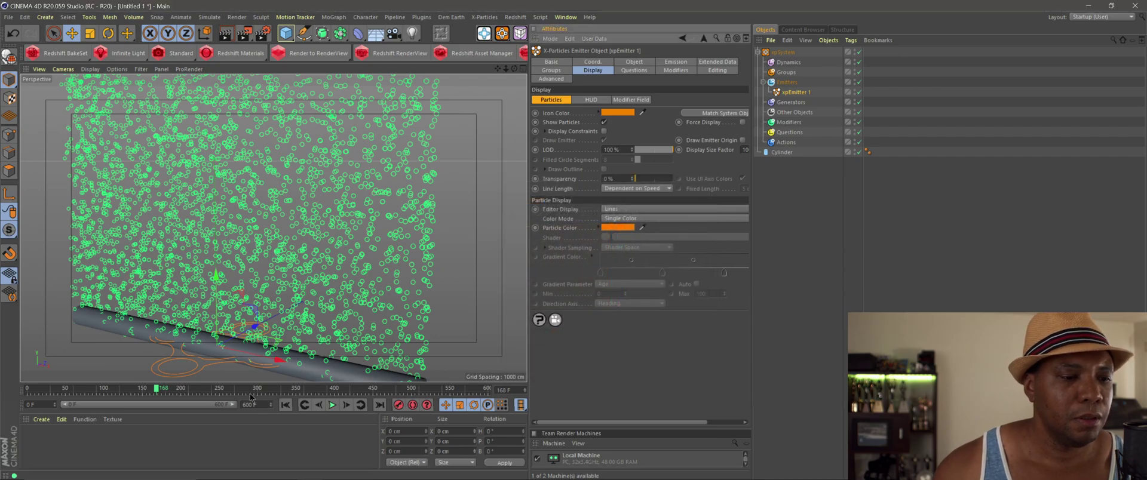
- Replay the simulation from the start to examine the orange line particles up close, and return to the first frame
{"action": "left_click", "coordinate": [289, 405]}
{"action": "left_click", "coordinate": [332, 406]}
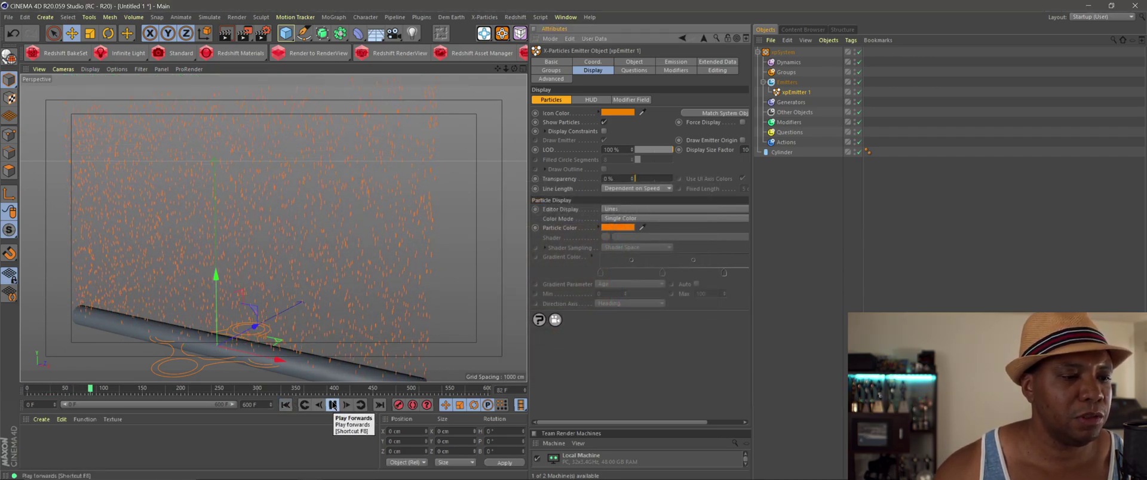
{"action": "scroll", "coordinate": [305, 260], "scroll_direction": "up", "scroll_amount": 10}
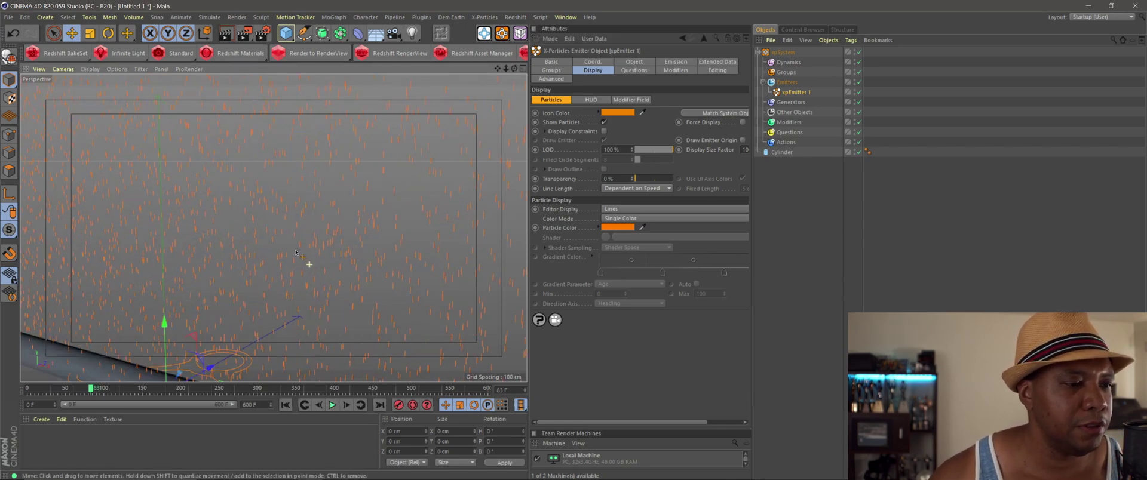
{"action": "scroll", "coordinate": [293, 254], "scroll_direction": "down", "scroll_amount": 10}
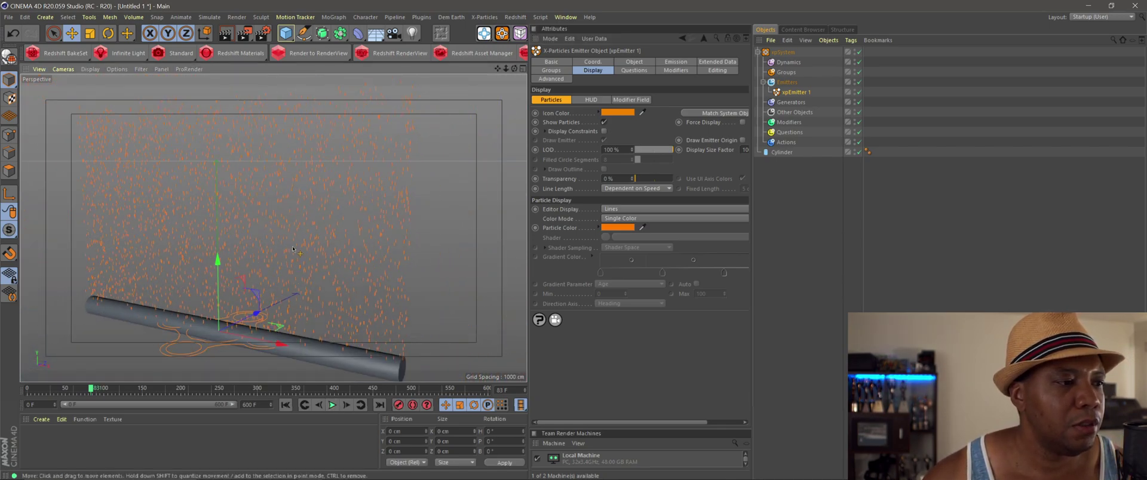
{"action": "left_click_drag", "start_coordinate": [293, 250], "coordinate": [318, 260], "text": "alt"}
{"action": "key", "text": "F8"}
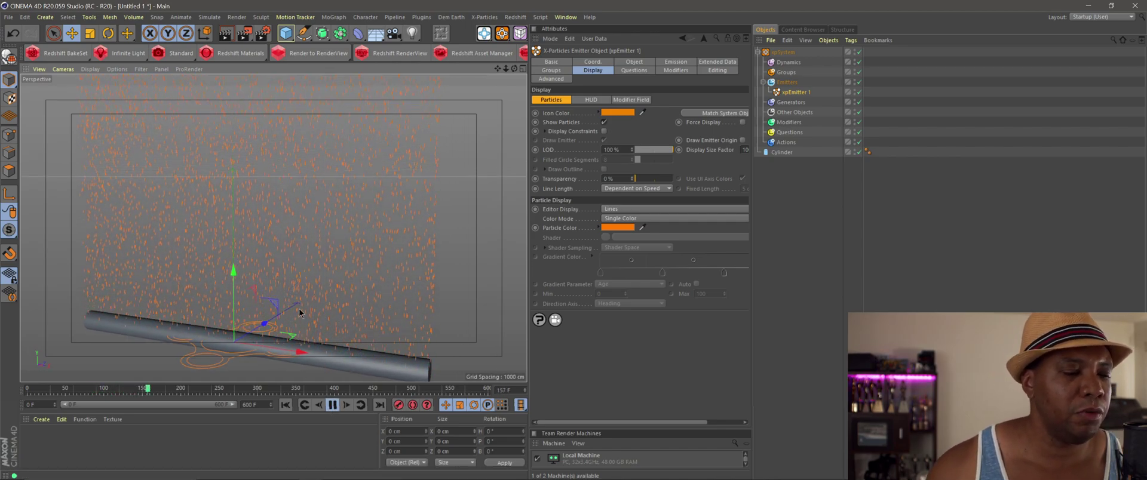
{"action": "left_click", "coordinate": [333, 406]}
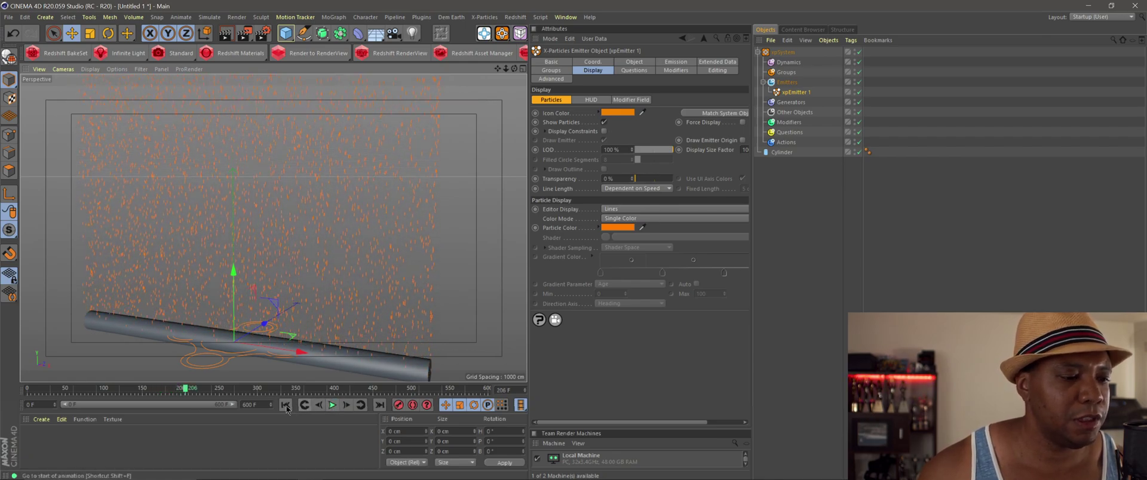
{"action": "left_click", "coordinate": [285, 405]}
- Set the emitter's birthrate to 200 with variation 100 and its speed to 200 cm with variation 75 cm, and preview the emission
{"action": "left_click", "coordinate": [670, 63]}
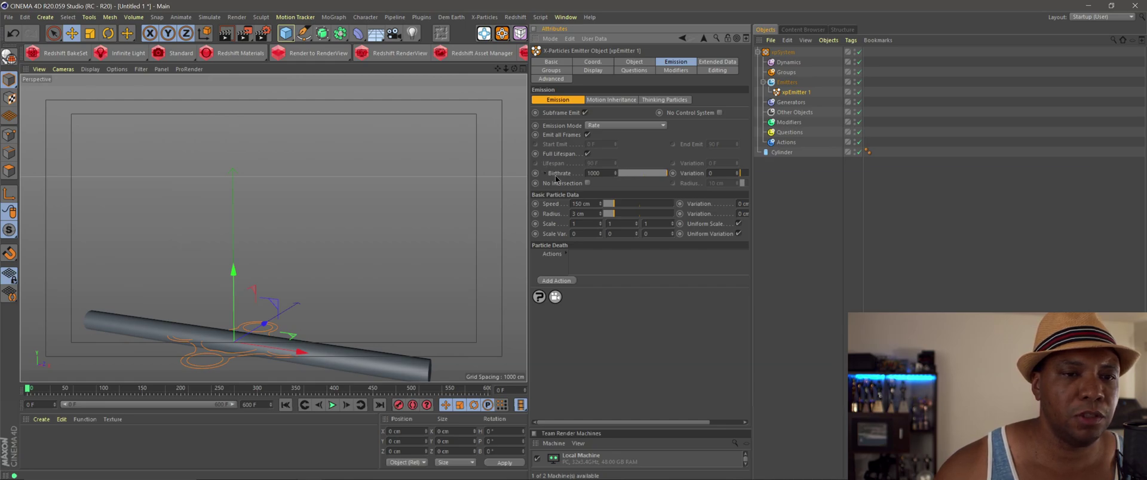
{"action": "type", "text": "200"}
{"action": "key", "text": "Return"}
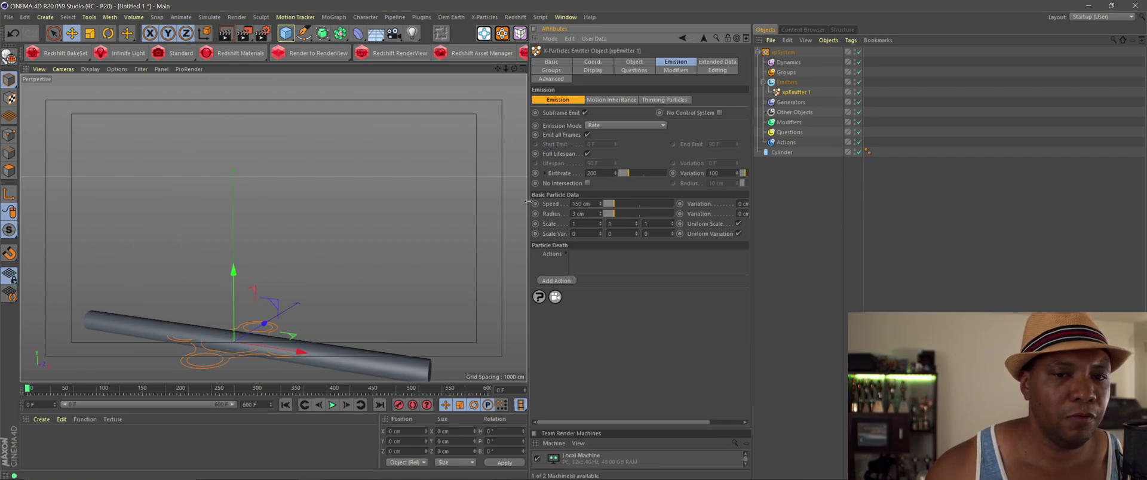
{"action": "left_click_drag", "start_coordinate": [528, 201], "coordinate": [494, 201]}
{"action": "left_click_drag", "start_coordinate": [730, 207], "coordinate": [756, 207]}
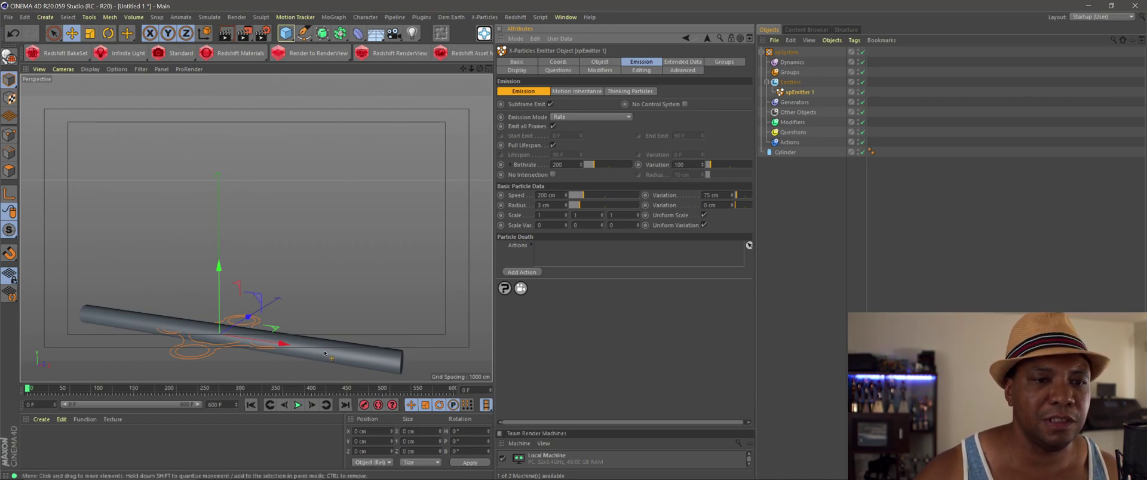
{"action": "left_click", "coordinate": [298, 405]}
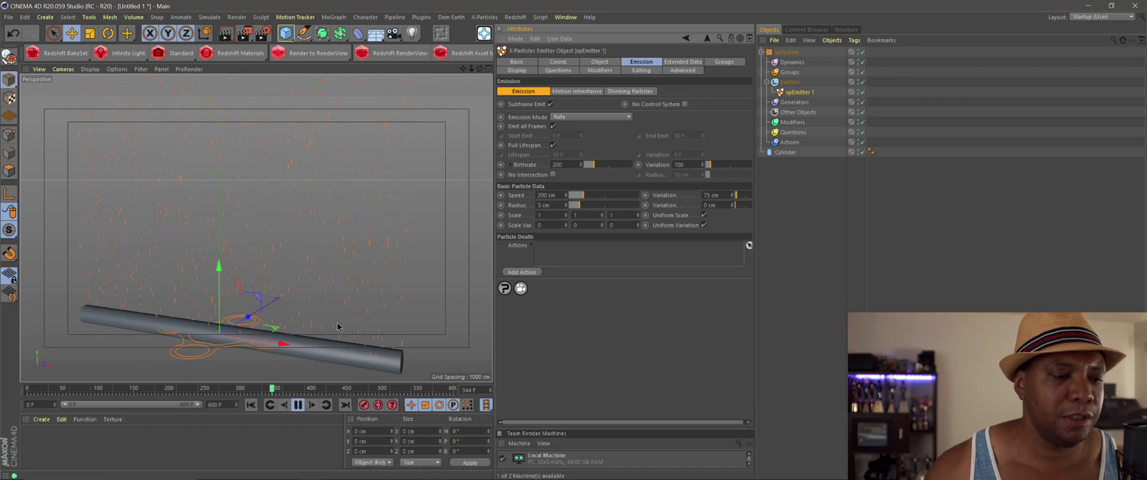
{"action": "left_click", "coordinate": [299, 407]}
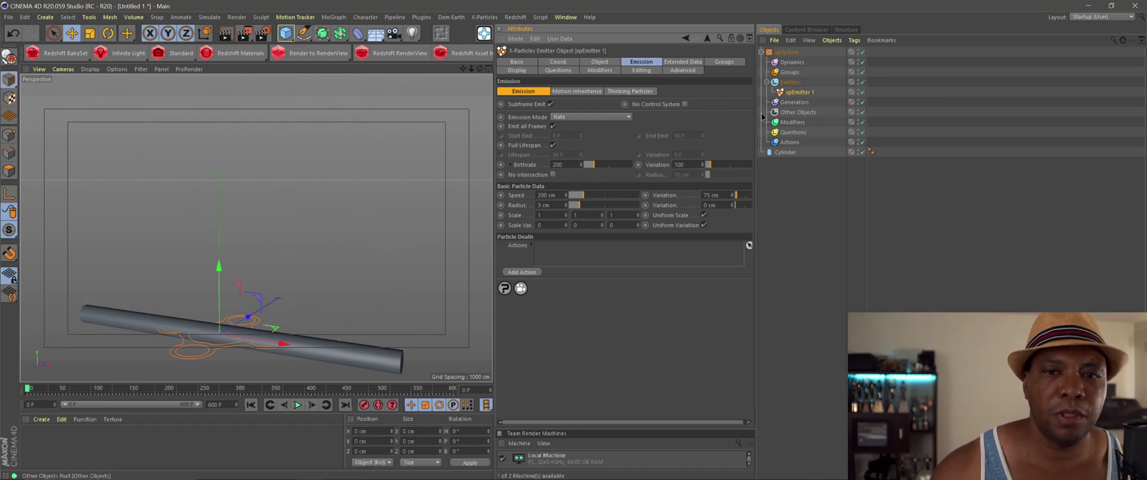
- Add an xpWind motion modifier to the X-Particles system's Modifiers folder
{"action": "left_click", "coordinate": [790, 122]}
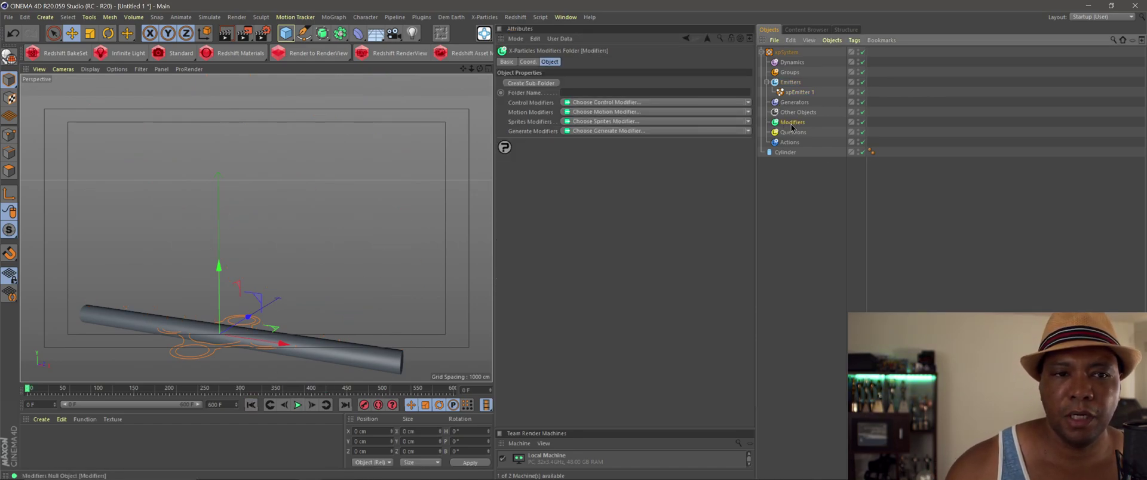
{"action": "left_click", "coordinate": [575, 113]}
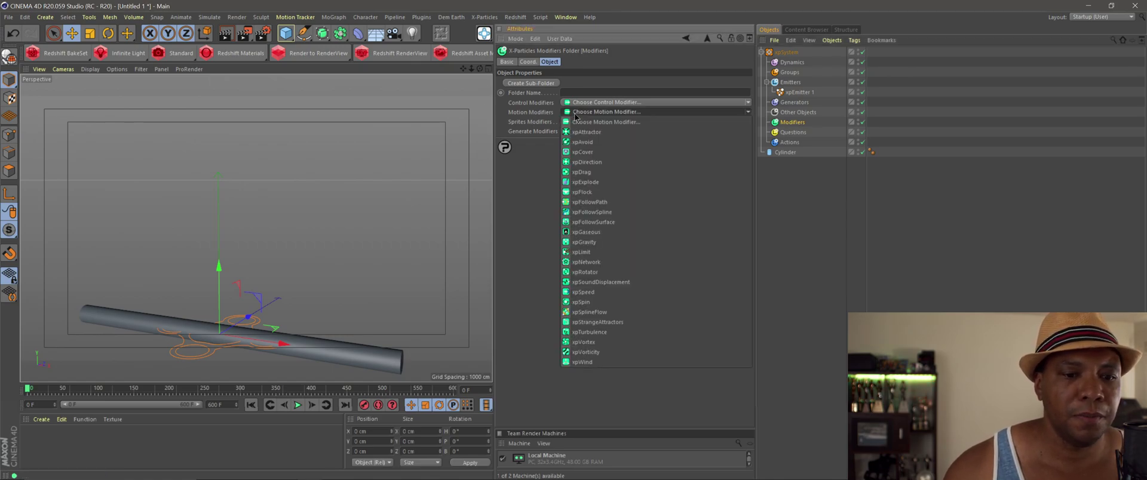
{"action": "left_click", "coordinate": [584, 362]}
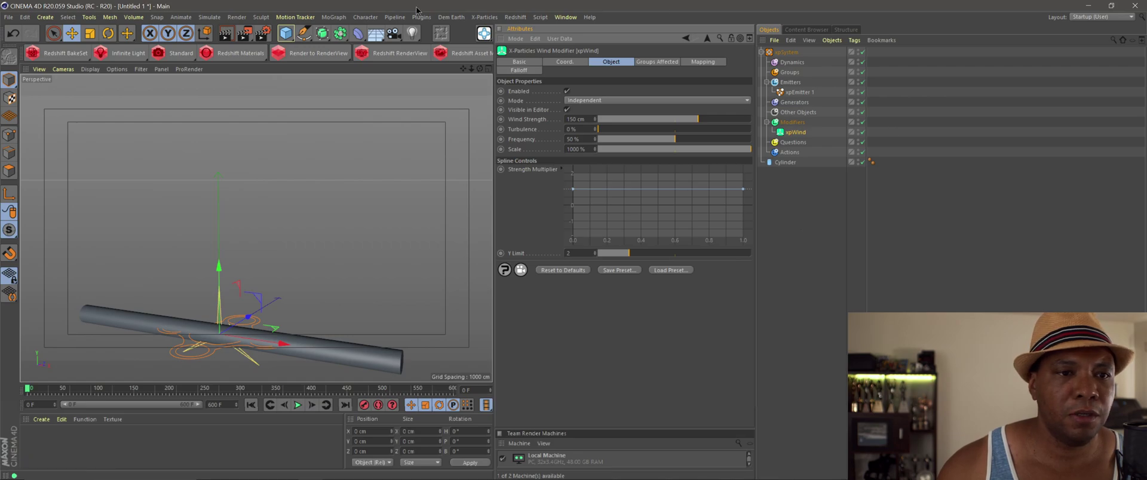
- Play the simulation in the four-view layout and examine in the Right view how the wind bends the particles
{"action": "left_click", "coordinate": [297, 405]}
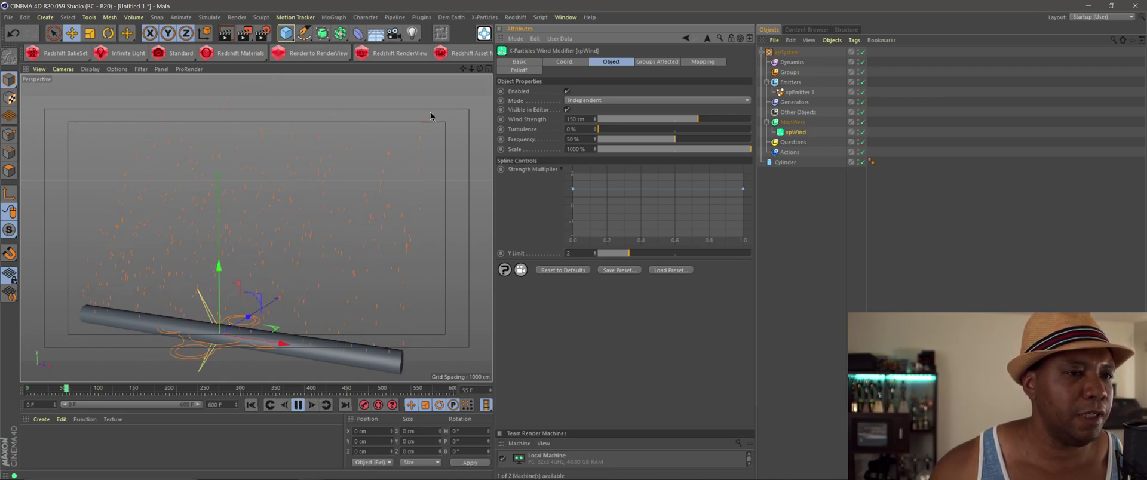
{"action": "left_click", "coordinate": [487, 69]}
{"action": "left_click", "coordinate": [247, 266]}
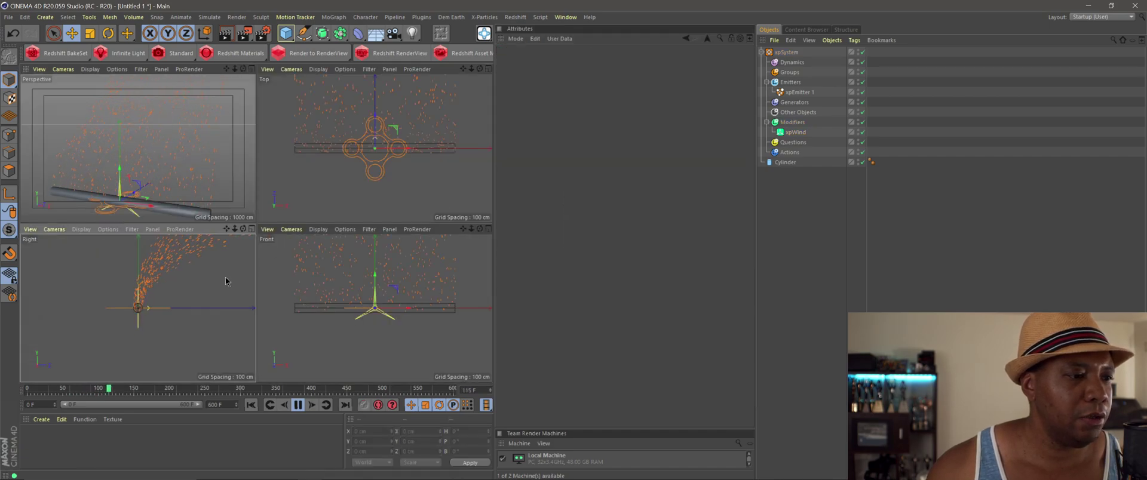
{"action": "middle_click_drag", "start_coordinate": [228, 238], "coordinate": [190, 314], "text": "alt"}
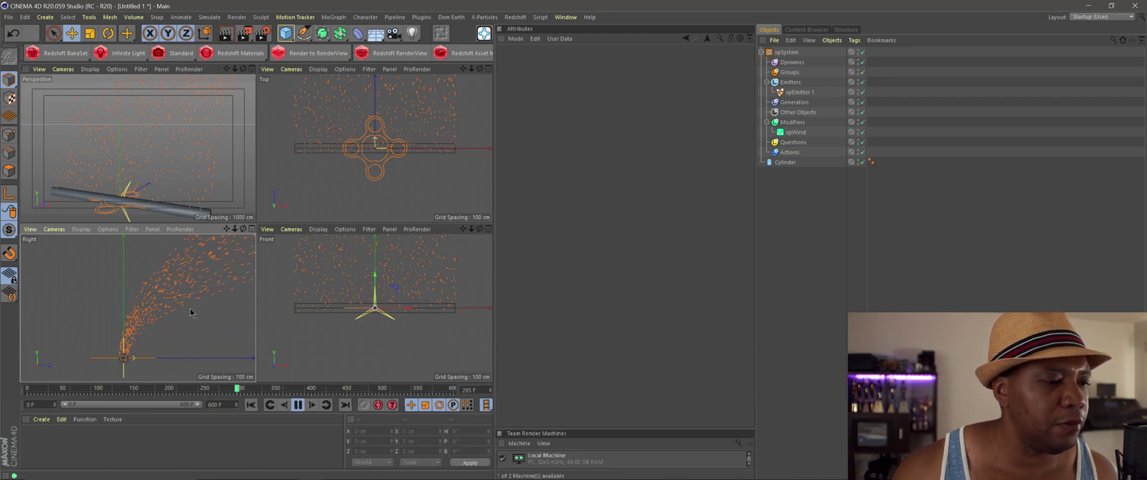
{"action": "left_click", "coordinate": [298, 406]}
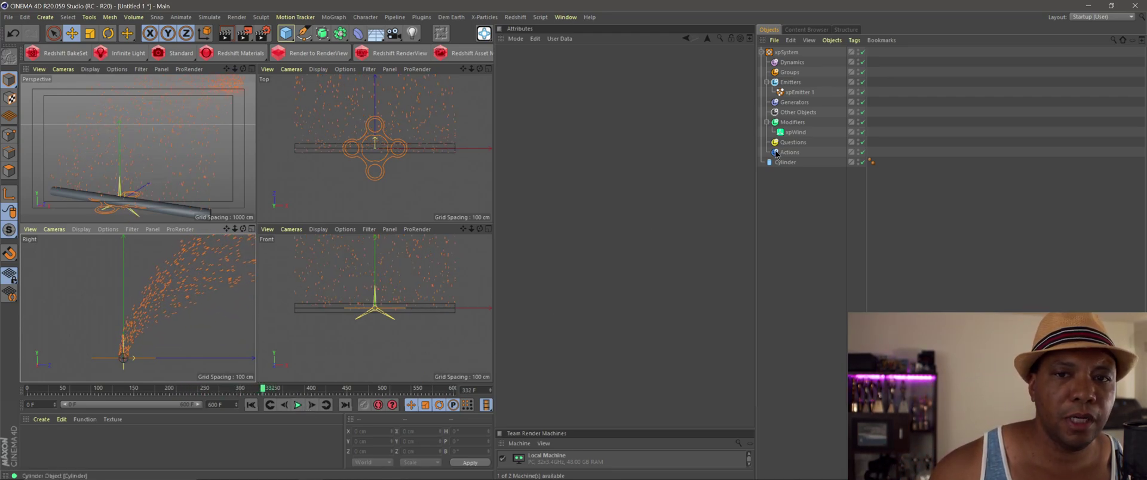
- Set the xpWind modifier's wind strength to 75 cm and turbulence to 60% while previewing from the first frame in the maximized Right view
{"action": "left_click", "coordinate": [796, 132]}
{"action": "left_click", "coordinate": [255, 406]}
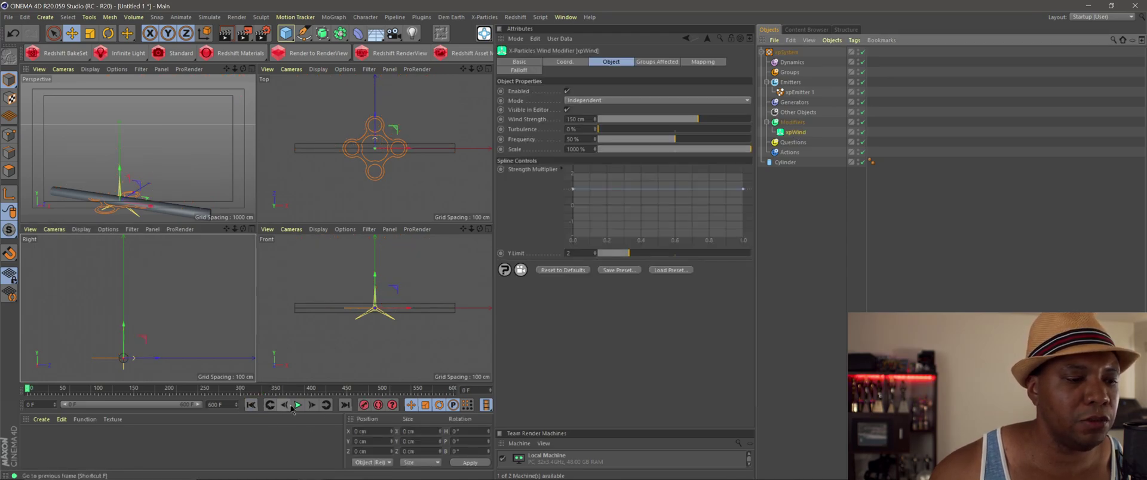
{"action": "middle_click", "coordinate": [234, 244]}
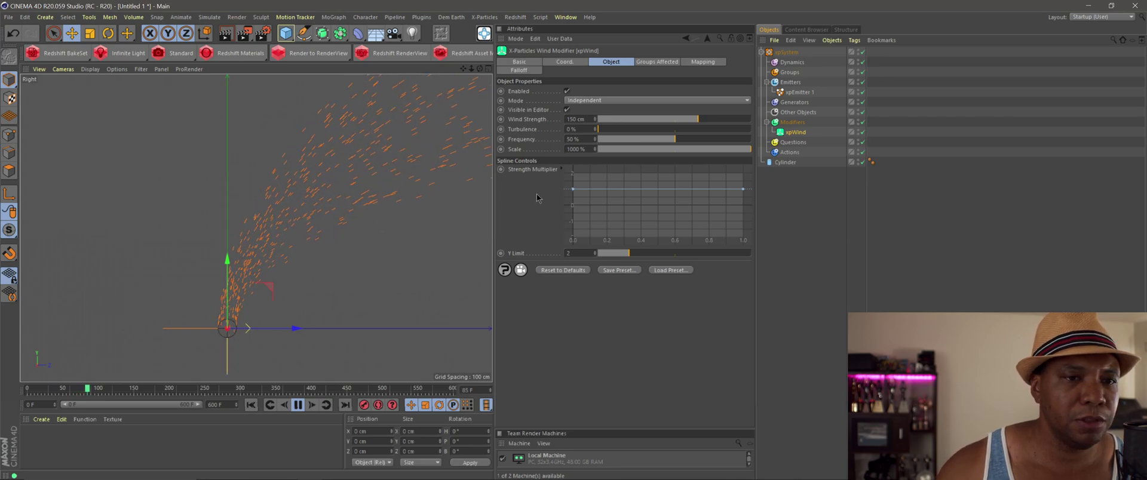
{"action": "left_click", "coordinate": [576, 119]}
{"action": "type", "text": "75"}
{"action": "key", "text": "Return"}
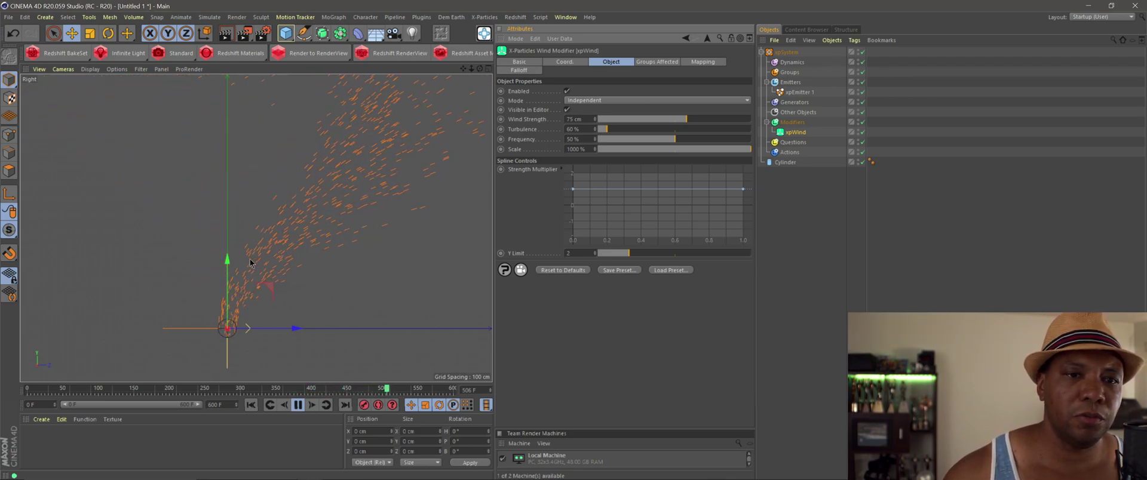
- Reduce the xpWind modifier's wind strength to 60 cm while the simulation plays
{"action": "left_click", "coordinate": [575, 119]}
{"action": "key", "text": "BackSpace"}
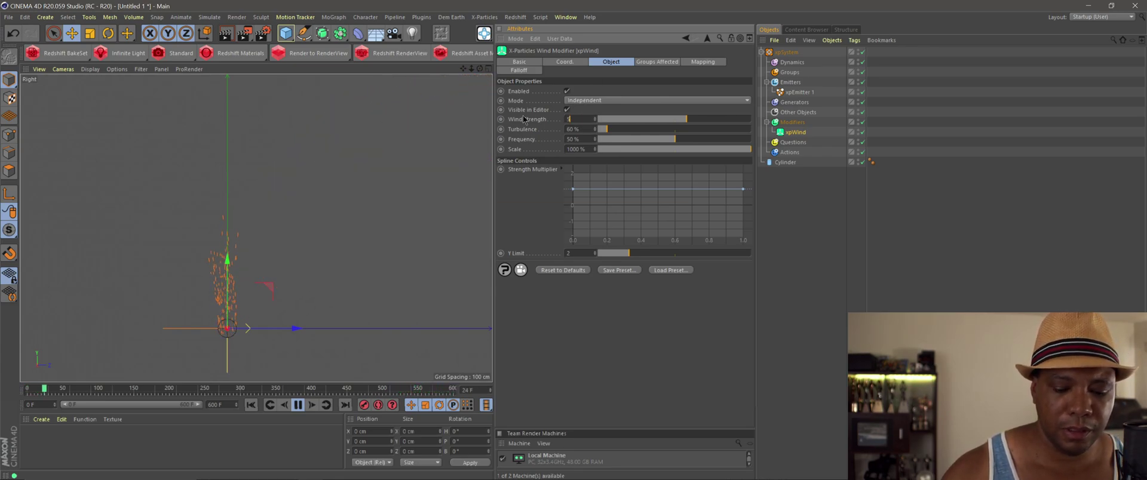
{"action": "type", "text": "60"}
{"action": "key", "text": "Return"}
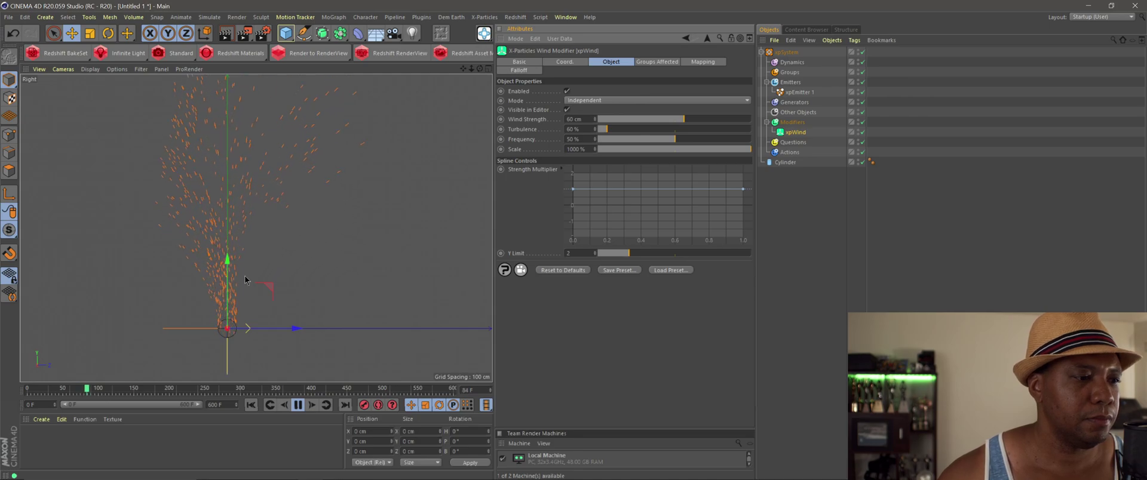
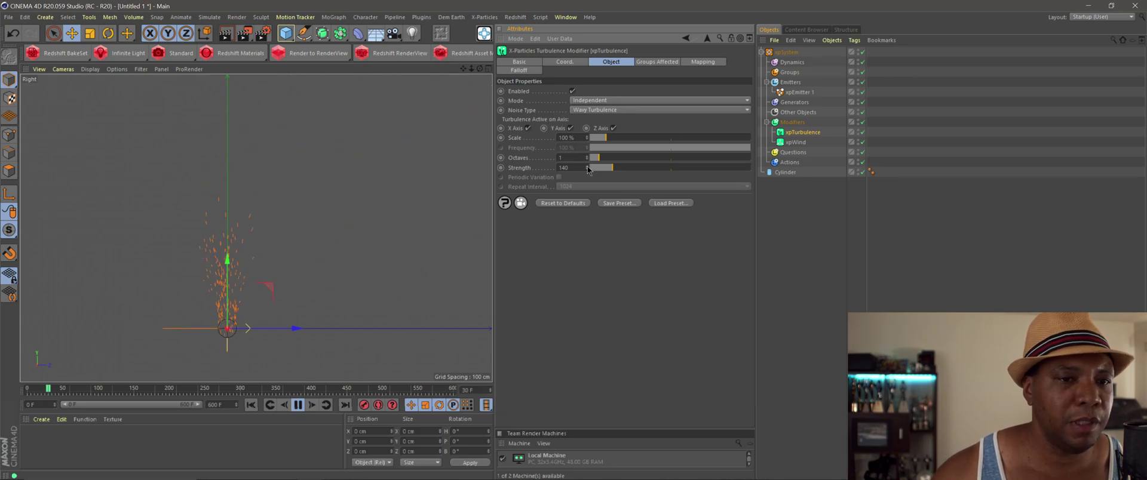
- Examine the simulation with the turbulence and wind modifiers in the Perspective view, and return to the first frame
{"action": "key", "text": "F5"}
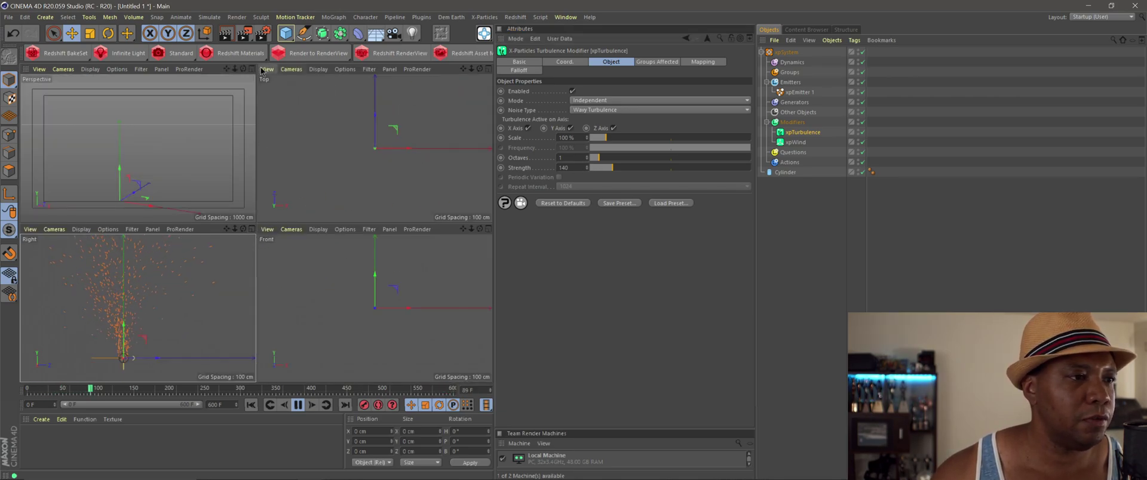
{"action": "key", "text": "F1"}
{"action": "middle_click_drag", "start_coordinate": [315, 243], "coordinate": [297, 310]}
{"action": "scroll", "coordinate": [296, 299], "scroll_direction": "down", "scroll_amount": 3}
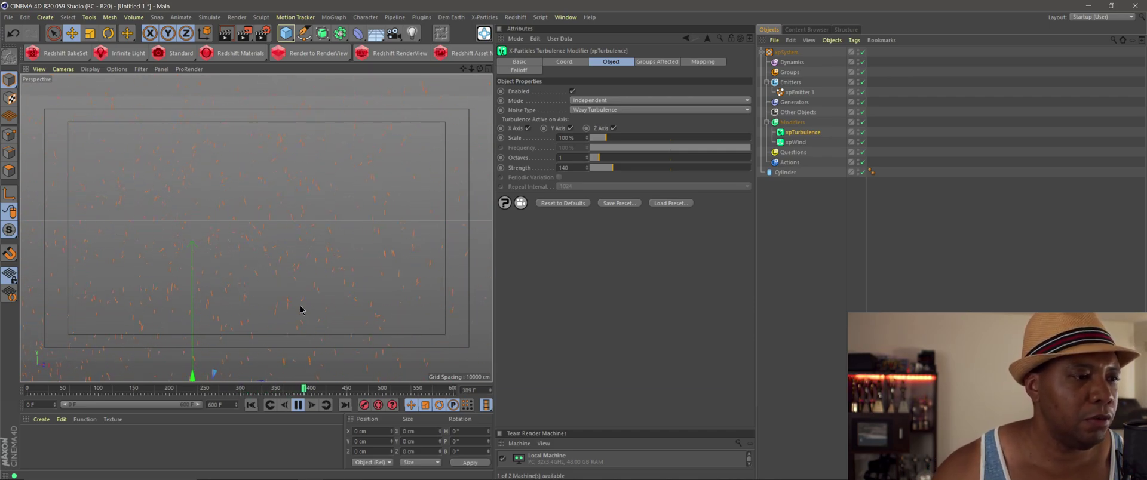
{"action": "left_click", "coordinate": [298, 405]}
{"action": "left_click", "coordinate": [251, 406]}
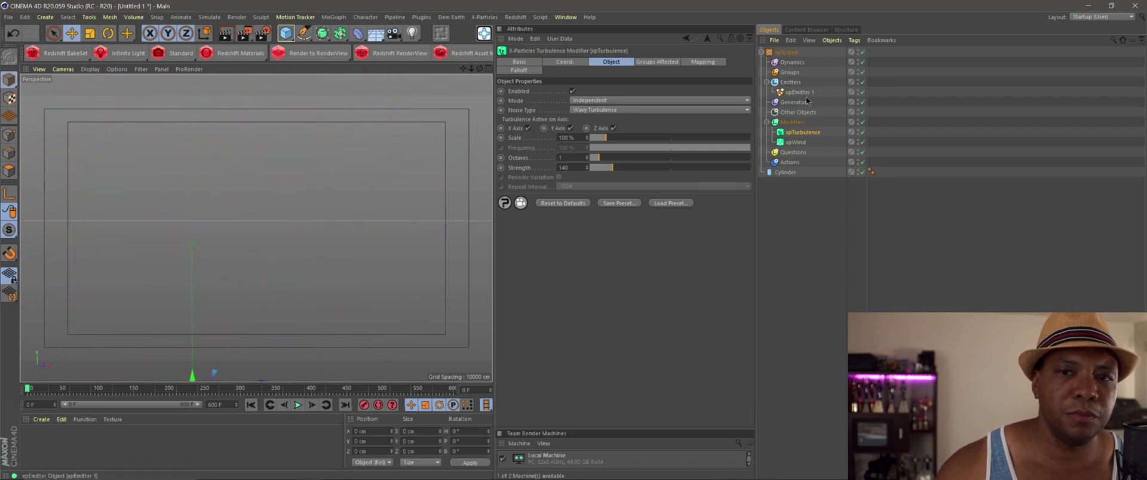
- Duplicate xpEmitter 1 within the Emitters folder and rename the copy xpEmitter 2
{"action": "left_click", "coordinate": [800, 93]}
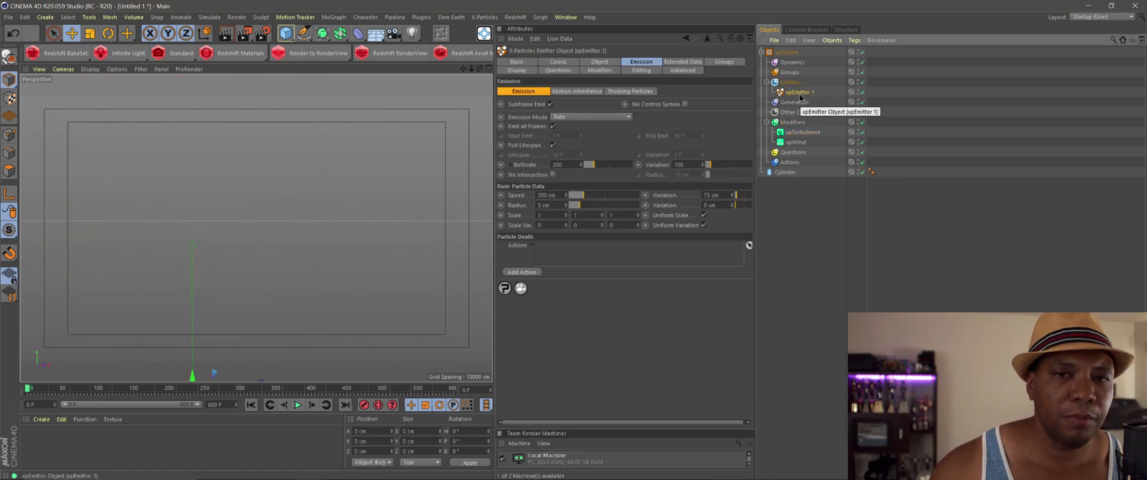
{"action": "left_click_drag", "start_coordinate": [798, 95], "coordinate": [803, 101], "text": "ctrl"}
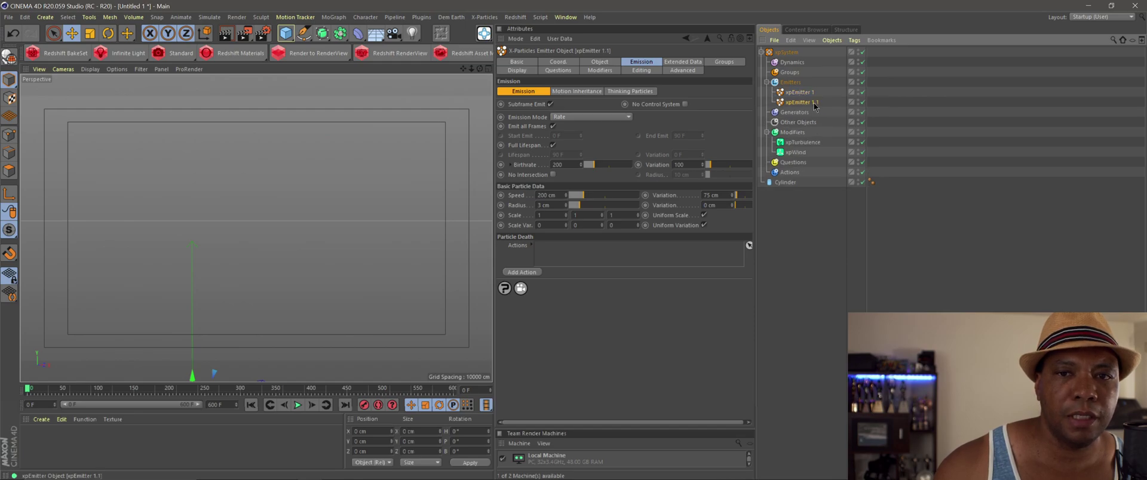
{"action": "double_click", "coordinate": [815, 103]}
{"action": "type", "text": "xpEmitter 2"}
{"action": "key", "text": "Return"}
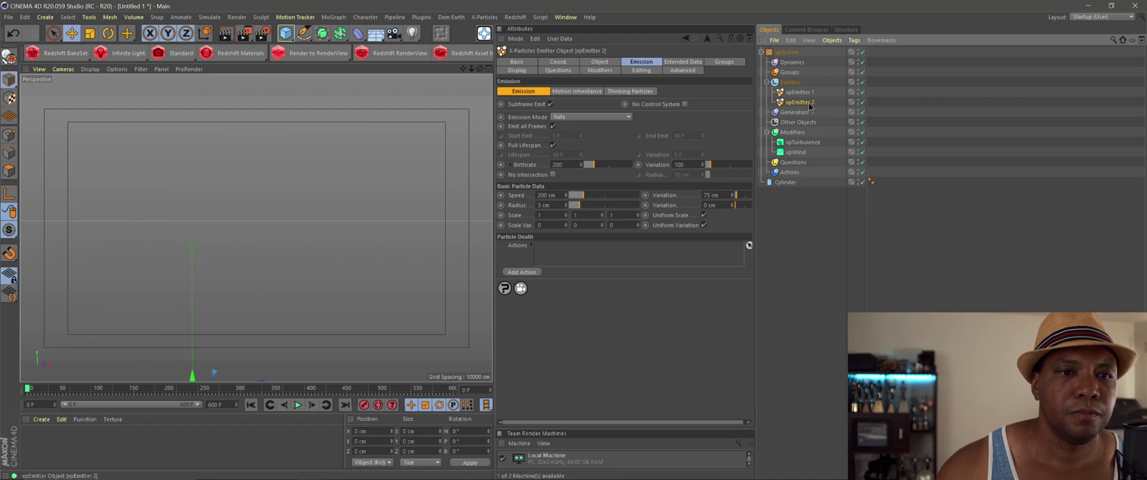
- Set xpEmitter 2's birthrate to 100 with variation 75 and its speed to 300 cm, and preview the simulation
{"action": "left_click", "coordinate": [571, 164]}
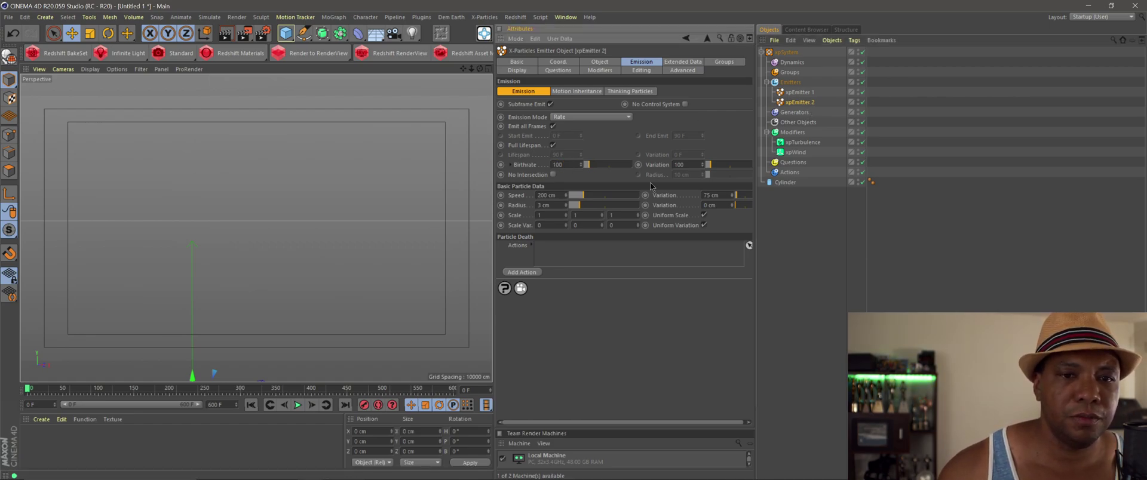
{"action": "double_click", "coordinate": [692, 164]}
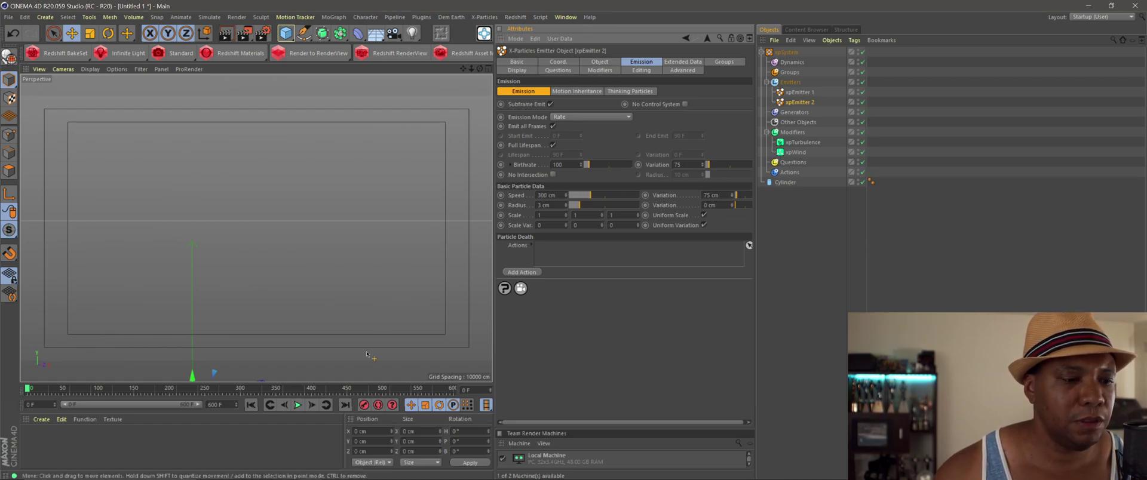
{"action": "left_click", "coordinate": [298, 405]}
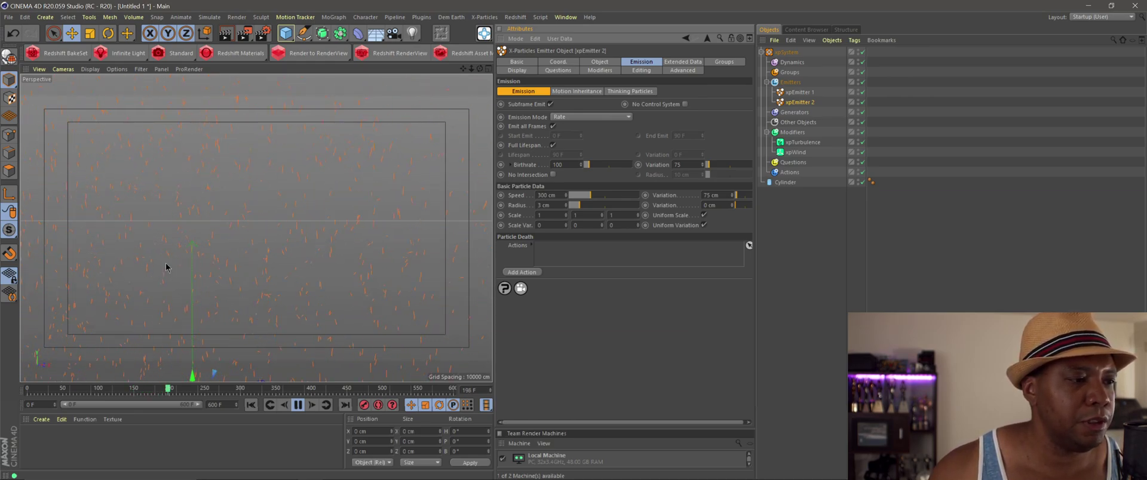
{"action": "left_click", "coordinate": [297, 405]}
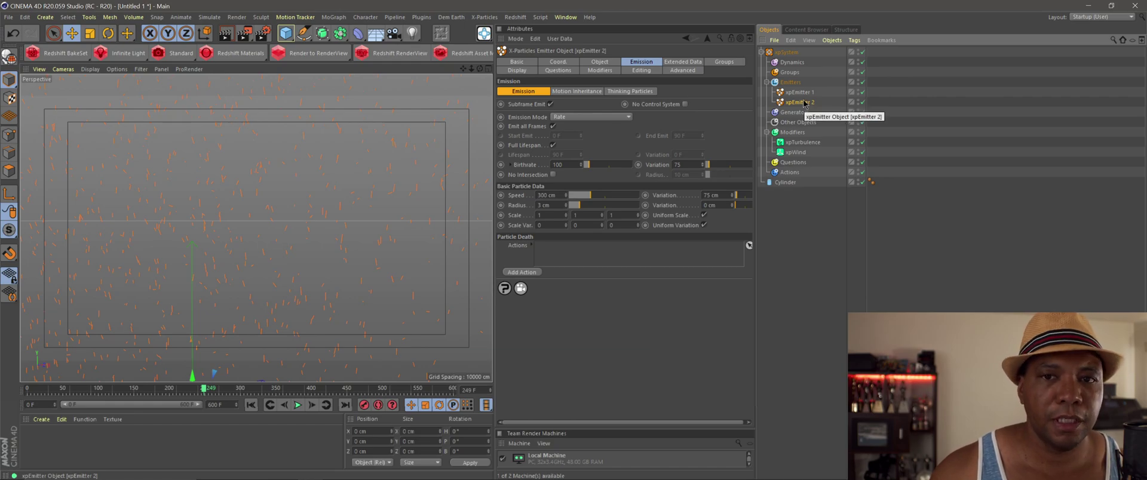
- Duplicate xpEmitter 2 and rename the copy xpEmitter 3
{"action": "left_click_drag", "start_coordinate": [804, 108], "coordinate": [806, 113], "text": "ctrl"}
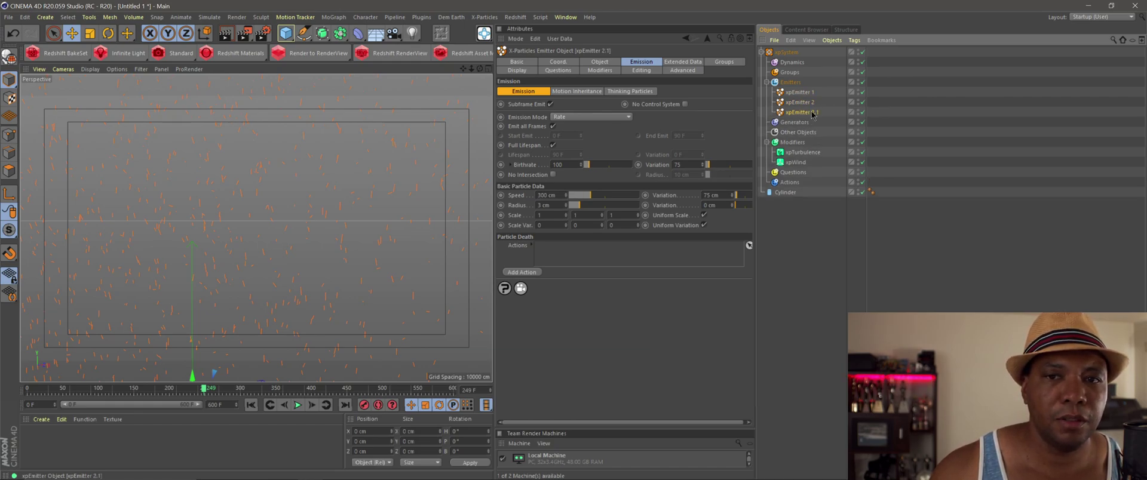
{"action": "type", "text": "3"}
{"action": "key", "text": "Return"}
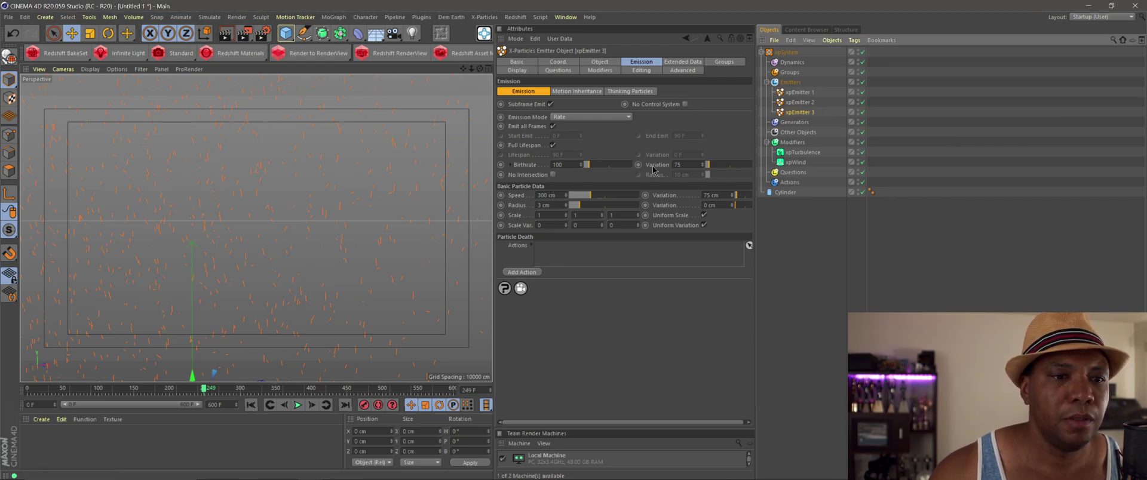
- Set xpEmitter 3's speed to 100 cm, birthrate to 50 and birthrate variation to 50, and preview from the first frame
{"action": "left_click", "coordinate": [559, 195]}
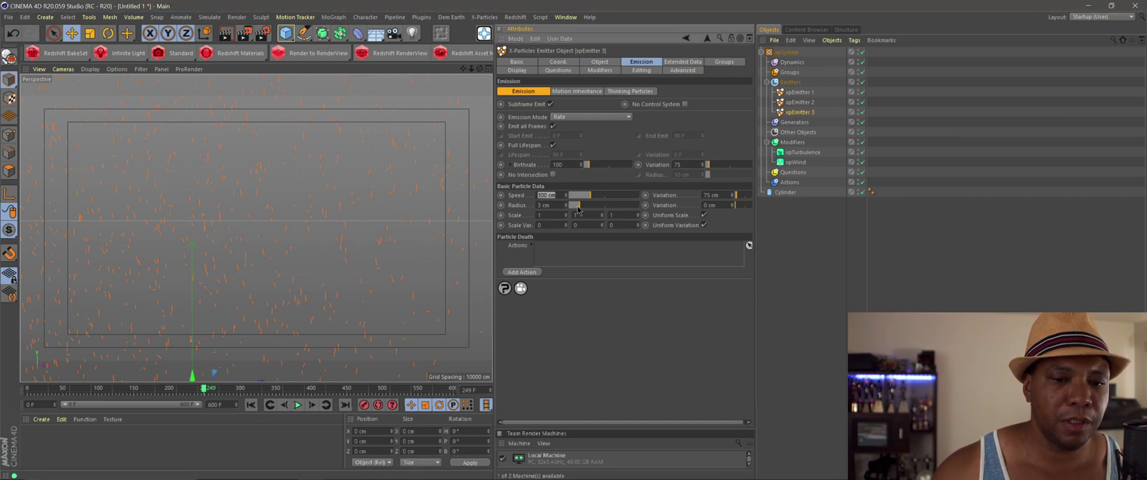
{"action": "type", "text": "10"}
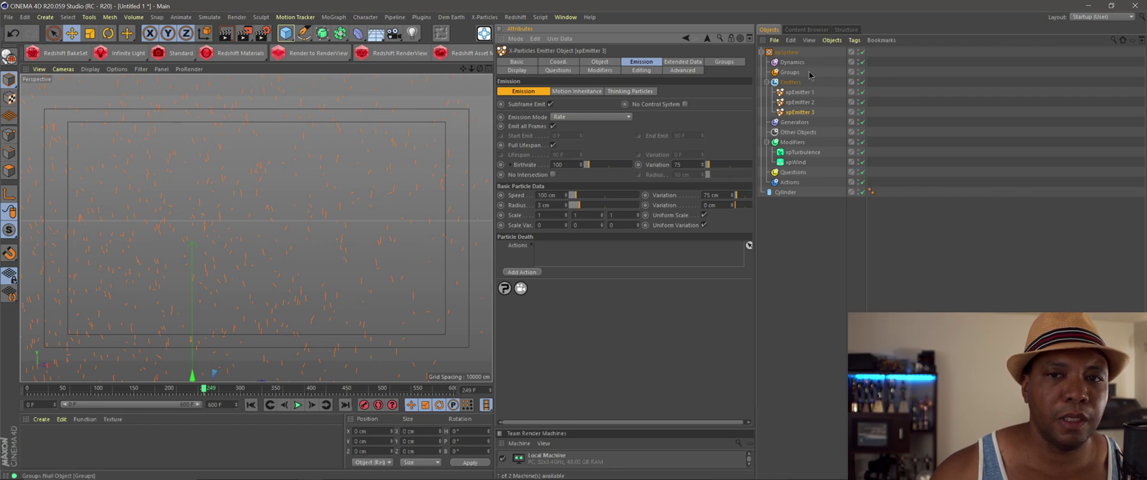
{"action": "left_click", "coordinate": [799, 92]}
{"action": "left_click", "coordinate": [796, 112]}
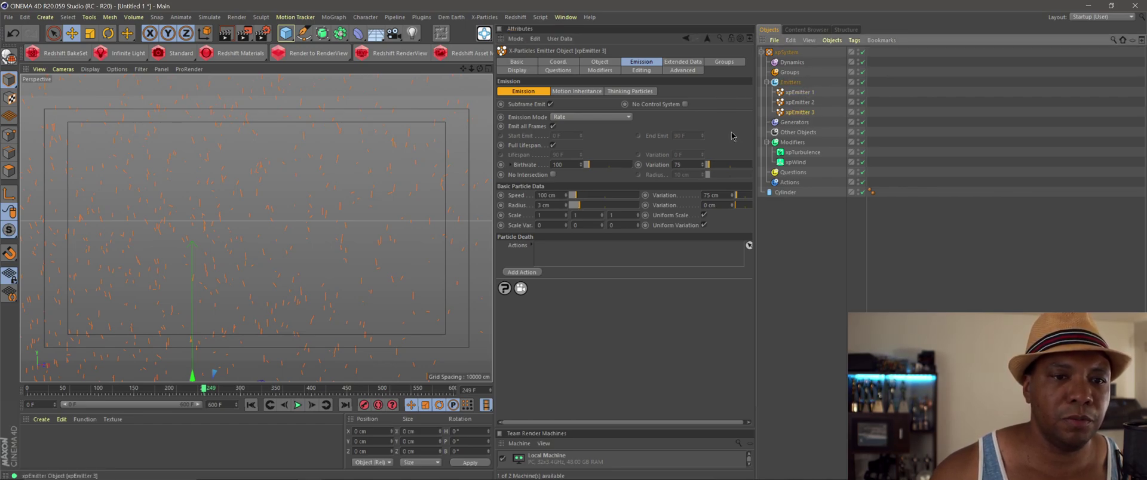
{"action": "left_click", "coordinate": [567, 164]}
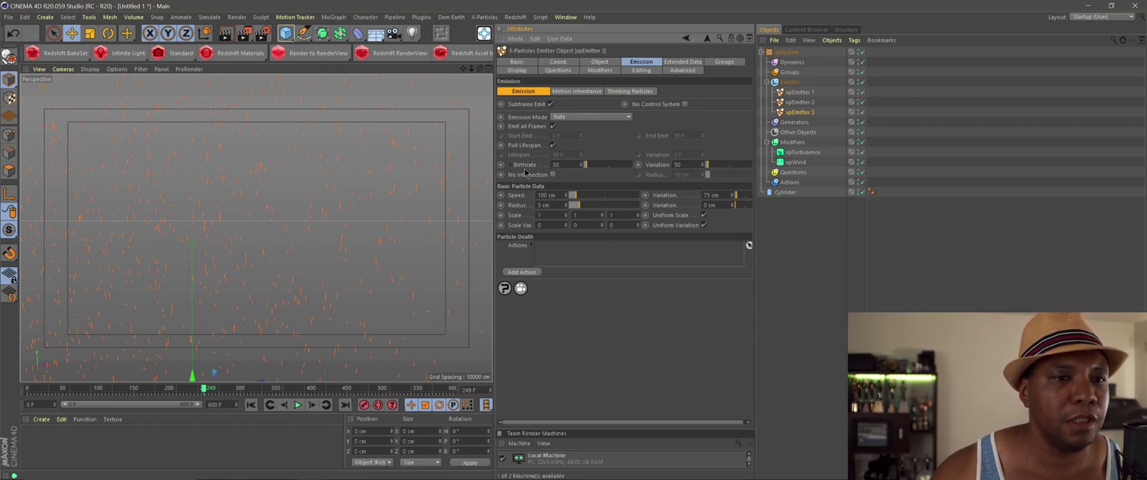
{"action": "left_click", "coordinate": [252, 405]}
{"action": "left_click", "coordinate": [297, 406]}
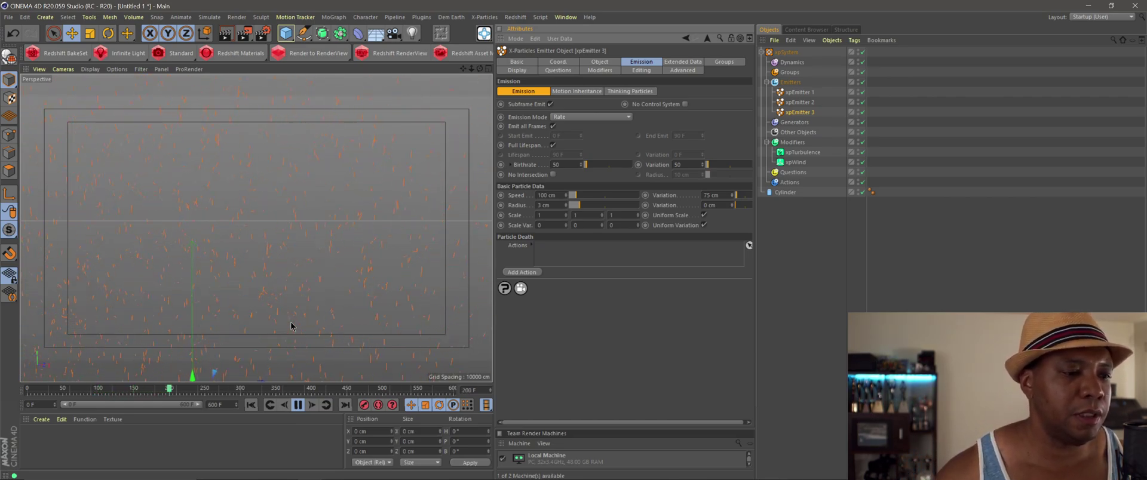
{"action": "left_click", "coordinate": [298, 406]}
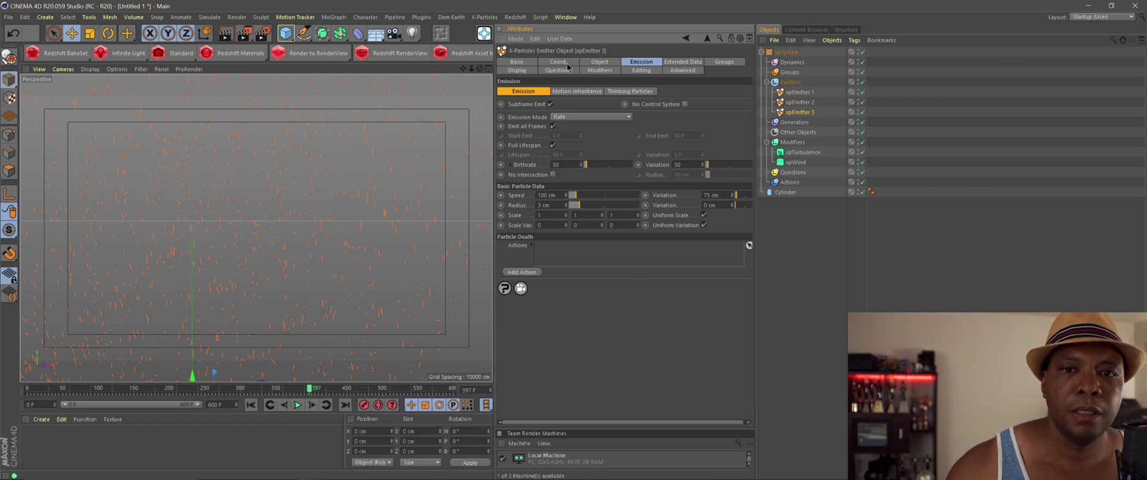
- Set the icon color of all three emitters to a blue with hue 215°, and preview the simulation from the first frame
{"action": "left_click", "coordinate": [800, 92], "text": "shift"}
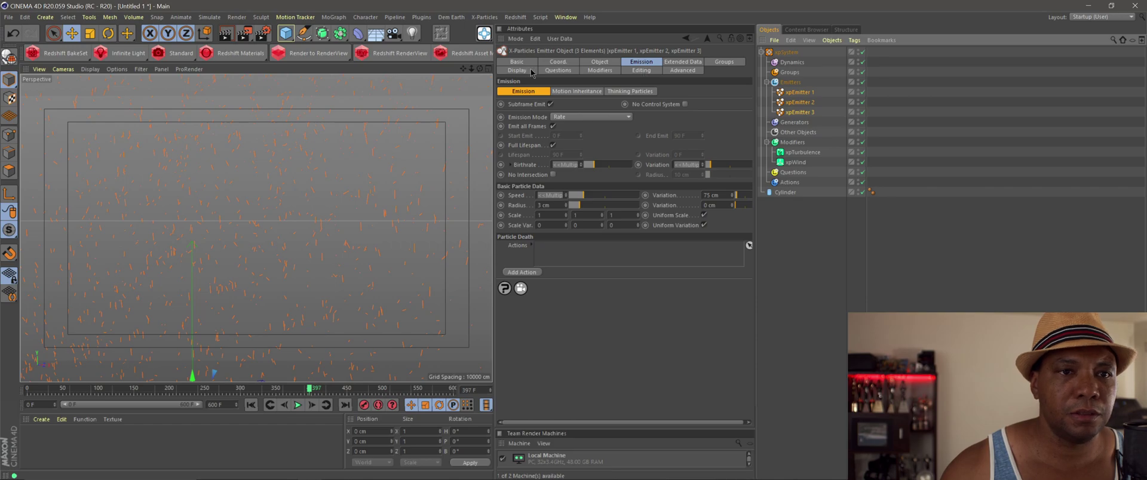
{"action": "left_click", "coordinate": [518, 69]}
{"action": "left_click", "coordinate": [583, 219]}
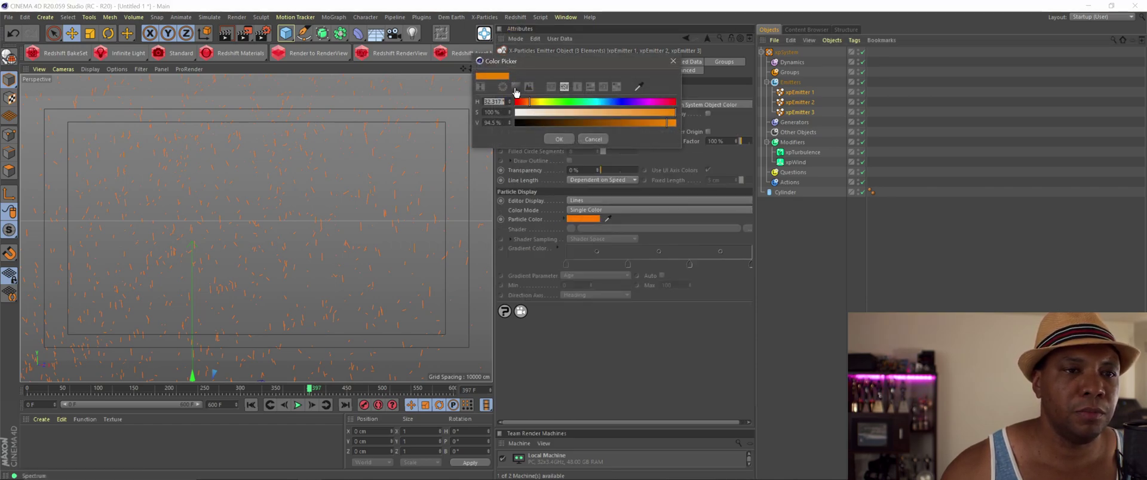
{"action": "left_click", "coordinate": [516, 87]}
{"action": "left_click", "coordinate": [587, 103]}
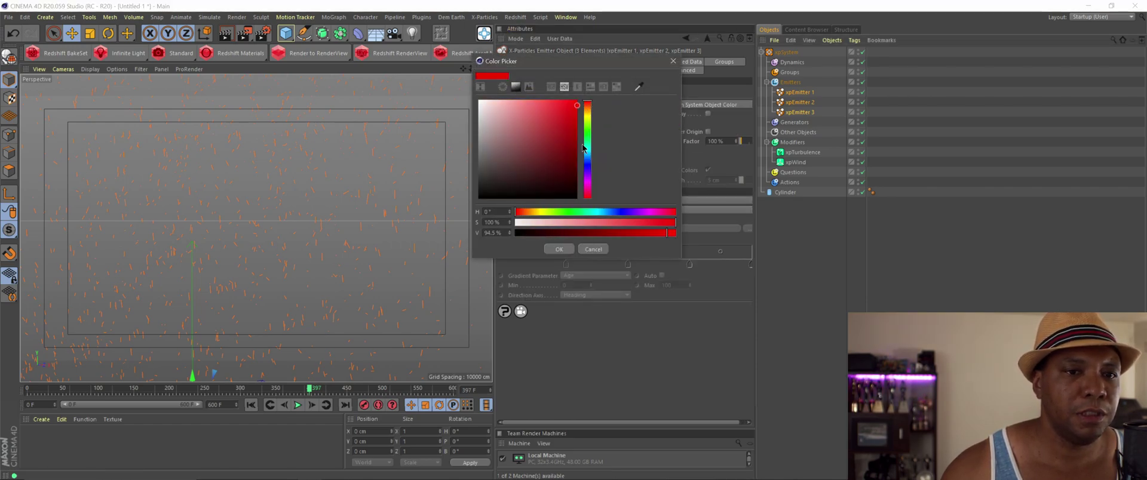
{"action": "left_click", "coordinate": [588, 164]}
{"action": "left_click", "coordinate": [576, 101]}
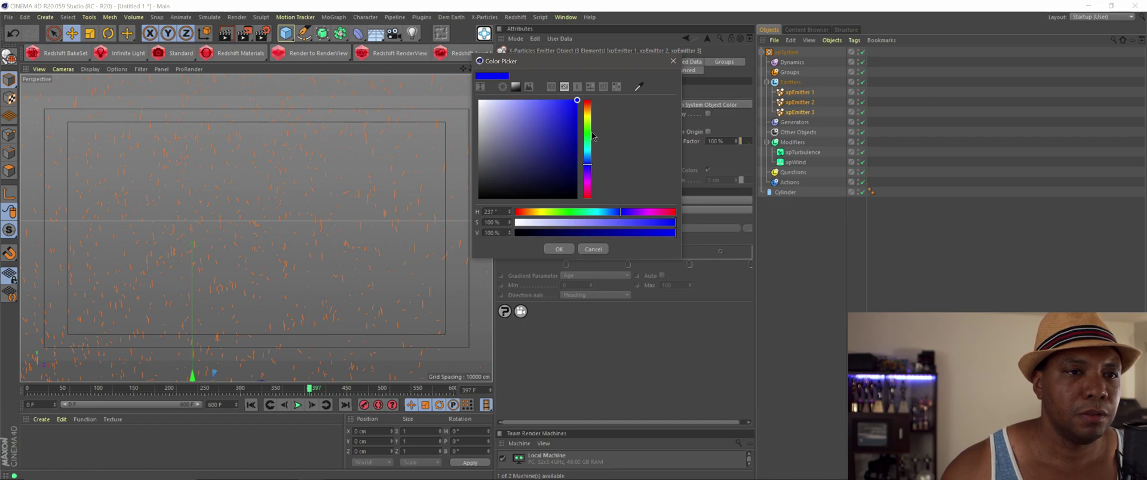
{"action": "left_click_drag", "start_coordinate": [588, 162], "coordinate": [588, 158]}
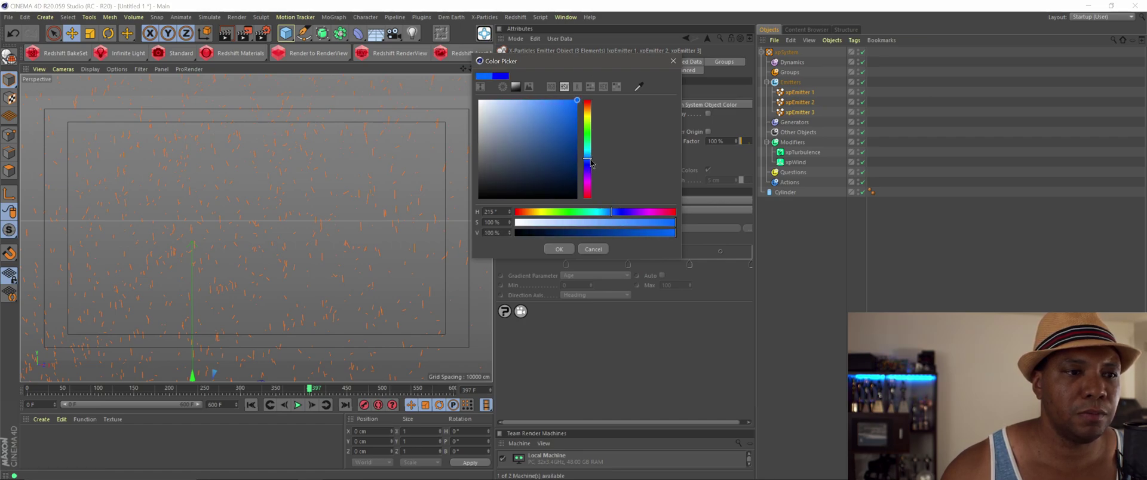
{"action": "left_click", "coordinate": [559, 249]}
{"action": "left_click", "coordinate": [251, 405]}
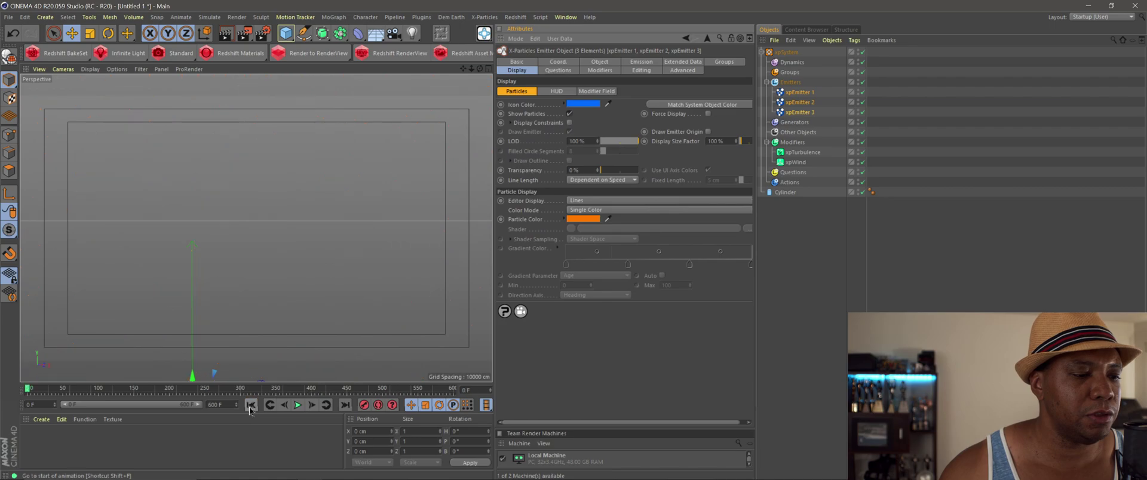
{"action": "left_click", "coordinate": [297, 405]}
{"action": "left_click", "coordinate": [298, 406]}
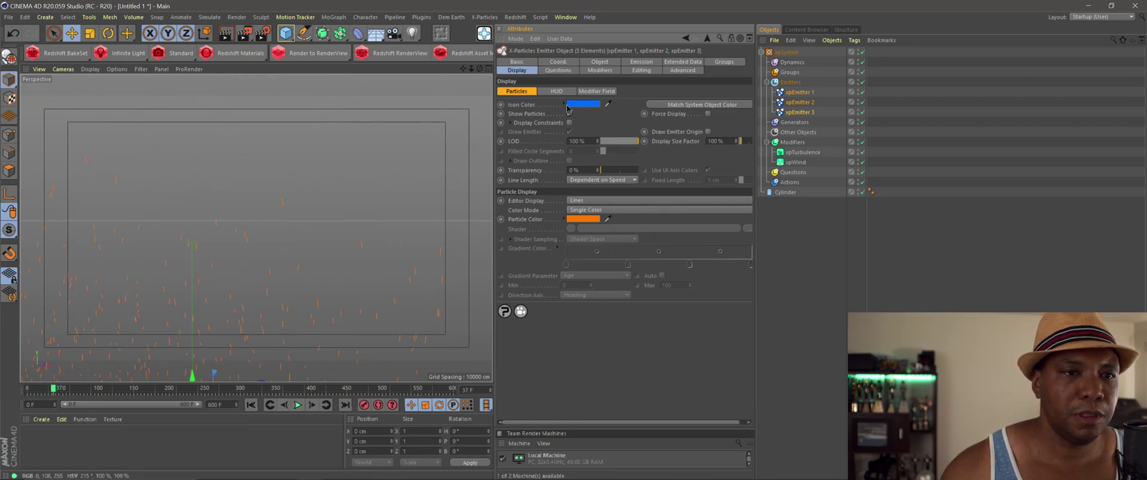
- Change the particle color of all three emitters to light blue while previewing the simulation, and return to the first frame
{"action": "left_click", "coordinate": [584, 219]}
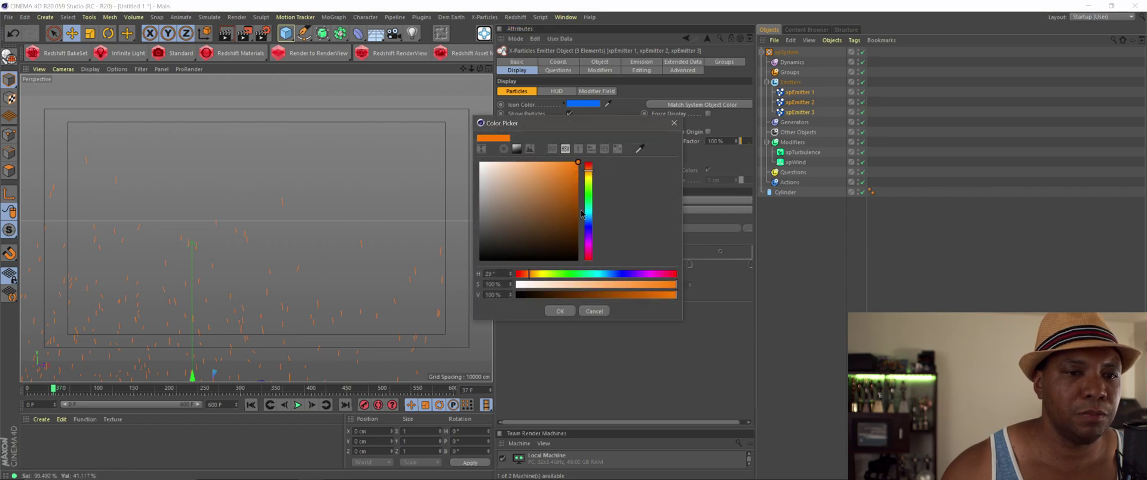
{"action": "left_click", "coordinate": [591, 223]}
{"action": "left_click", "coordinate": [591, 226]}
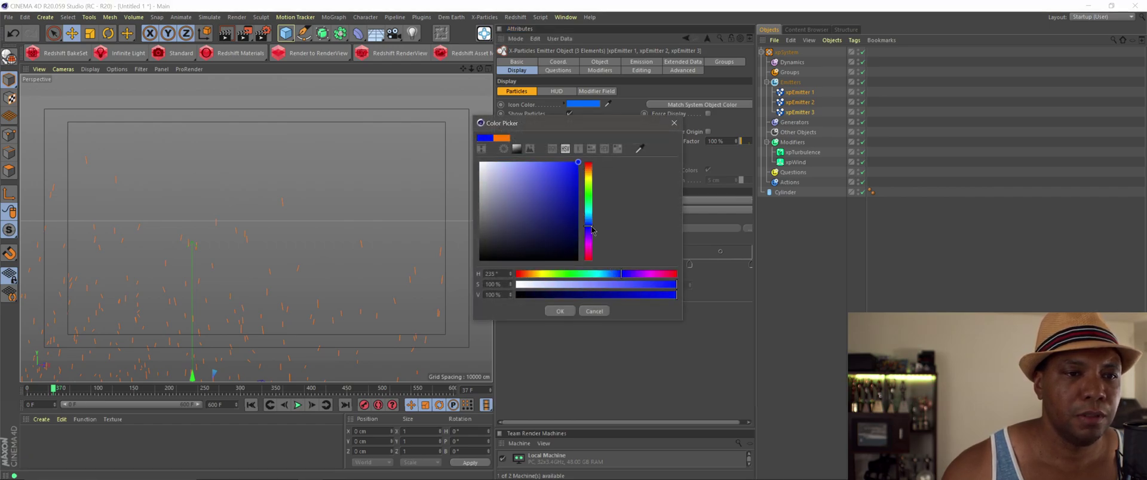
{"action": "left_click", "coordinate": [560, 312]}
{"action": "left_click", "coordinate": [251, 406]}
{"action": "left_click", "coordinate": [298, 405]}
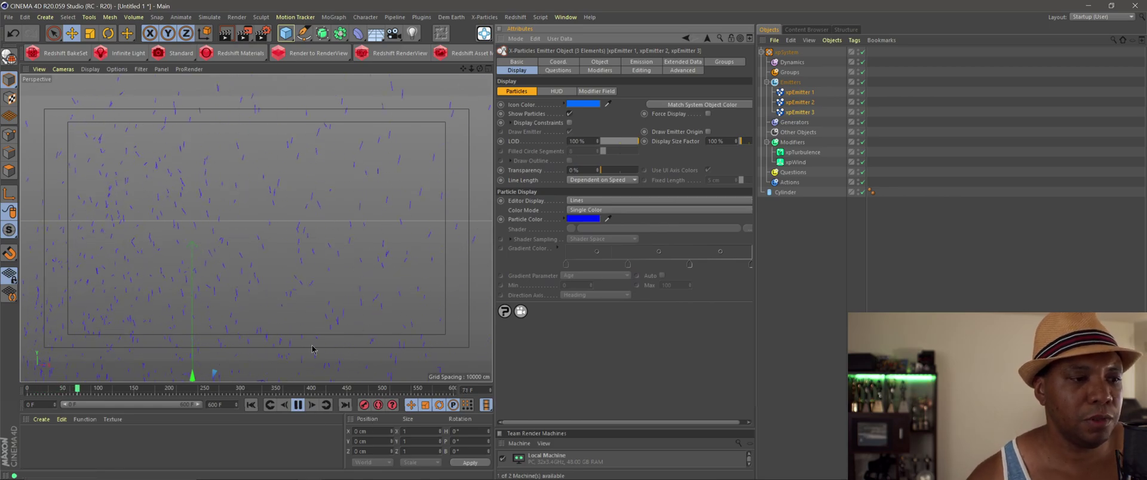
{"action": "left_click", "coordinate": [583, 219]}
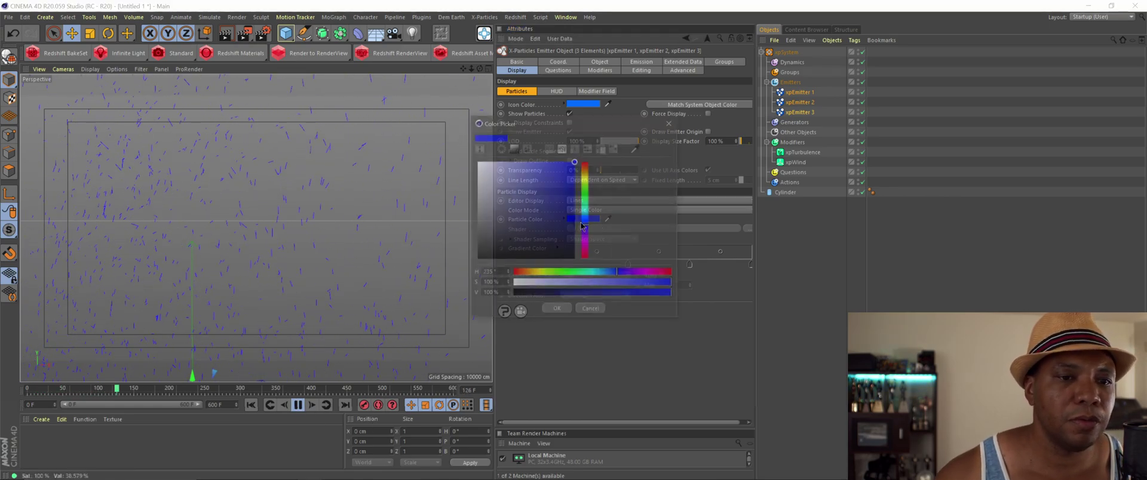
{"action": "left_click_drag", "start_coordinate": [586, 219], "coordinate": [586, 216]}
{"action": "left_click", "coordinate": [559, 310]}
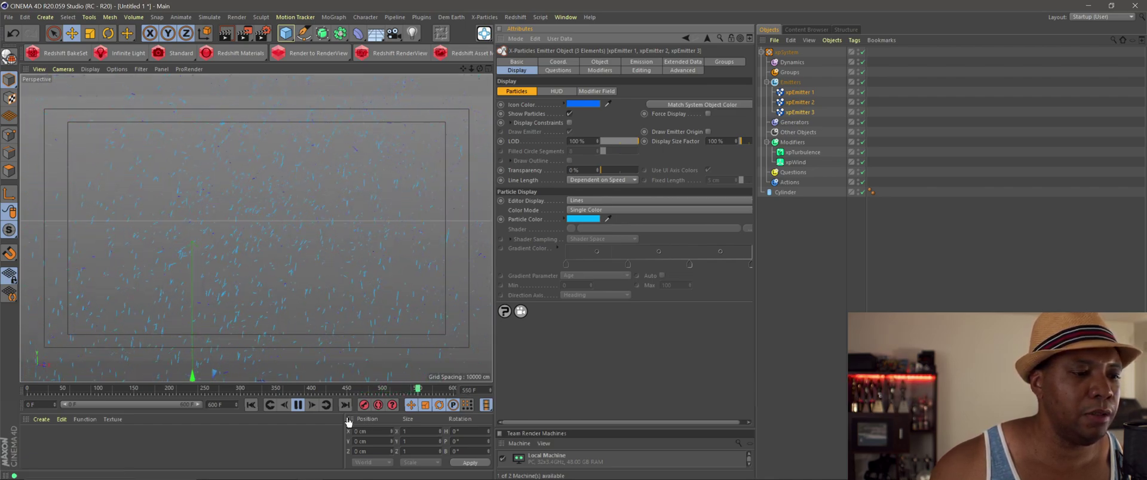
{"action": "left_click", "coordinate": [297, 405]}
{"action": "left_click", "coordinate": [250, 409]}
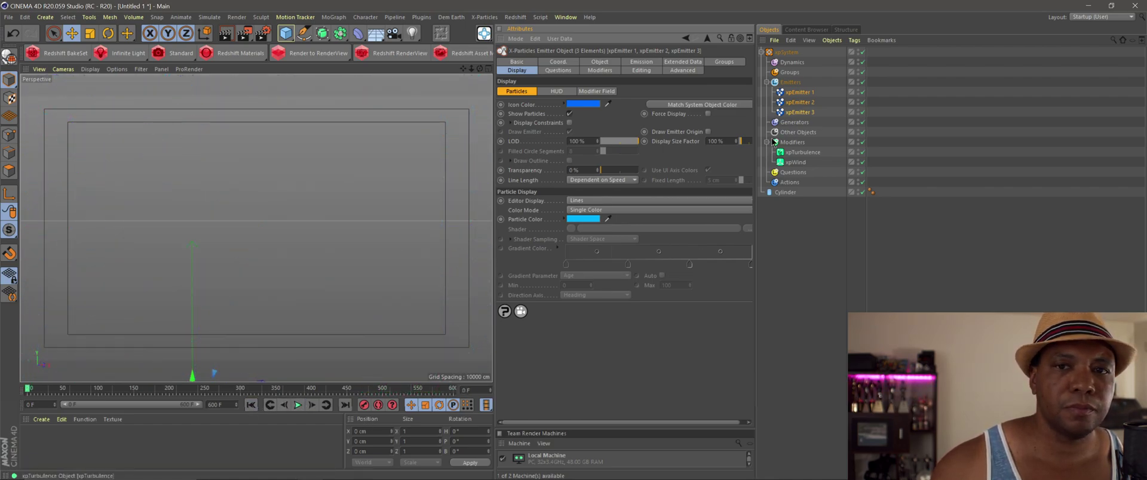
- Set xpEmitter 1's birthrate to 150 and preview the simulation
{"action": "left_click", "coordinate": [804, 93]}
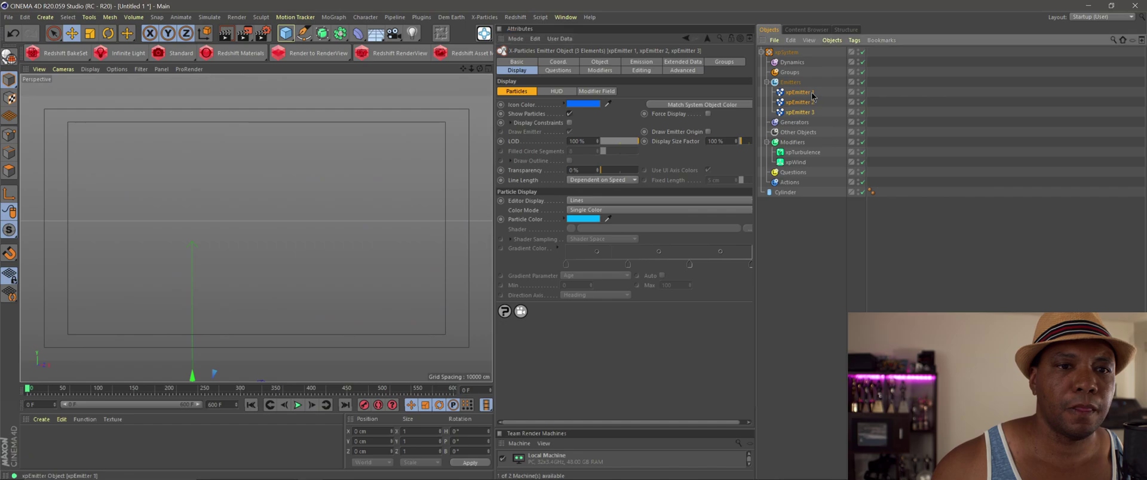
{"action": "left_click", "coordinate": [641, 62]}
{"action": "double_click", "coordinate": [565, 164]}
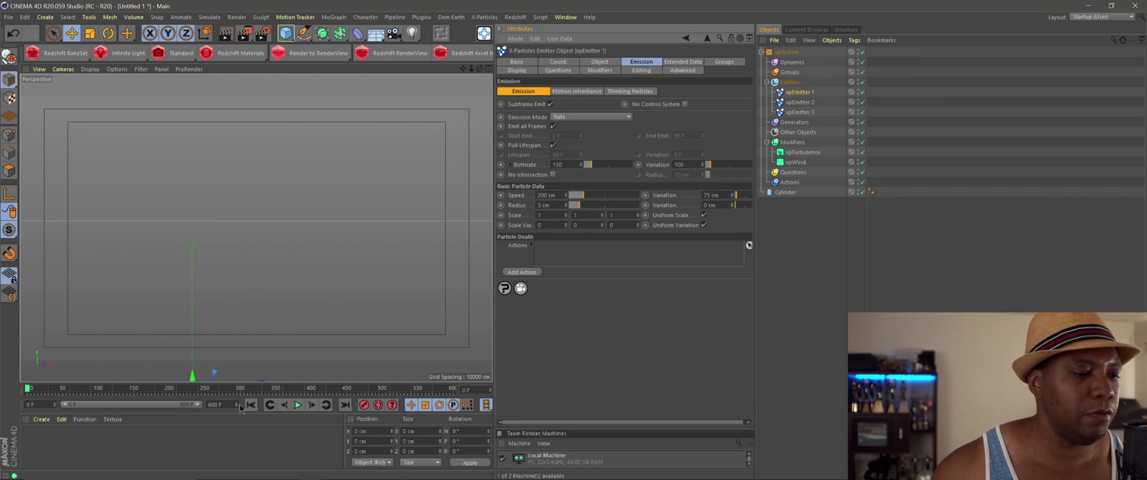
{"action": "left_click", "coordinate": [298, 405]}
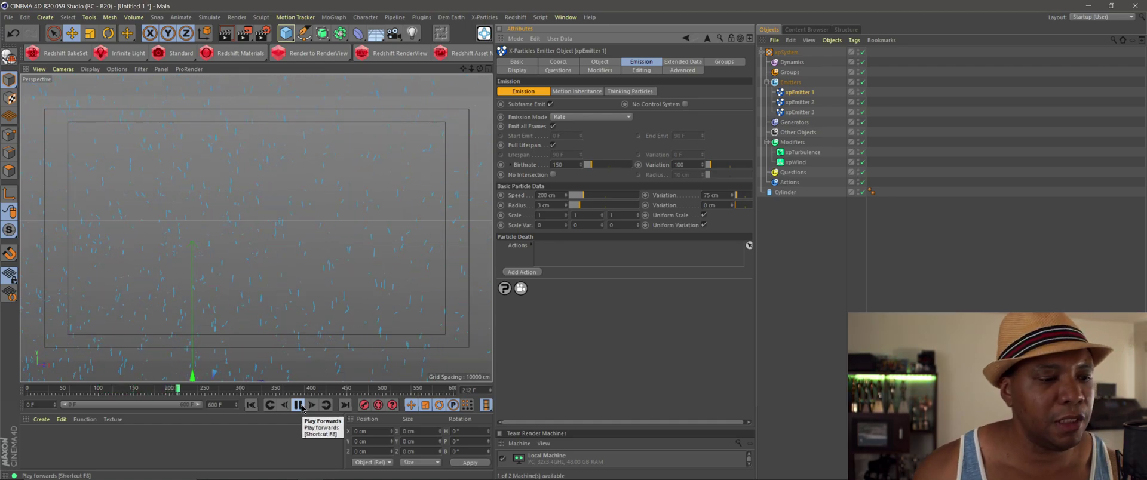
{"action": "left_click", "coordinate": [298, 406]}
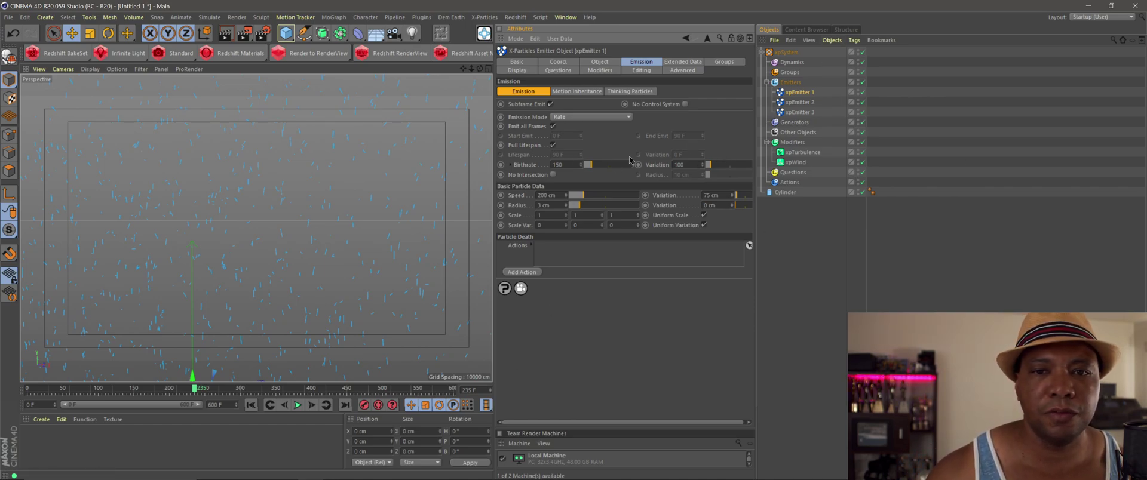
- Add an xpTrail generator to the X-Particles system's Generators folder
{"action": "left_click", "coordinate": [794, 122]}
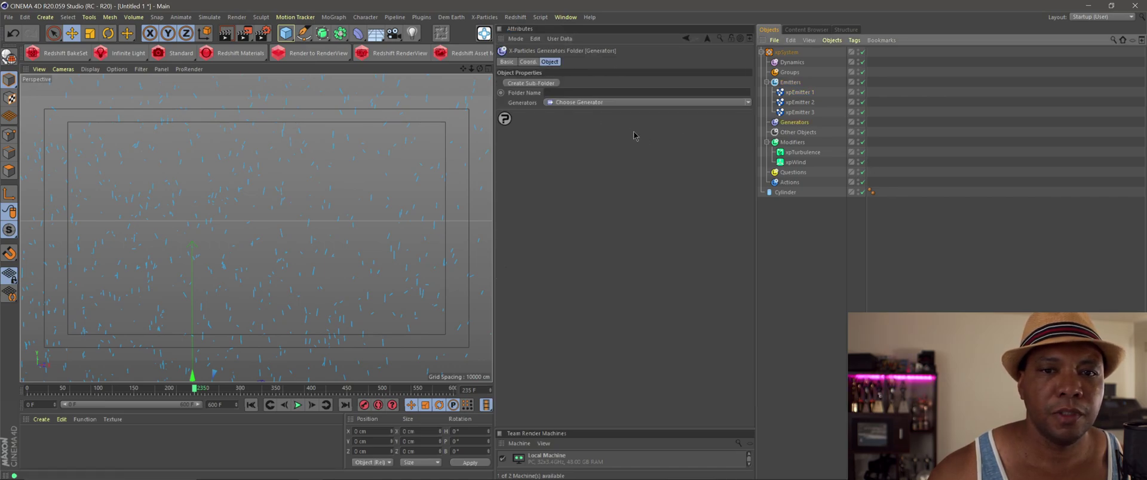
{"action": "left_click", "coordinate": [575, 103]}
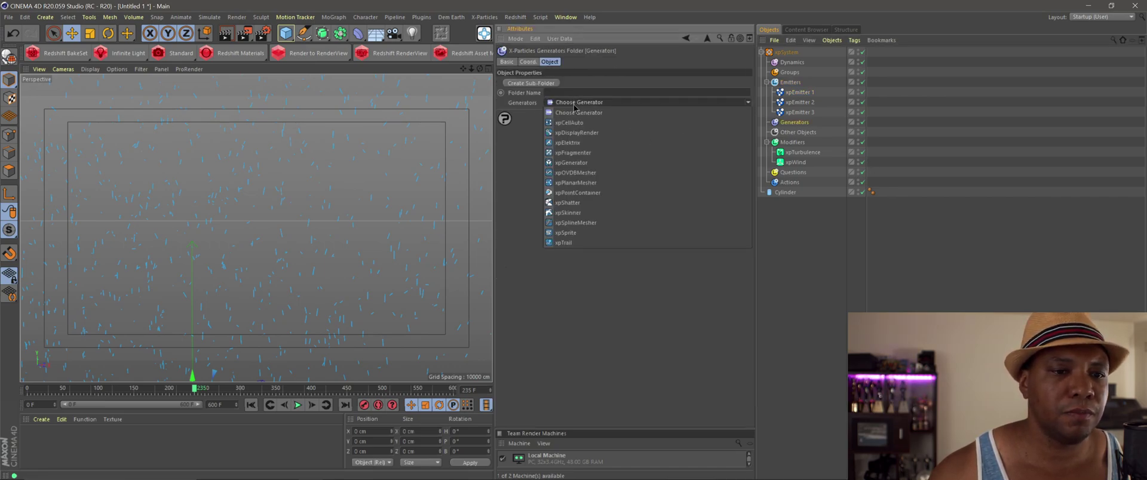
{"action": "left_click", "coordinate": [567, 243]}
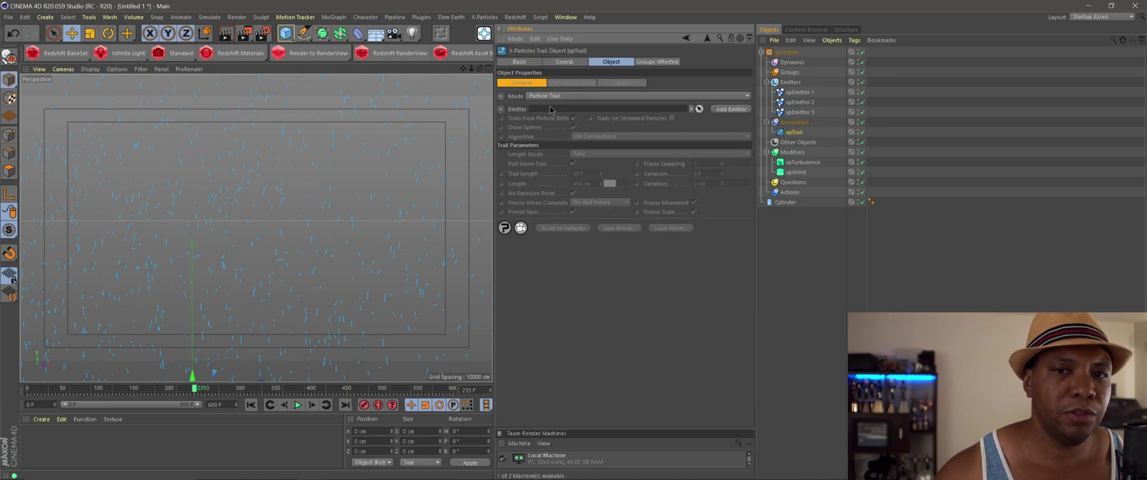
- Rename the new trail object as xpTrail 1
{"action": "double_click", "coordinate": [790, 132]}
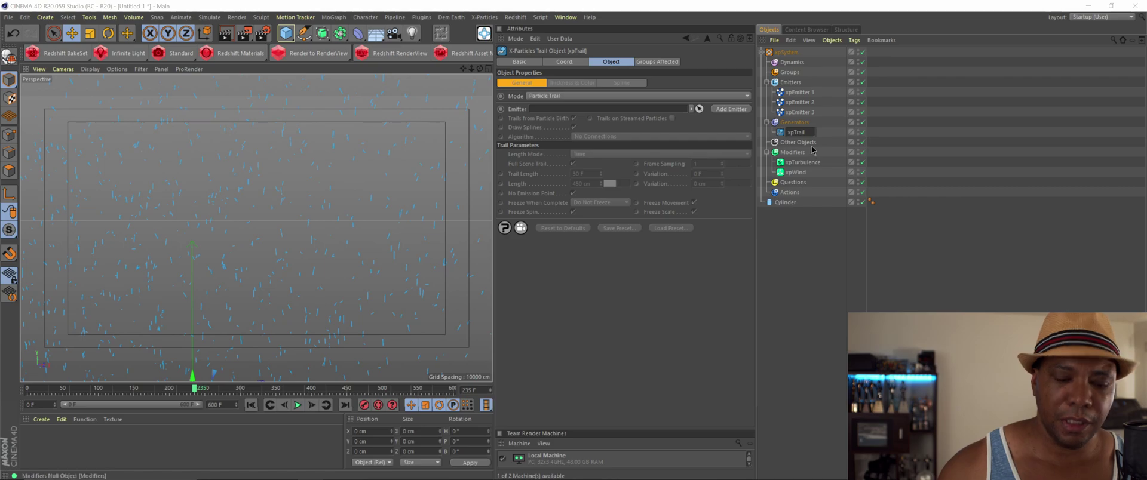
{"action": "type", "text": "1"}
{"action": "key", "text": "Return"}
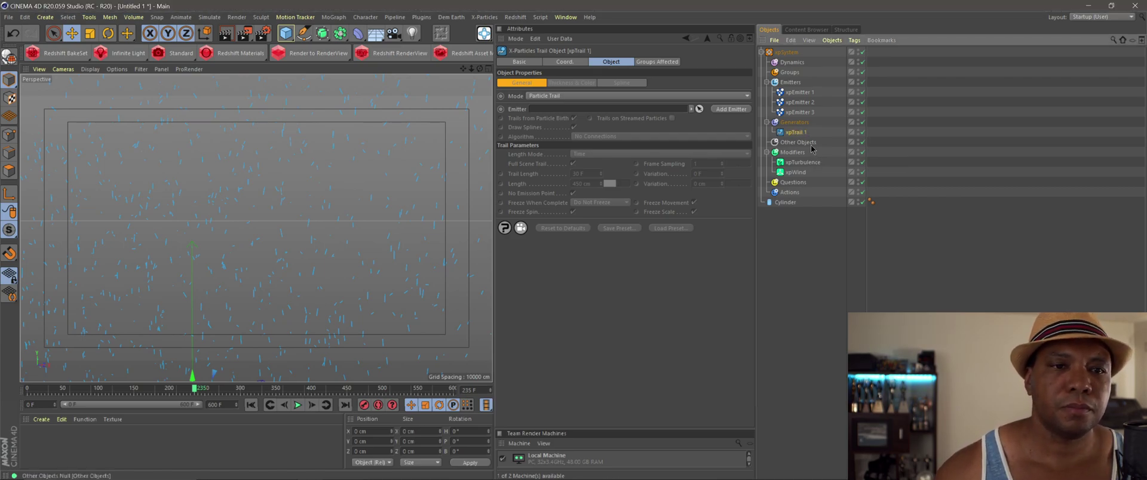
- Assign xpEmitter 1 as the emitter of xpTrail 1 and play the simulation from the first frame to about frame 212
{"action": "left_click", "coordinate": [801, 93]}
{"action": "left_click_drag", "start_coordinate": [524, 115], "coordinate": [539, 115]}
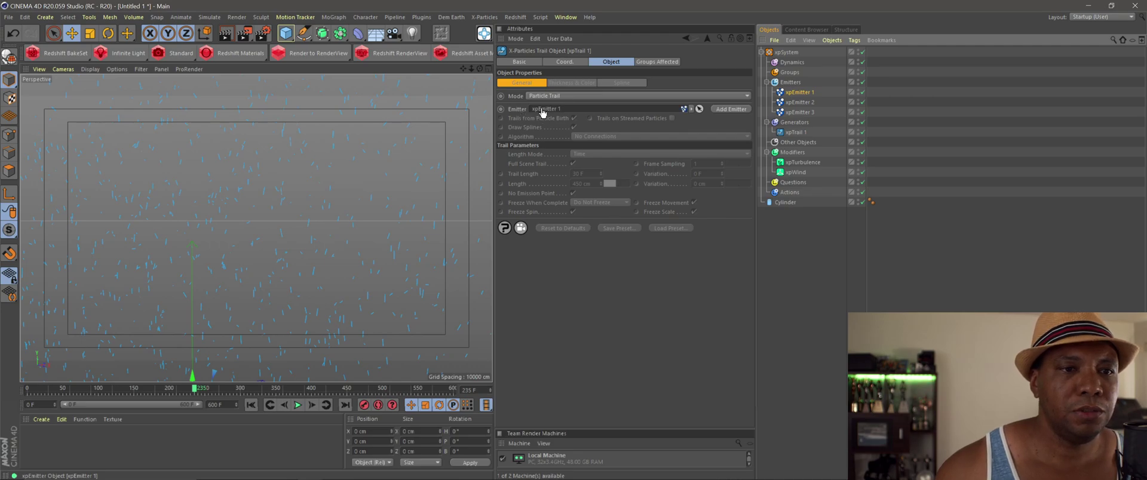
{"action": "left_click", "coordinate": [251, 405]}
{"action": "left_click", "coordinate": [297, 406]}
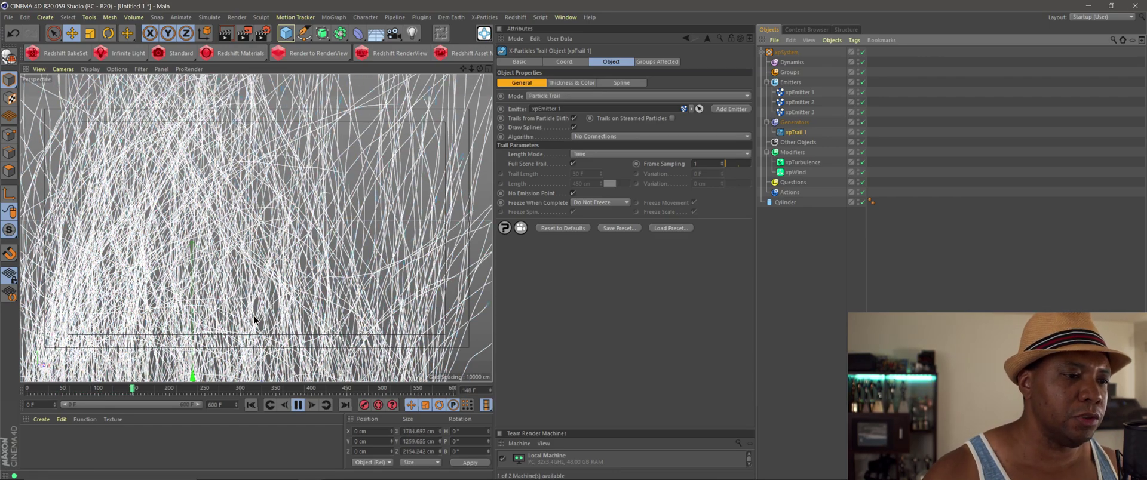
{"action": "key", "text": "F8"}
- Switch the renderer from Standard to Redshift in the render settings
{"action": "left_click_drag", "start_coordinate": [364, 13], "coordinate": [452, 25]}
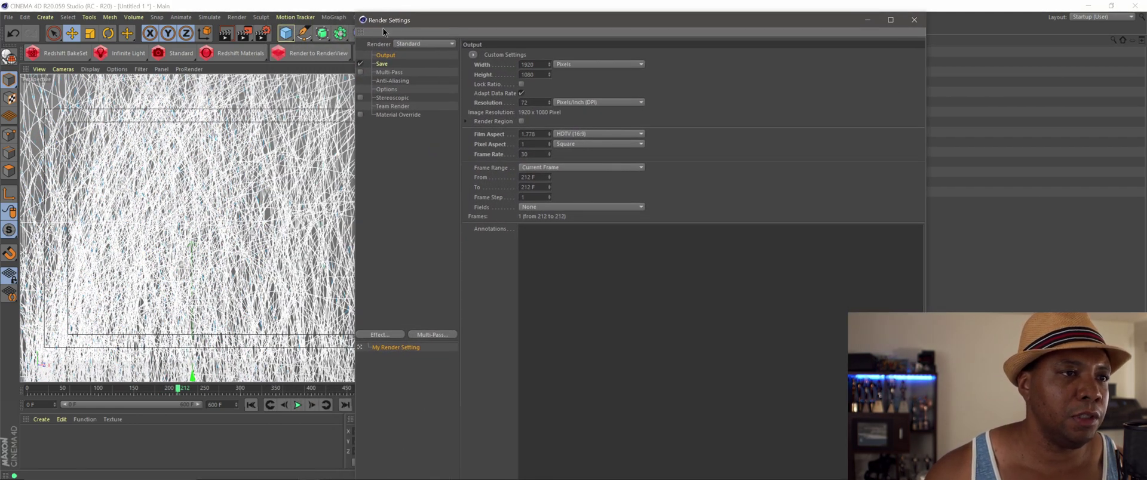
{"action": "left_click", "coordinate": [421, 45]}
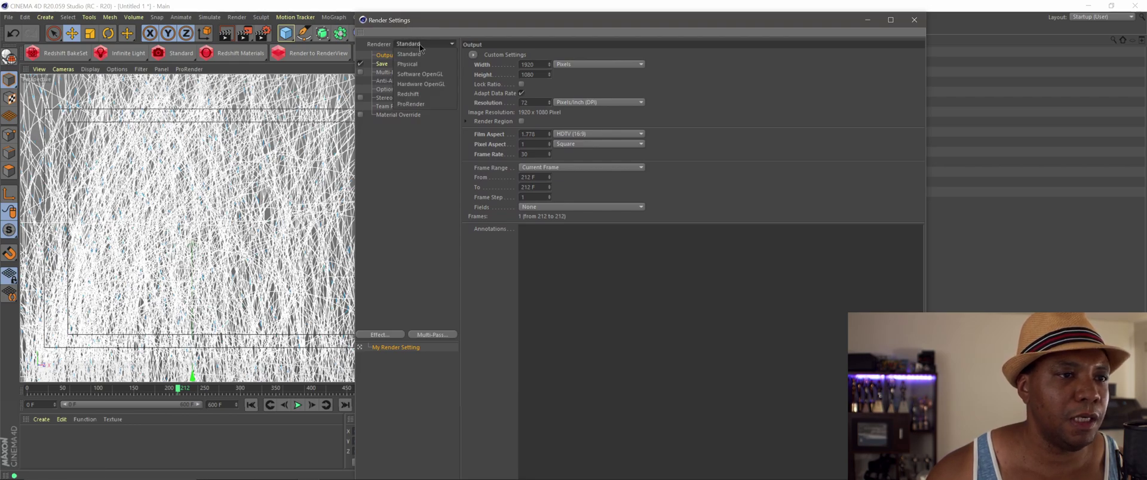
{"action": "left_click", "coordinate": [417, 94]}
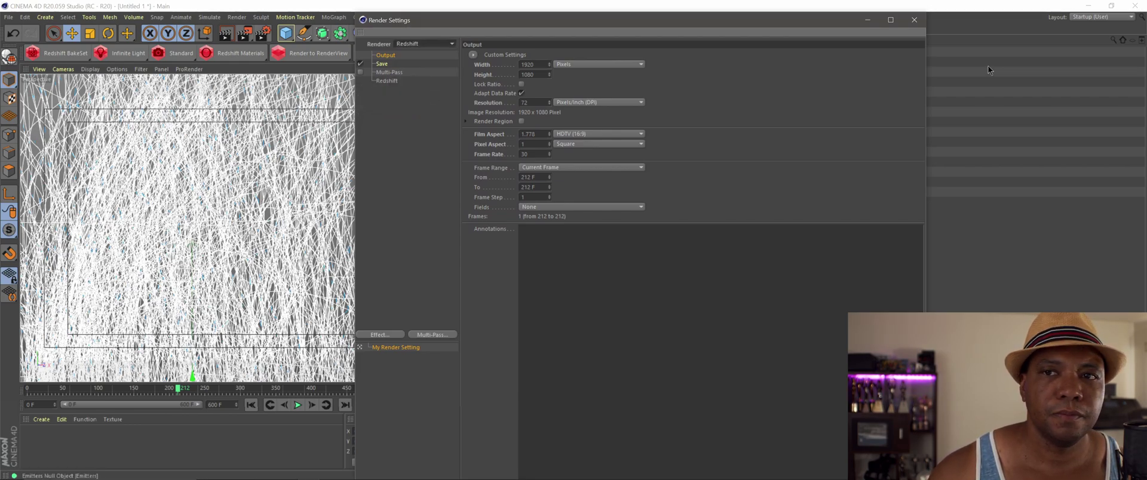
{"action": "left_click", "coordinate": [914, 19]}
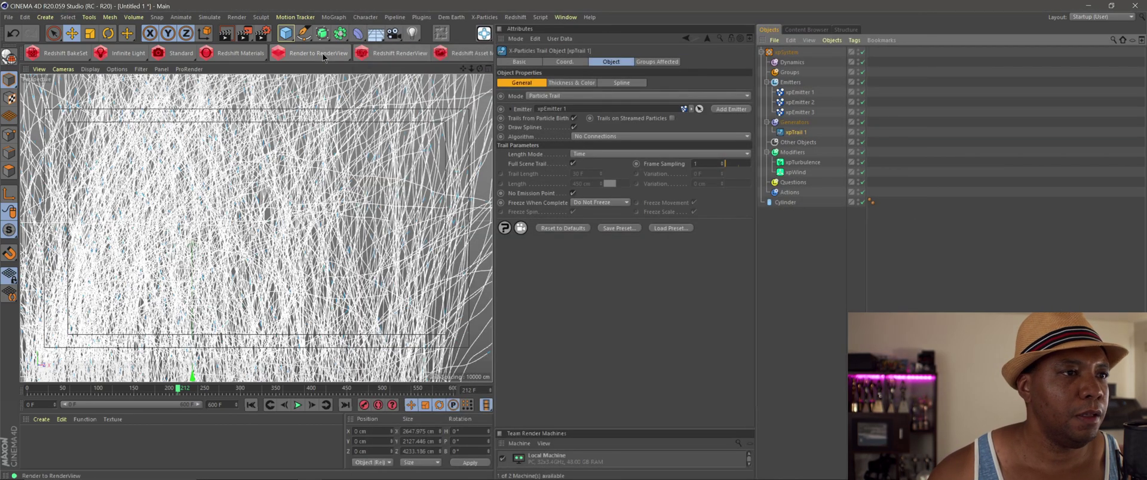
- Run a test render of the current frame in an enlarged Redshift RenderView, and close the view
{"action": "left_click", "coordinate": [395, 53]}
{"action": "left_click", "coordinate": [234, 47]}
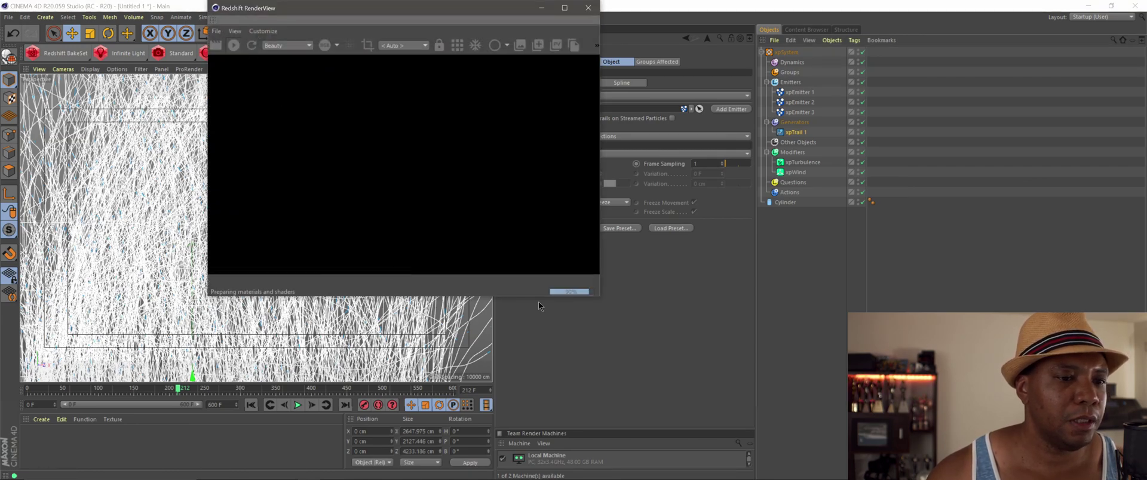
{"action": "left_click_drag", "start_coordinate": [601, 299], "coordinate": [667, 347]}
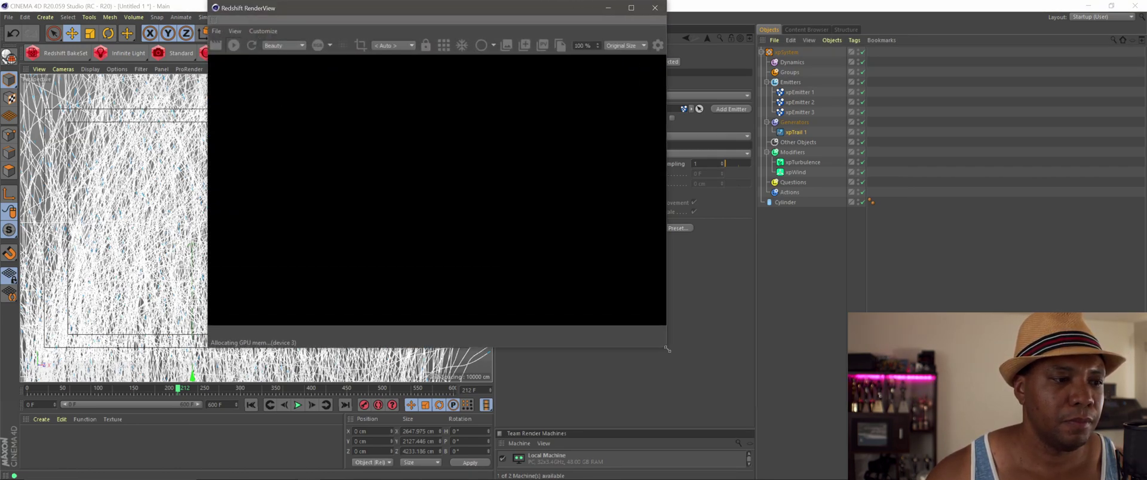
{"action": "left_click_drag", "start_coordinate": [447, 13], "coordinate": [385, 61]}
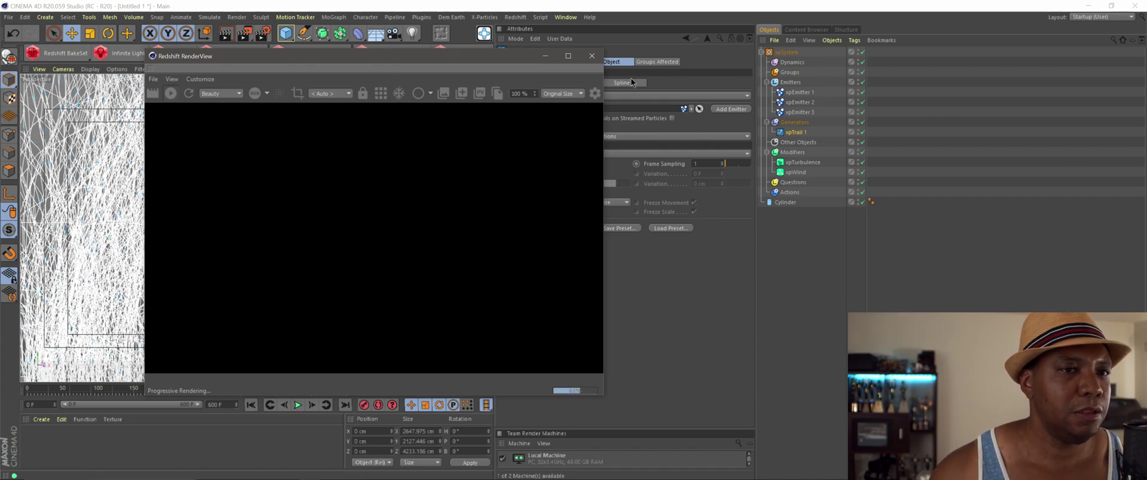
{"action": "left_click", "coordinate": [591, 56]}
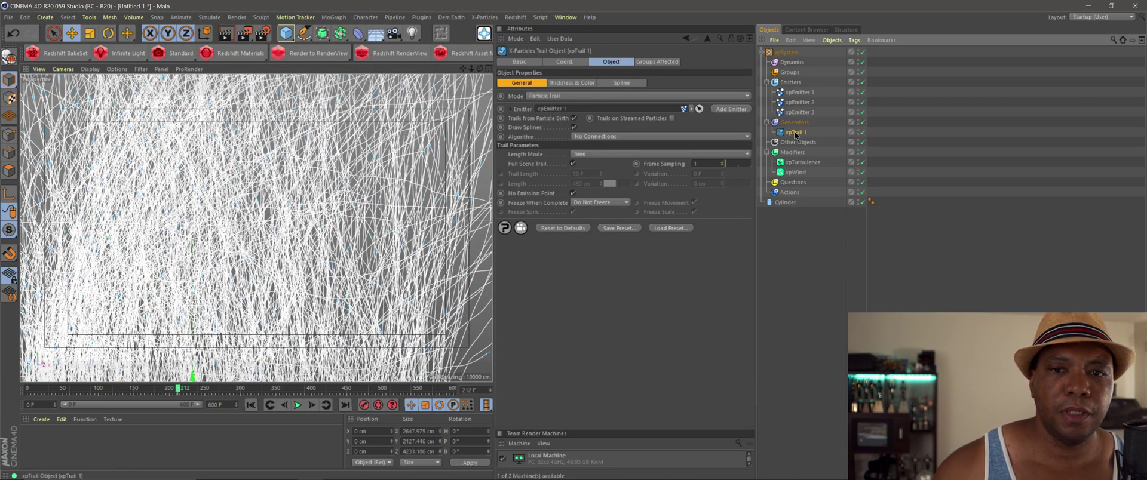
- Add a Redshift Object tag to xpTrail 1 and show its curve settings
{"action": "left_click", "coordinate": [854, 40]}
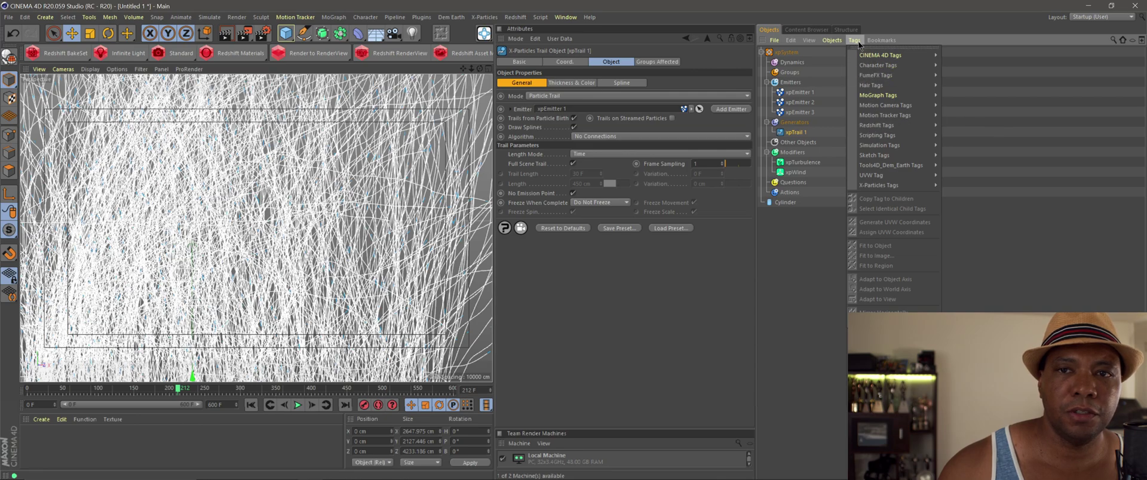
{"action": "mouse_move", "coordinate": [877, 129]}
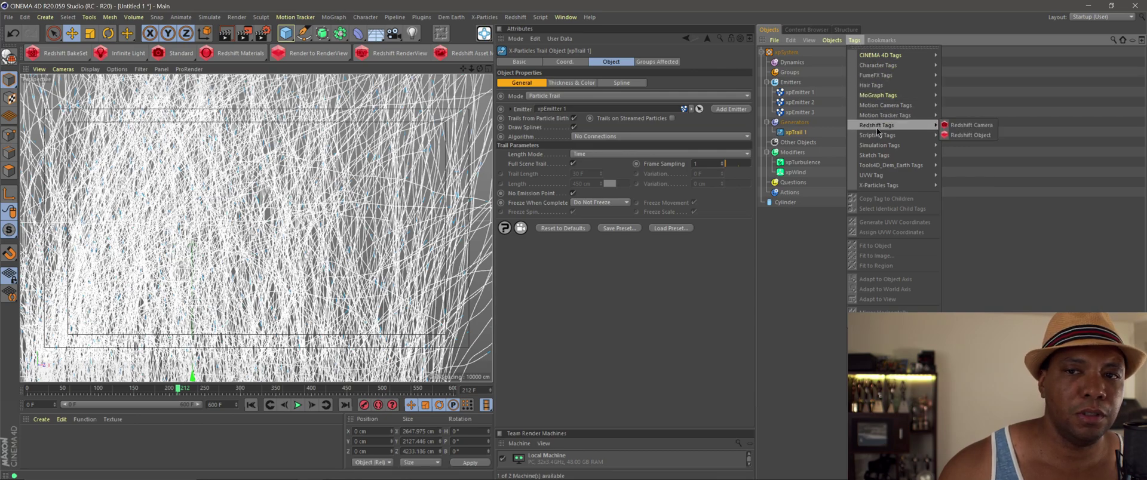
{"action": "left_click", "coordinate": [974, 135]}
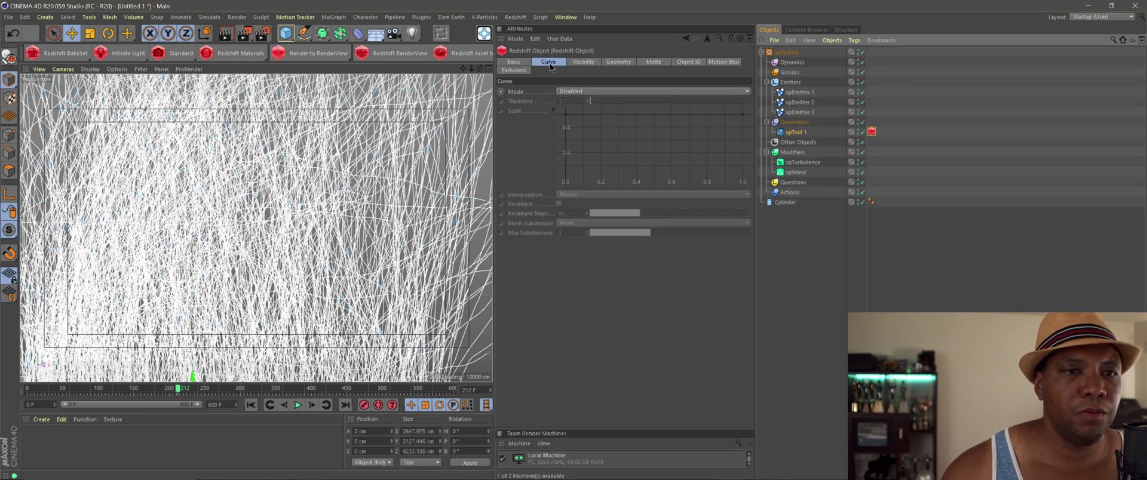
- Add a Redshift Object tag to the Cylinder to compare its available settings with the trail's tag
{"action": "left_click", "coordinate": [792, 202]}
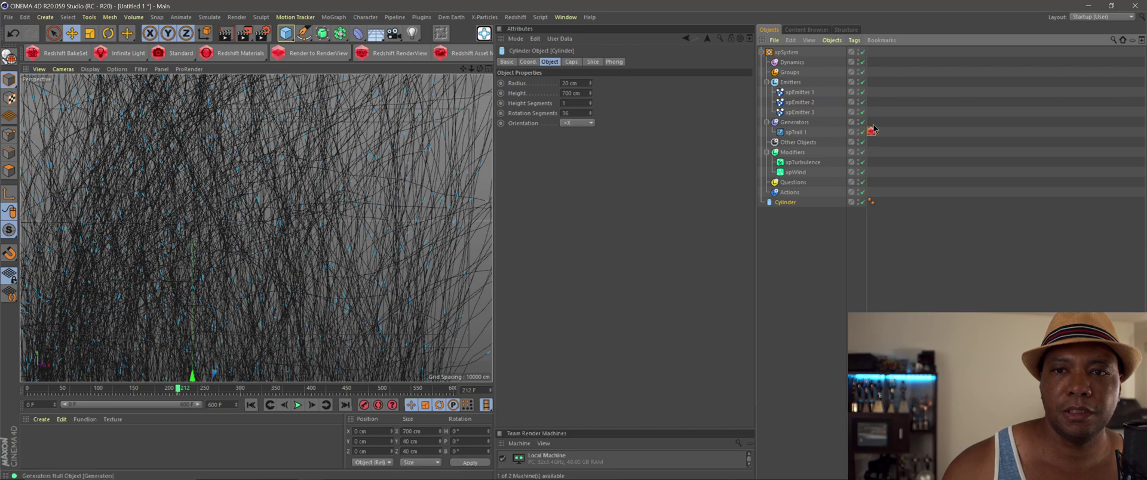
{"action": "left_click", "coordinate": [854, 41]}
{"action": "mouse_move", "coordinate": [883, 127]}
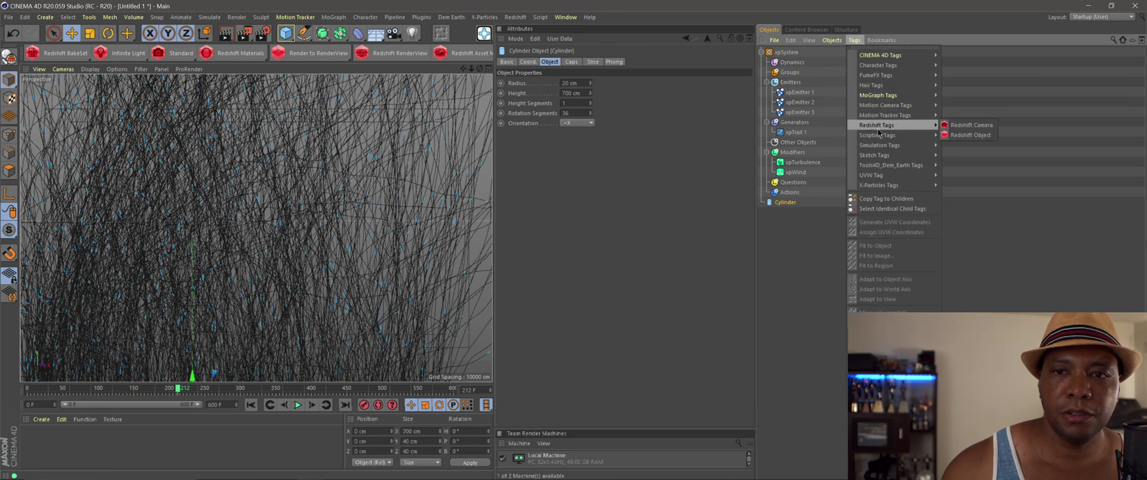
{"action": "left_click", "coordinate": [984, 138]}
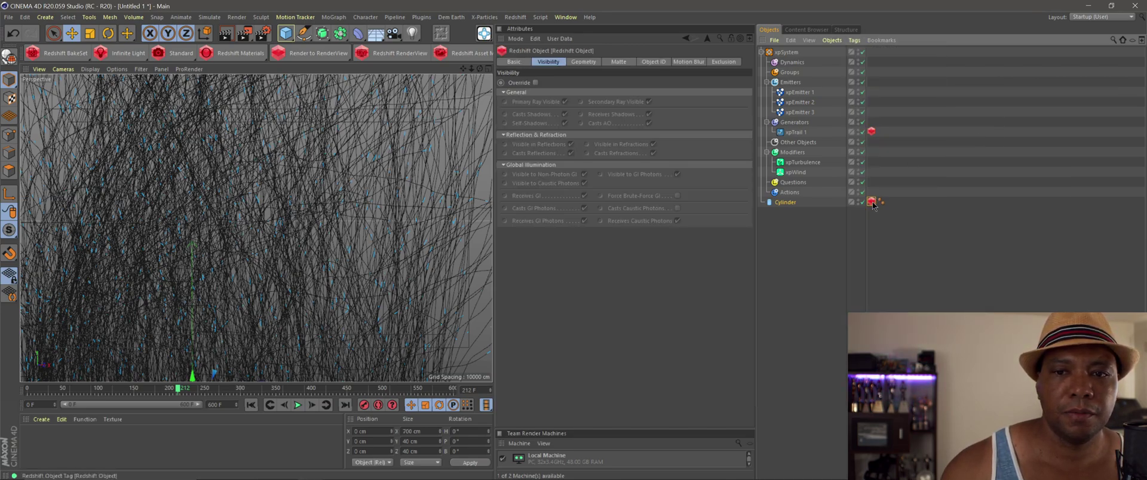
{"action": "left_click", "coordinate": [557, 64]}
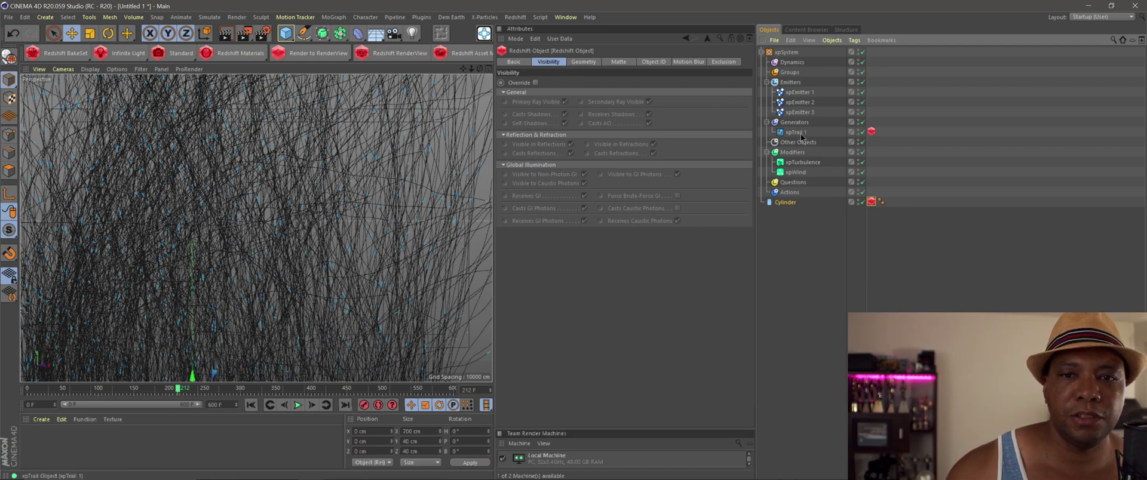
- Set the curve mode of xpTrail 1's Redshift Object tag to Hair Strands
{"action": "left_click", "coordinate": [872, 132]}
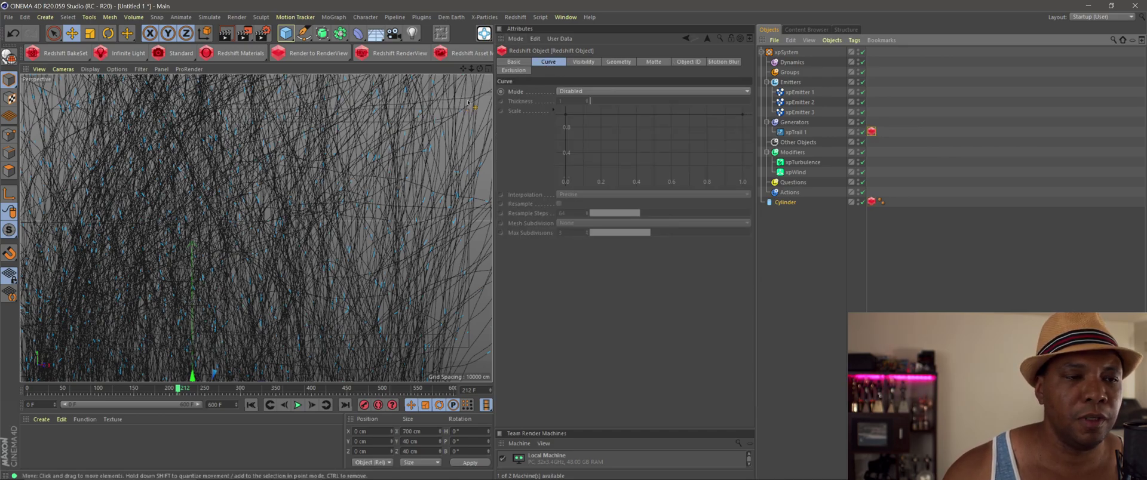
{"action": "left_click", "coordinate": [571, 92]}
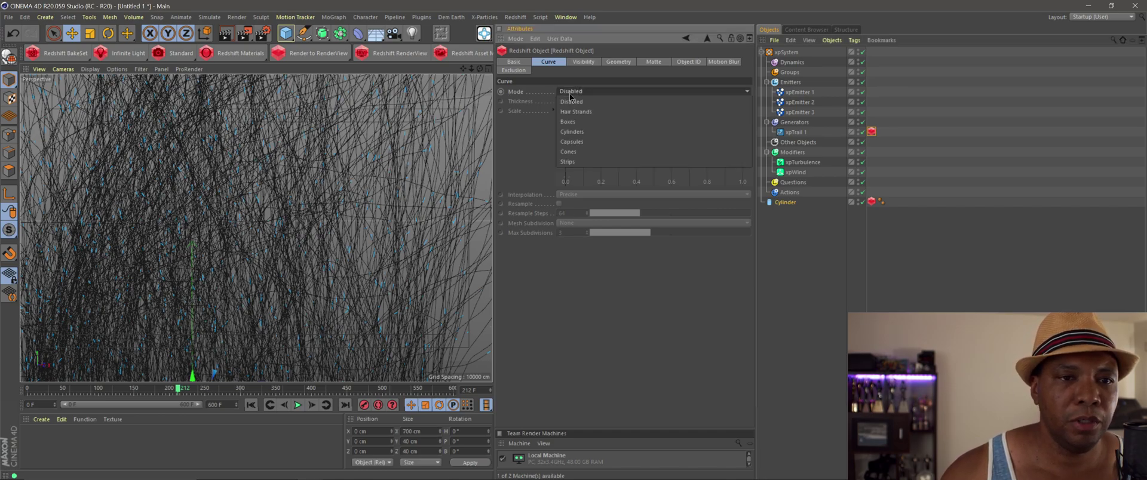
{"action": "left_click", "coordinate": [594, 112]}
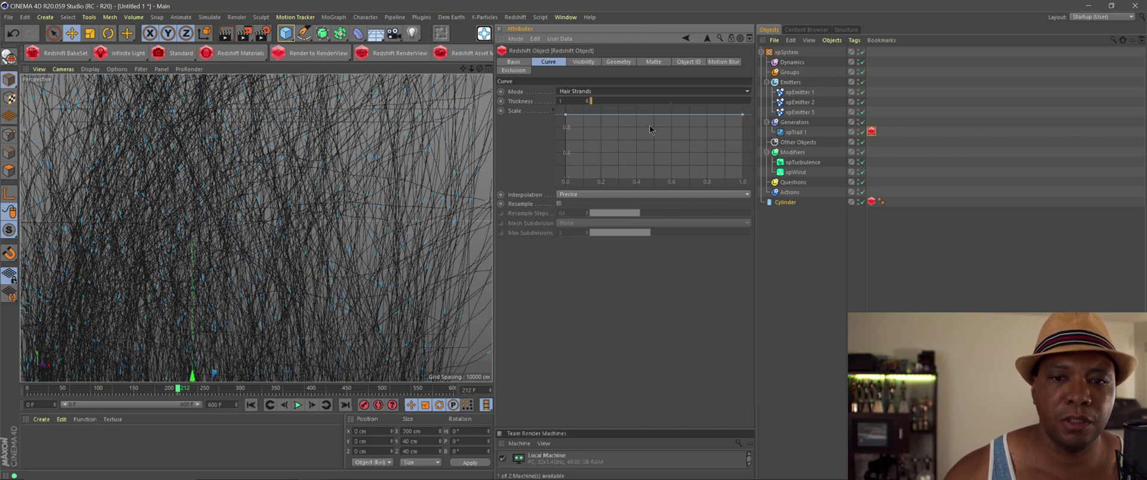
- Delete the Redshift Object tag from the Cylinder and reselect the tag on xpTrail 1
{"action": "left_click", "coordinate": [863, 226]}
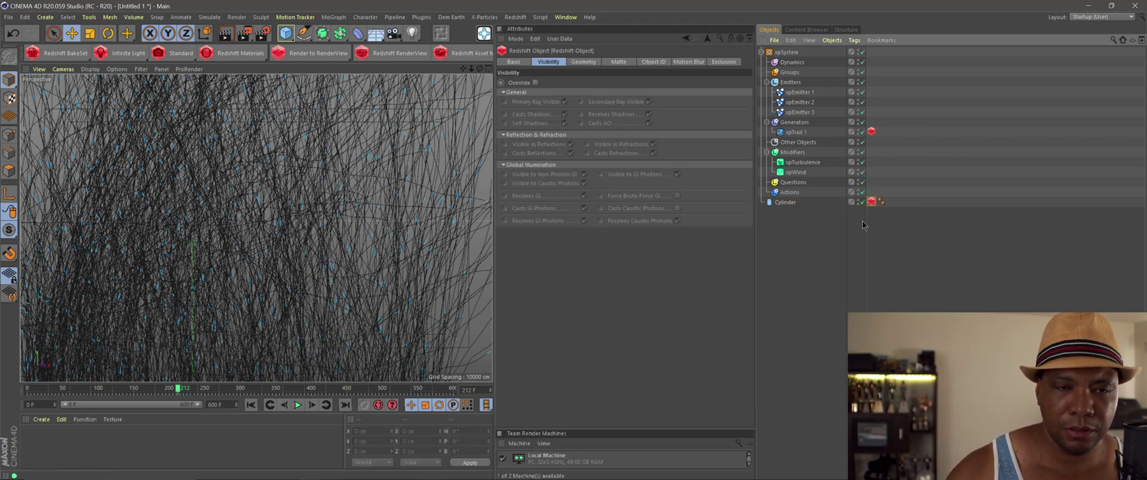
{"action": "left_click", "coordinate": [872, 131]}
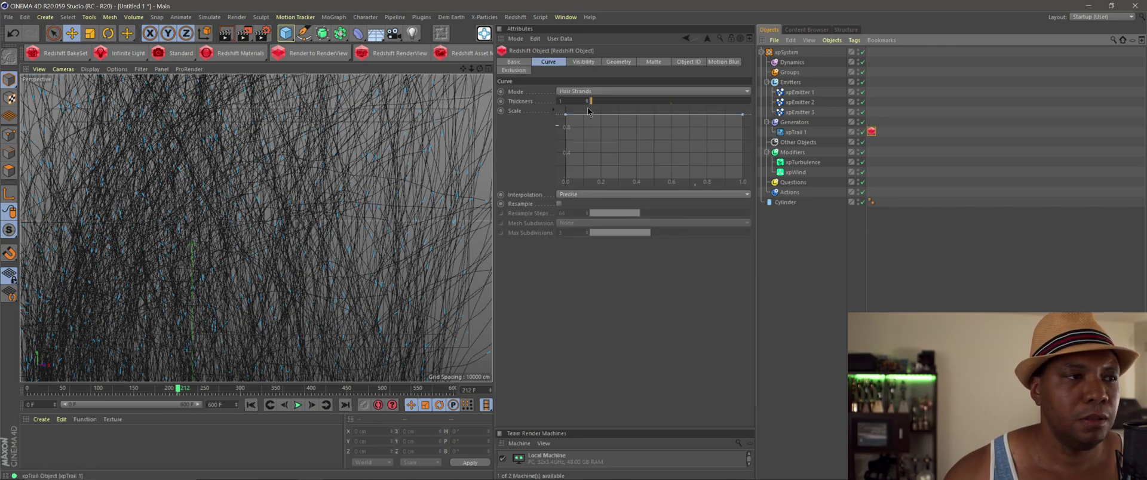
- Render the hair-strand trails in Redshift RenderView and close the view
{"action": "left_click", "coordinate": [395, 53]}
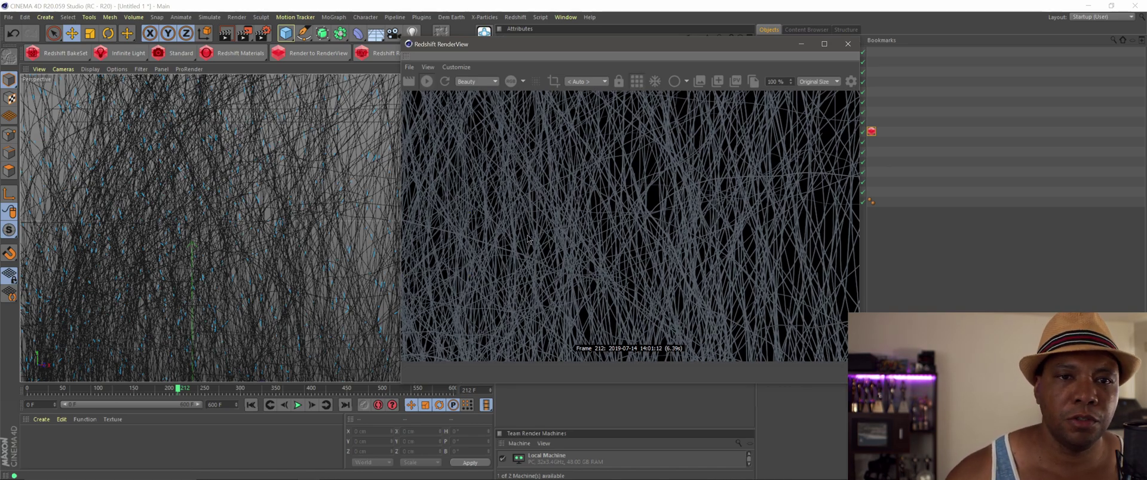
{"action": "left_click", "coordinate": [848, 45]}
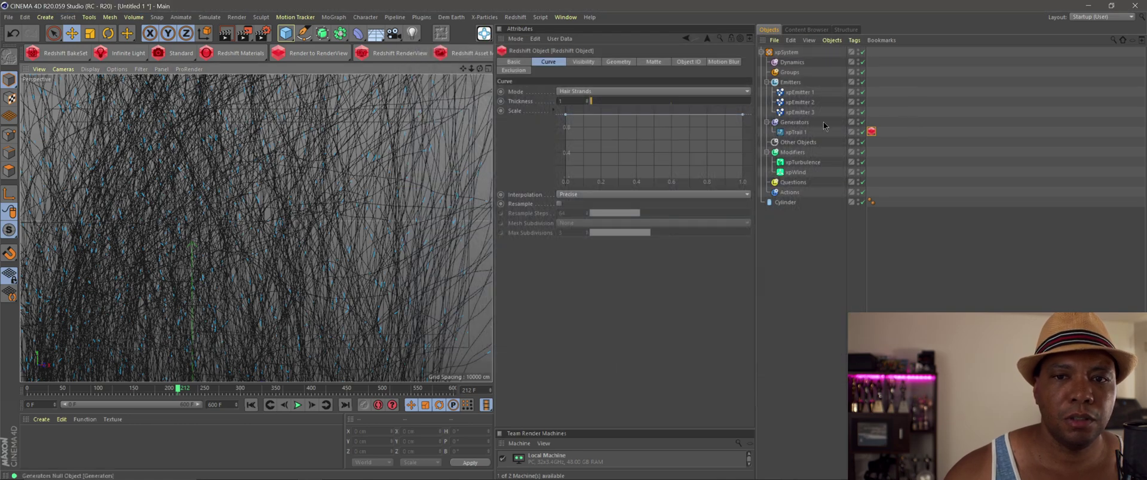
- Disable Full Scene Trail on xpTrail 1 and set its trail length to 1 frame
{"action": "left_click", "coordinate": [796, 132]}
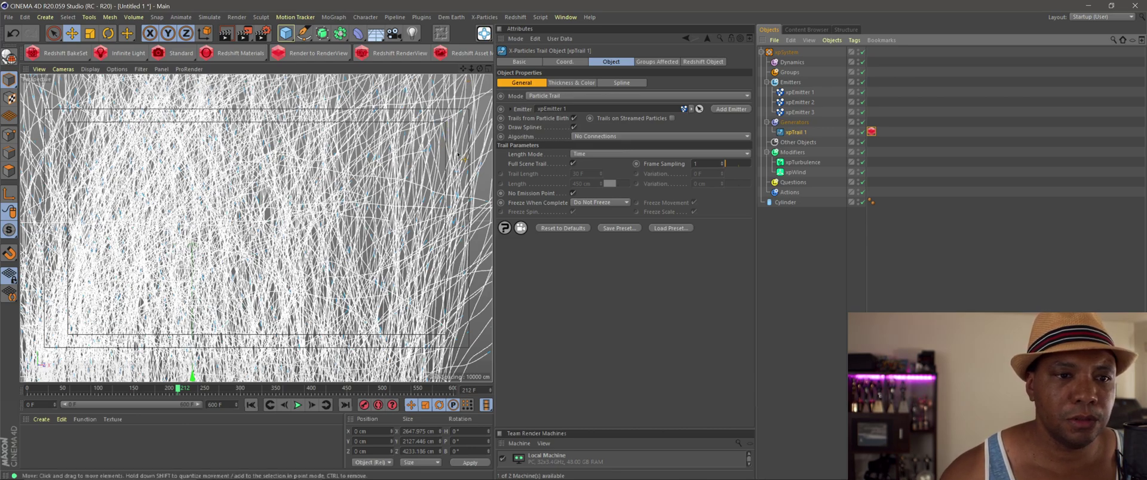
{"action": "left_click", "coordinate": [572, 83]}
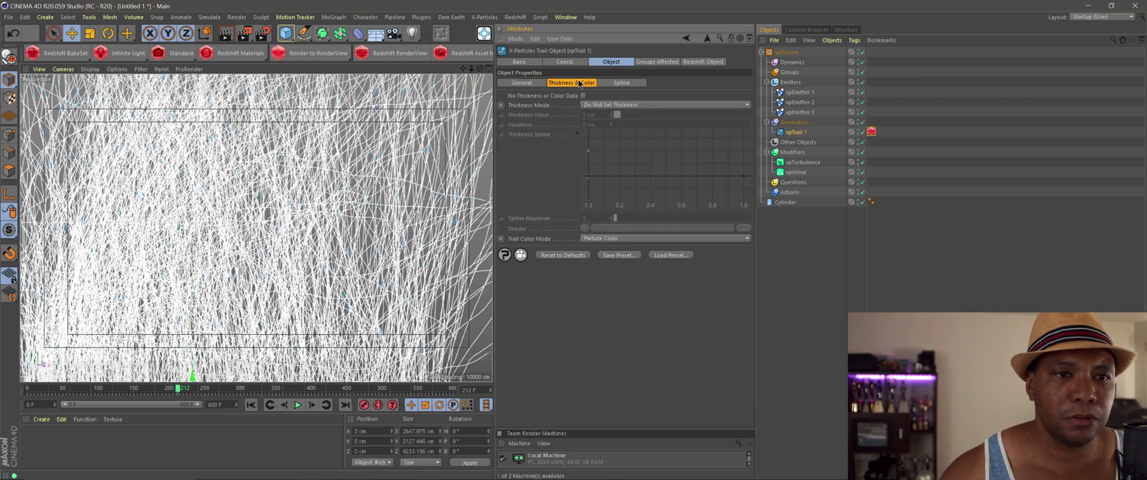
{"action": "left_click", "coordinate": [622, 82]}
{"action": "left_click", "coordinate": [521, 83]}
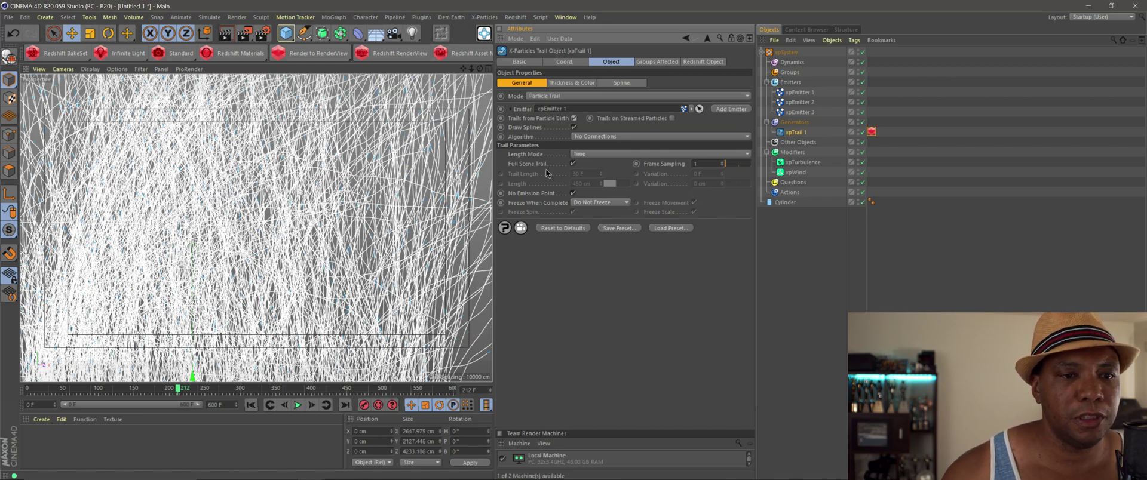
{"action": "left_click", "coordinate": [574, 164]}
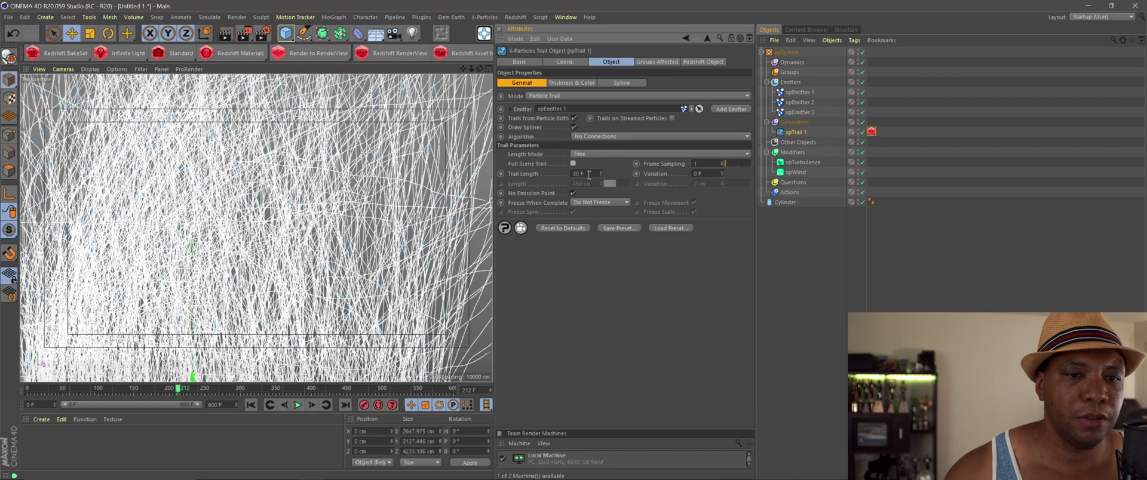
{"action": "left_click", "coordinate": [589, 175]}
{"action": "key", "text": "Return"}
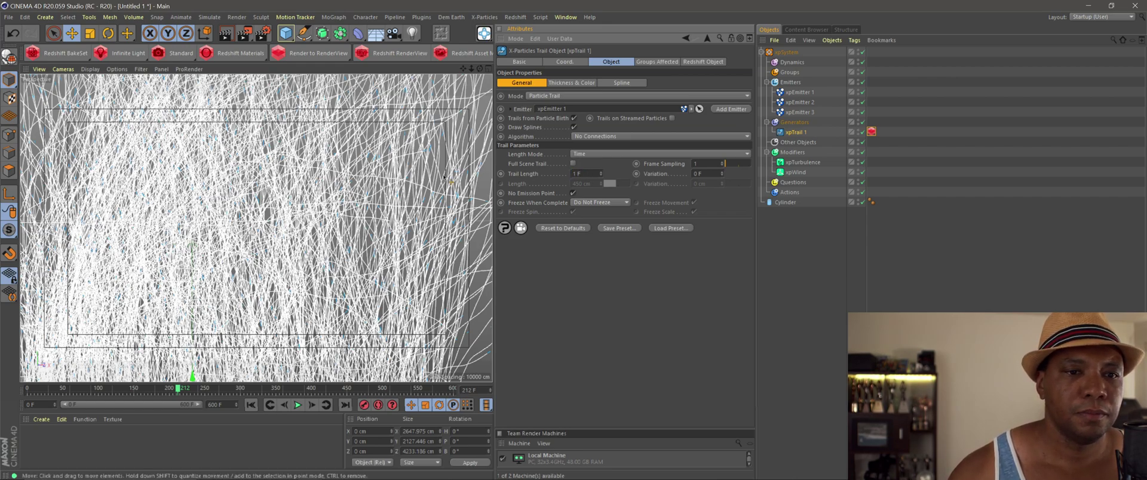
- Replay the simulation from the first frame to about frame 61 and render the shortened trails in Redshift RenderView
{"action": "left_click", "coordinate": [251, 405]}
{"action": "left_click", "coordinate": [297, 405]}
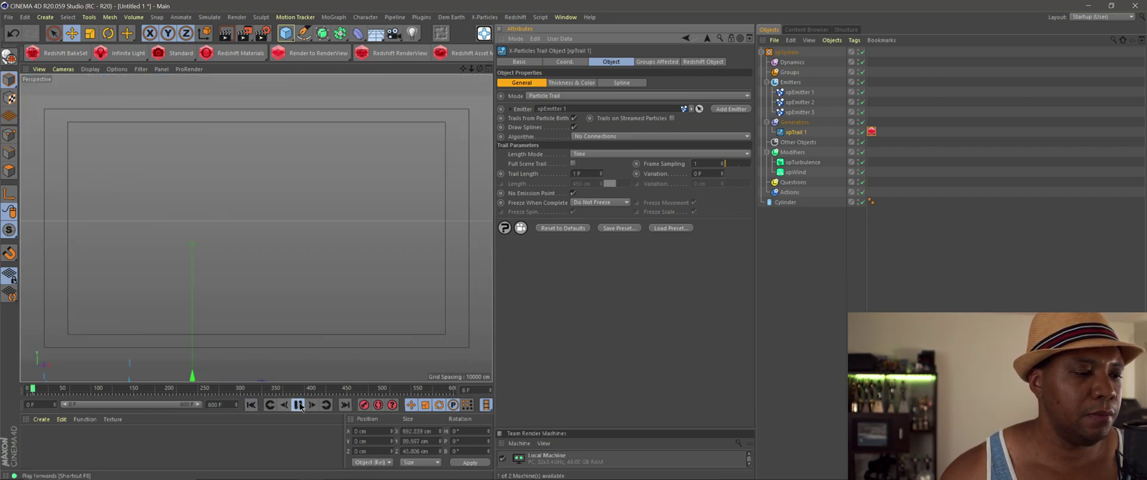
{"action": "left_click", "coordinate": [298, 405]}
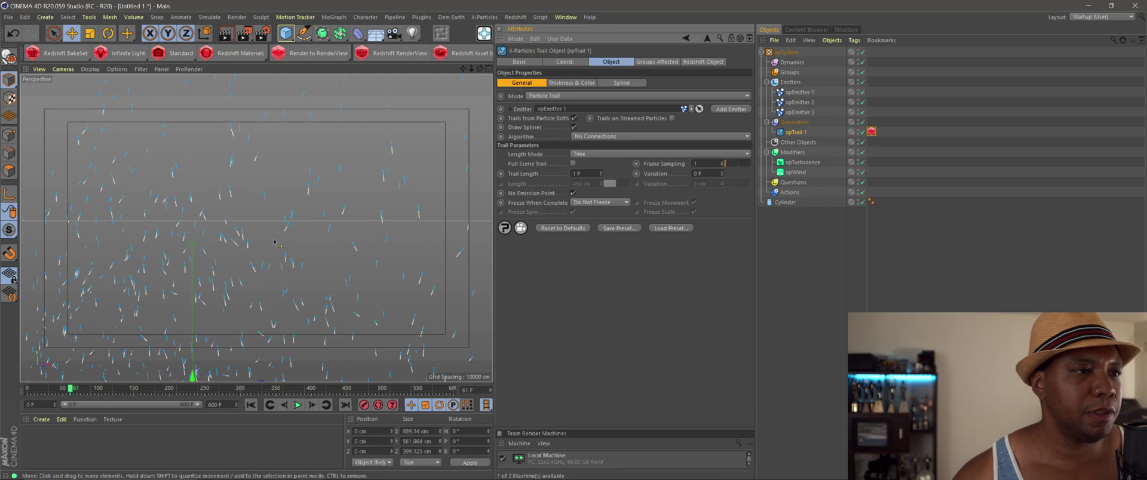
{"action": "left_click", "coordinate": [395, 53]}
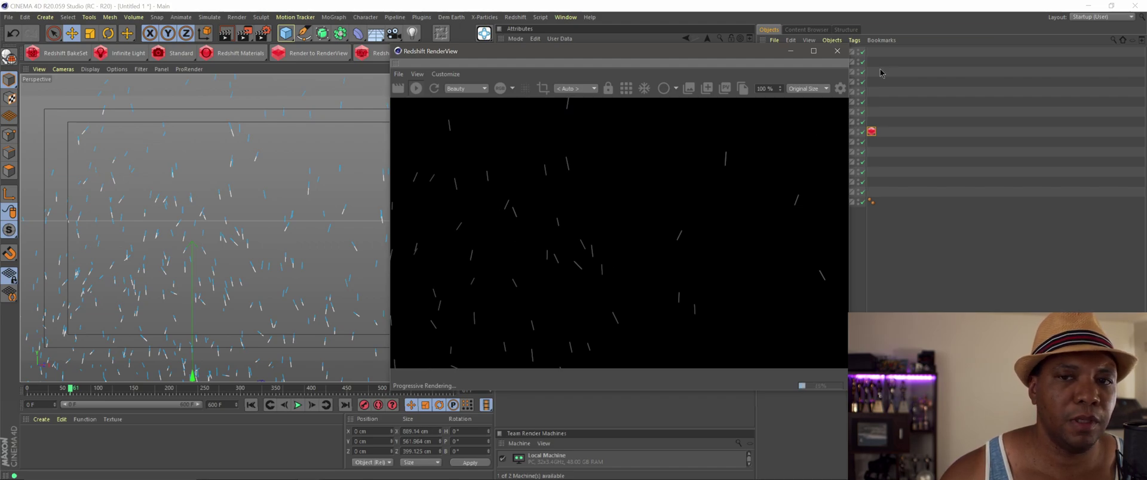
{"action": "left_click_drag", "start_coordinate": [756, 63], "coordinate": [529, 78]}
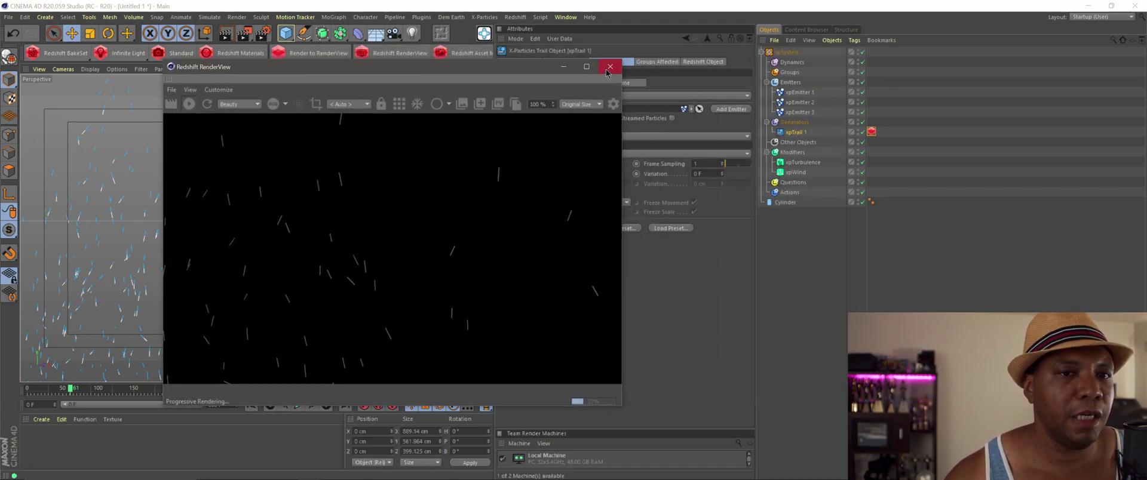
- Close the render view and create a Redshift Incandescent material
{"action": "left_click", "coordinate": [610, 66]}
{"action": "left_click", "coordinate": [93, 448]}
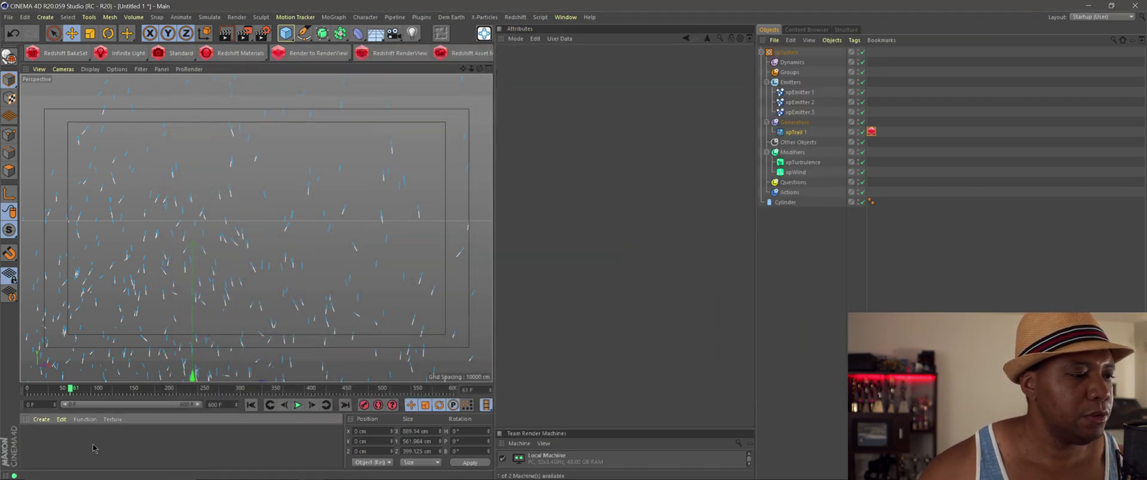
{"action": "left_click", "coordinate": [44, 420]}
{"action": "mouse_move", "coordinate": [61, 316]}
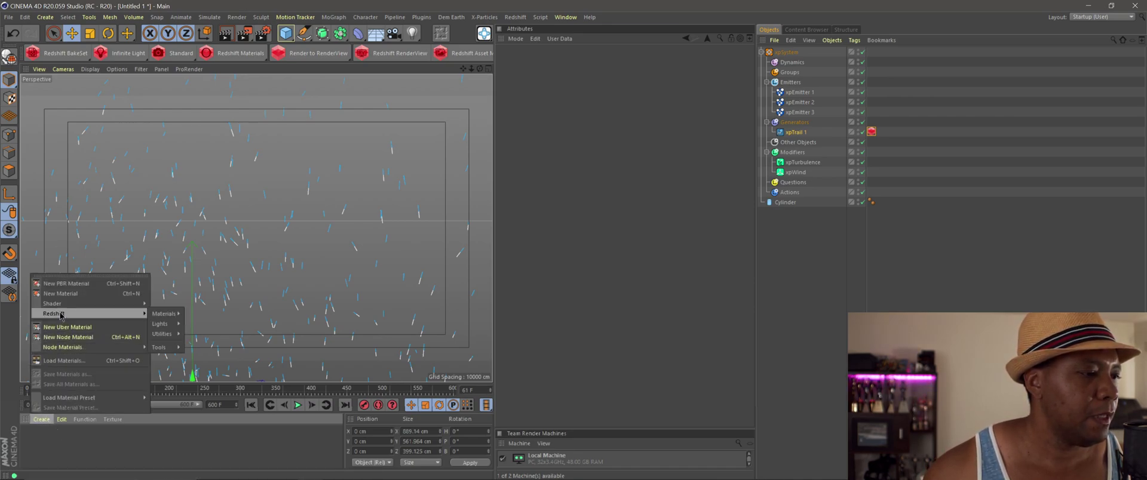
{"action": "mouse_move", "coordinate": [174, 318]}
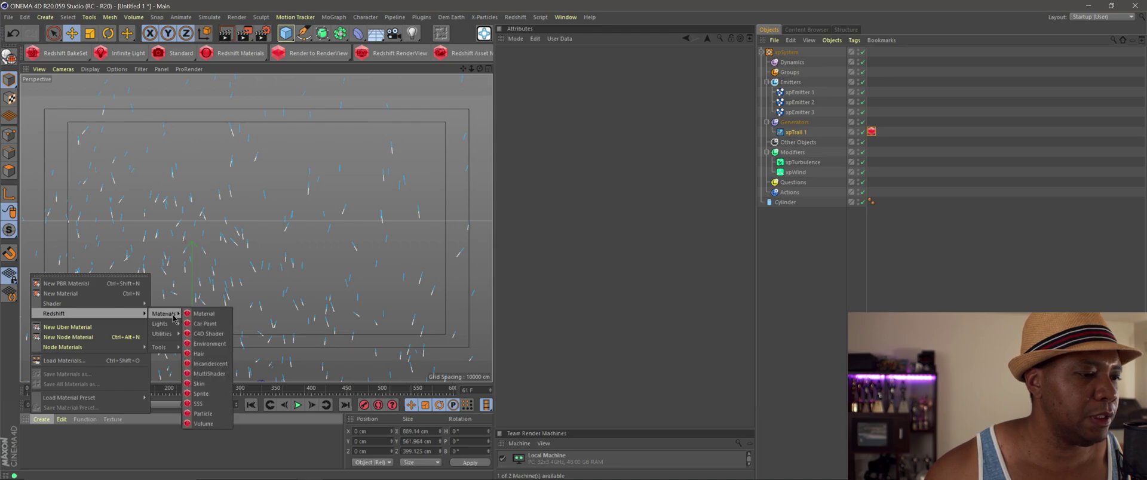
{"action": "left_click", "coordinate": [210, 364]}
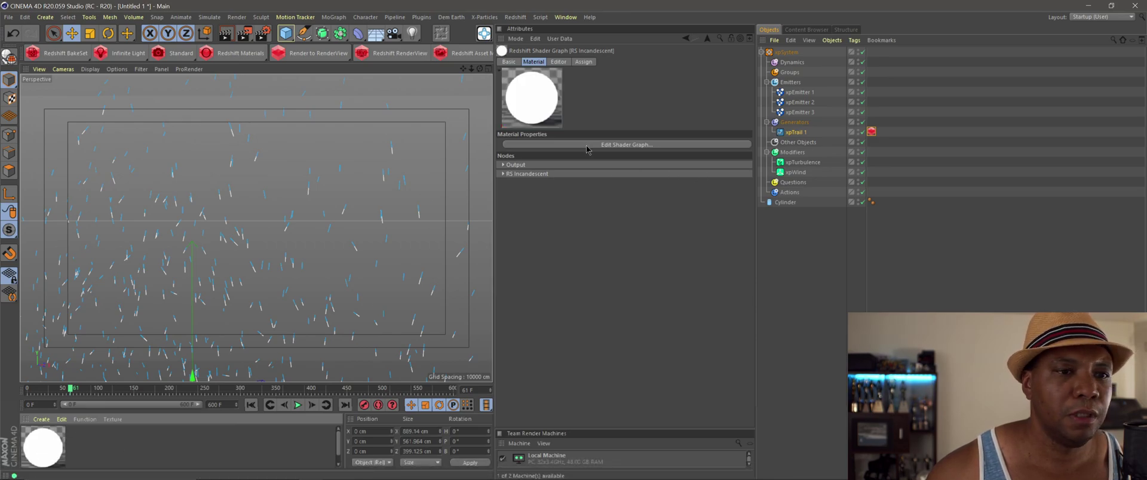
- Open the incandescent material's shader graph and set the RS Incandescent node's color to red
{"action": "left_click_drag", "start_coordinate": [495, 44], "coordinate": [579, 45]}
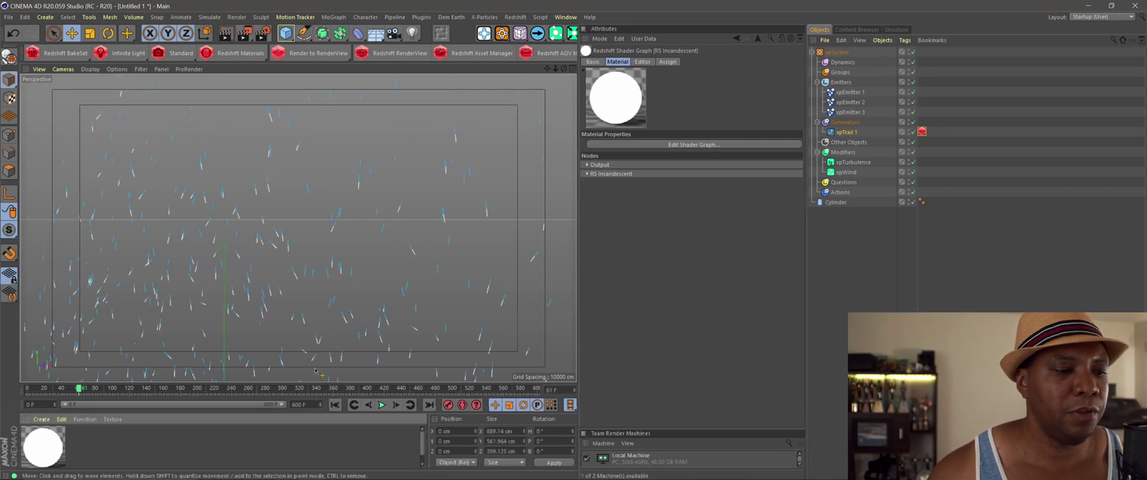
{"action": "double_click", "coordinate": [52, 454]}
{"action": "left_click_drag", "start_coordinate": [181, 20], "coordinate": [231, 27]}
{"action": "left_click_drag", "start_coordinate": [209, 177], "coordinate": [251, 249]}
{"action": "left_click_drag", "start_coordinate": [254, 211], "coordinate": [270, 186]}
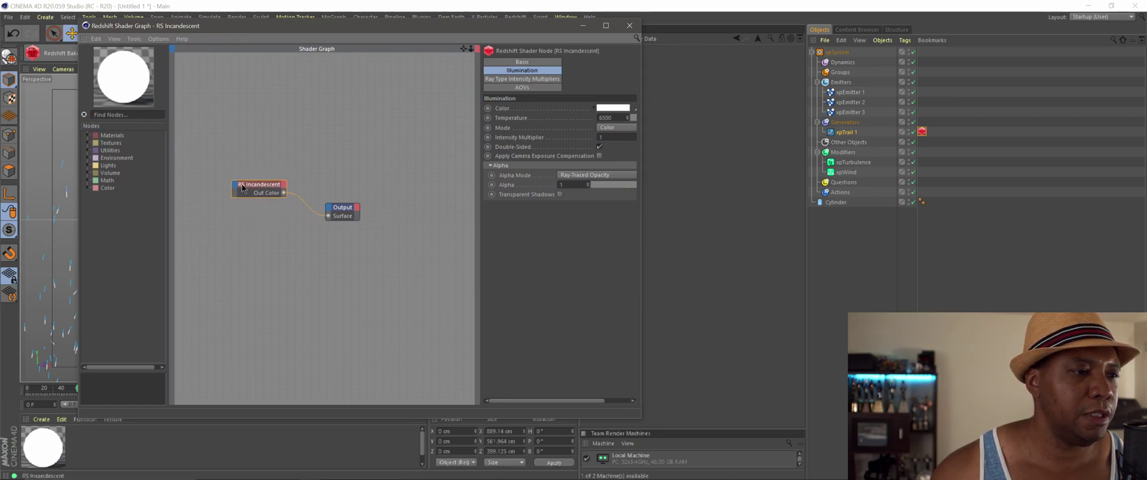
{"action": "left_click", "coordinate": [613, 108]}
{"action": "left_click", "coordinate": [553, 90]}
{"action": "left_click", "coordinate": [614, 104]}
{"action": "left_click", "coordinate": [585, 254]}
{"action": "left_click_drag", "start_coordinate": [323, 31], "coordinate": [423, 80]}
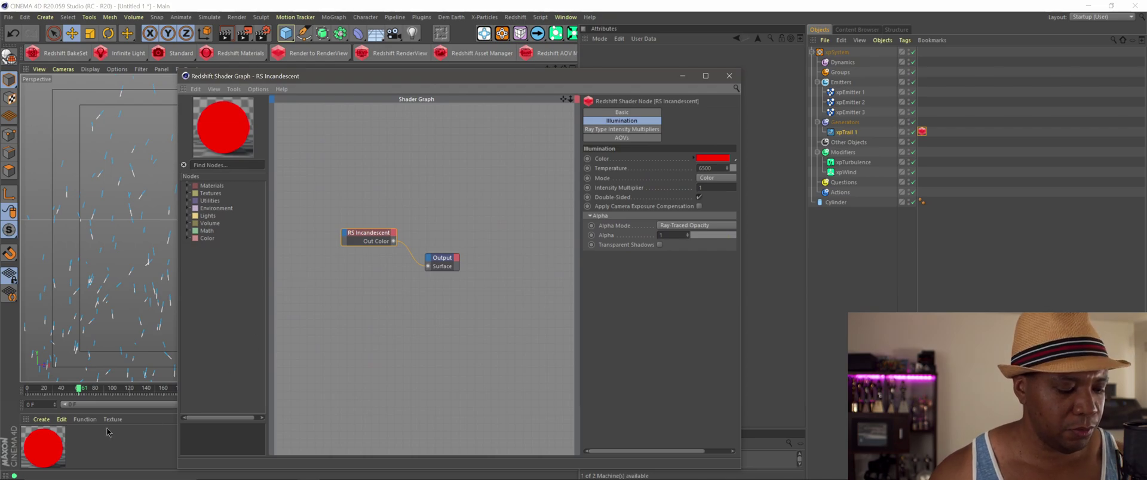
- Duplicate the red incandescent material twice and enlarge the material area so the material names show
{"action": "left_click_drag", "start_coordinate": [43, 448], "coordinate": [139, 447]}
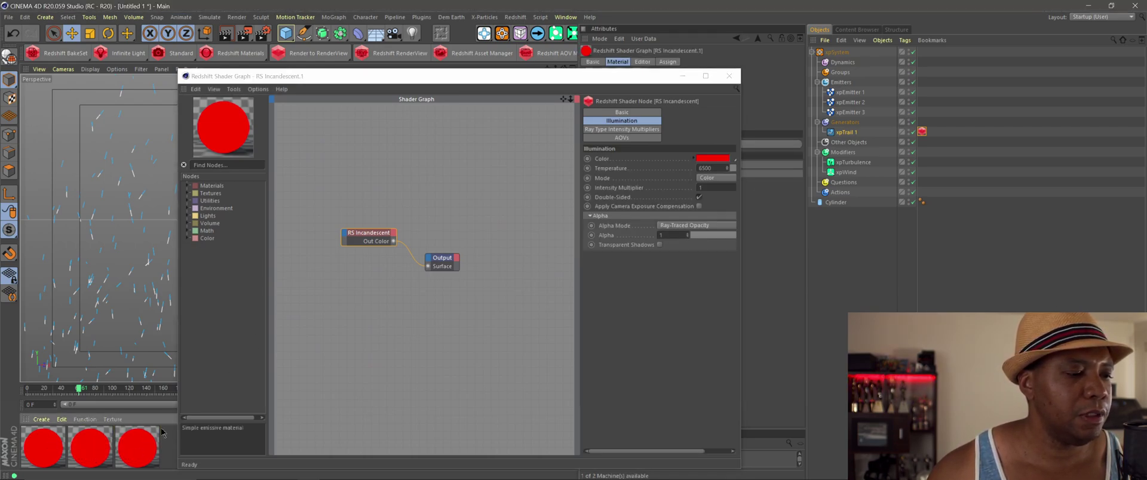
{"action": "left_click_drag", "start_coordinate": [512, 70], "coordinate": [738, 31]}
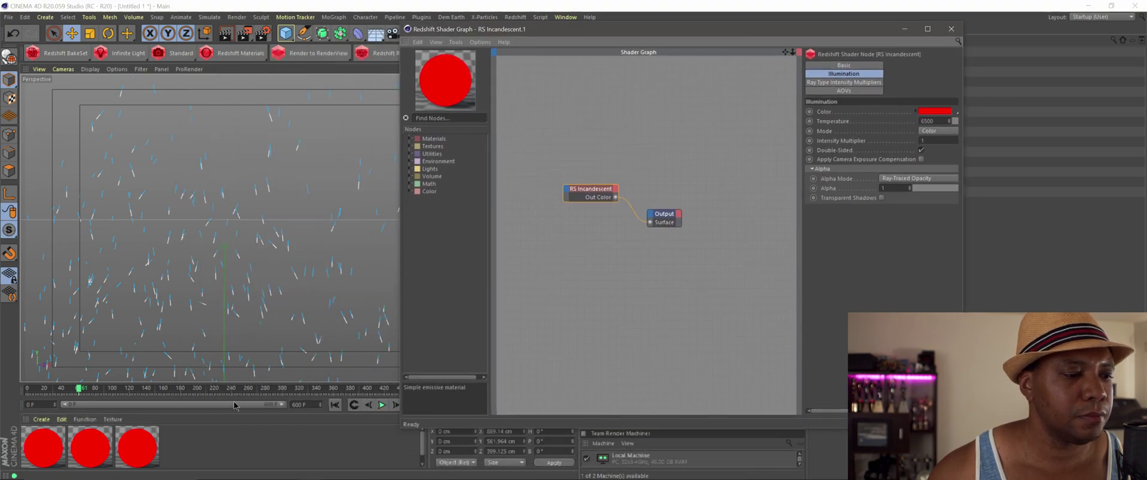
{"action": "left_click_drag", "start_coordinate": [233, 411], "coordinate": [218, 387]}
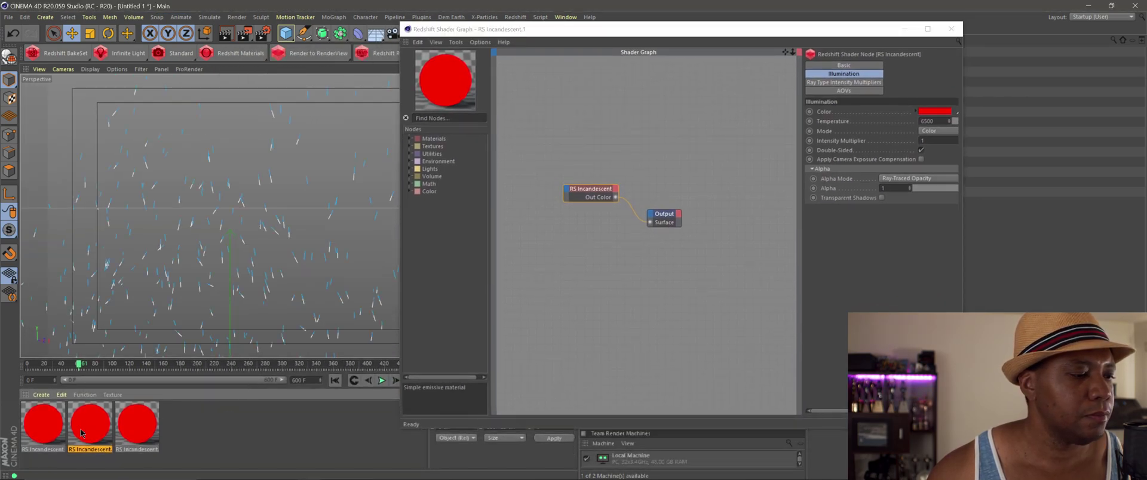
- Set the color of the first duplicated incandescent material to orange-red with a hue of 15°
{"action": "left_click", "coordinate": [934, 113]}
{"action": "left_click", "coordinate": [934, 113]}
{"action": "left_click", "coordinate": [944, 58]}
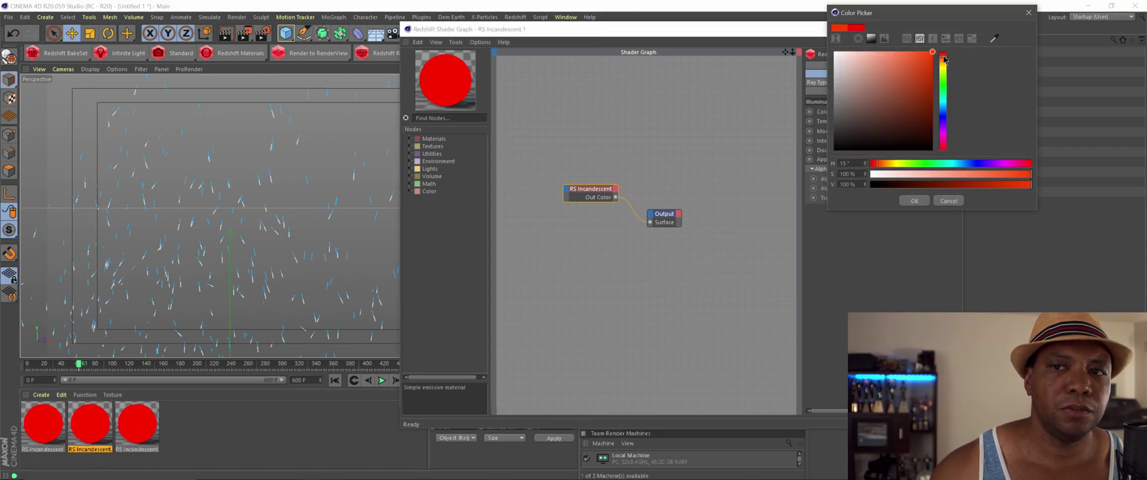
{"action": "left_click", "coordinate": [923, 203]}
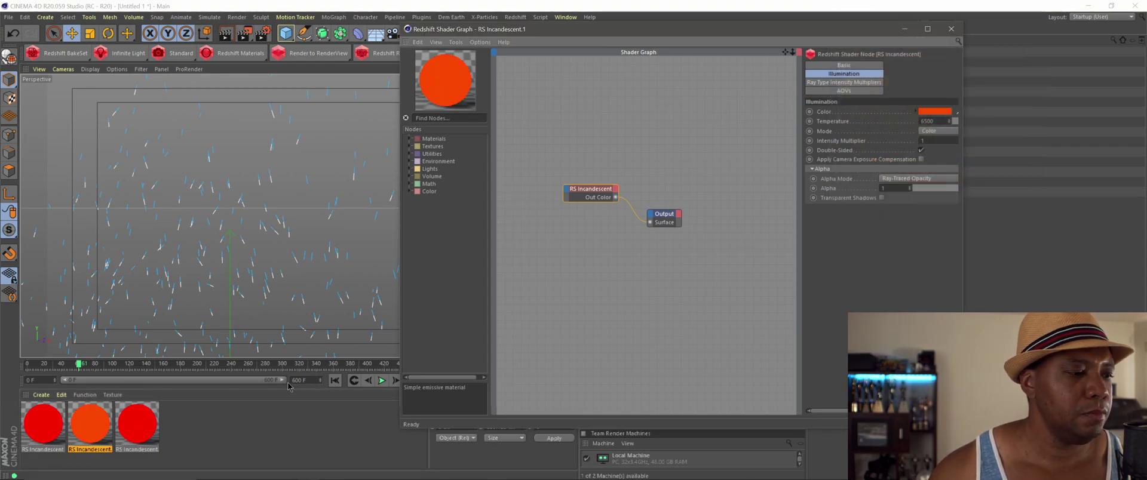
- Set the color of the second duplicated incandescent material to yellow-orange and close its shader graph
{"action": "left_click", "coordinate": [136, 424]}
{"action": "left_click_drag", "start_coordinate": [454, 29], "coordinate": [217, 31]}
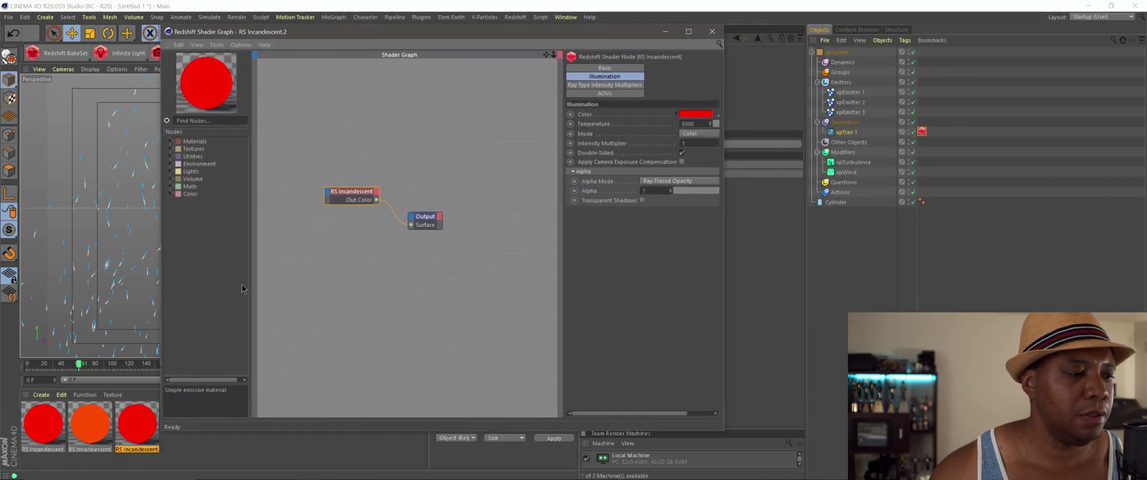
{"action": "left_click", "coordinate": [127, 432]}
{"action": "left_click", "coordinate": [696, 114]}
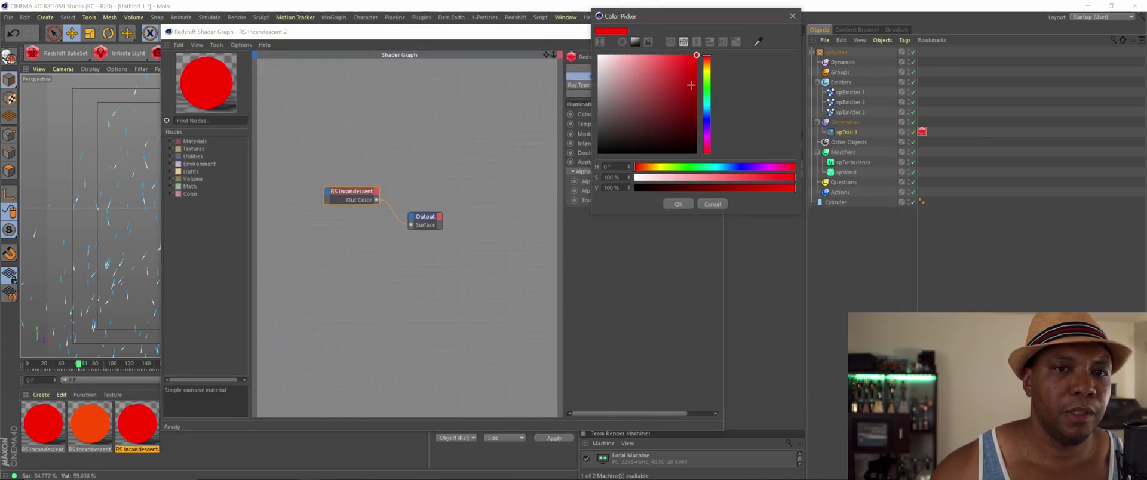
{"action": "left_click", "coordinate": [709, 67]}
{"action": "left_click_drag", "start_coordinate": [709, 67], "coordinate": [709, 66]}
{"action": "left_click", "coordinate": [679, 204]}
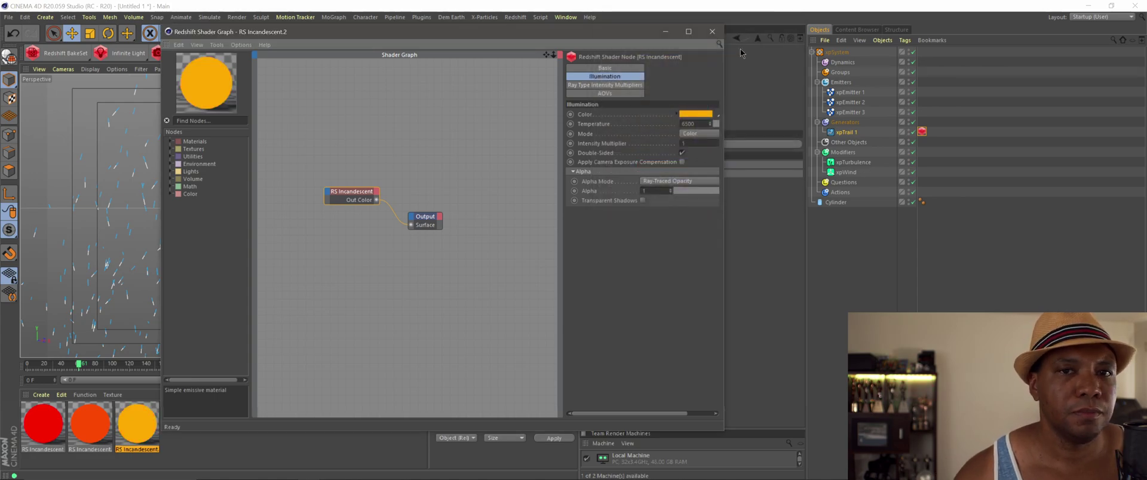
{"action": "left_click", "coordinate": [718, 32]}
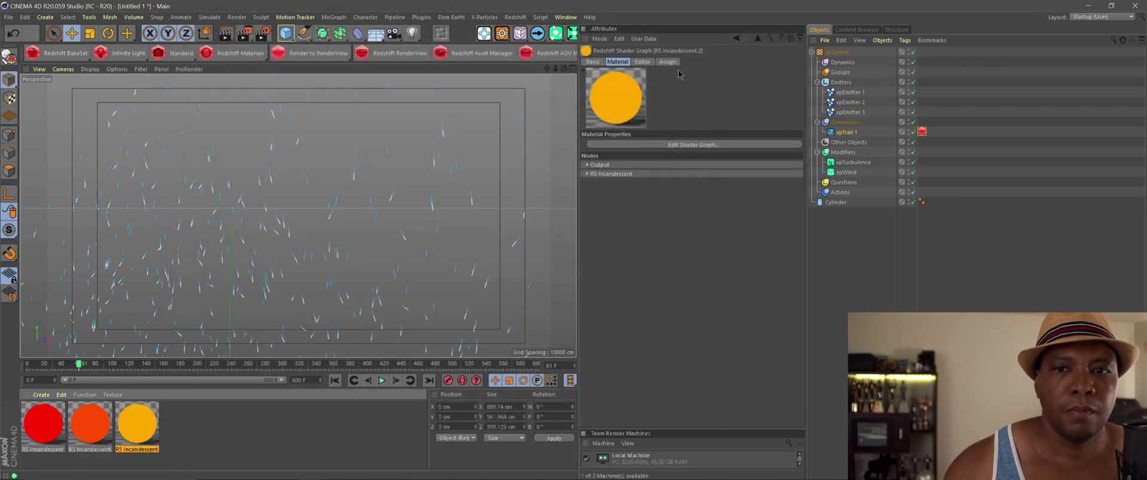
- Assign the red incandescent material to xpTrail 1 and check it in a Redshift RenderView render
{"action": "left_click", "coordinate": [44, 429]}
{"action": "left_click_drag", "start_coordinate": [534, 377], "coordinate": [850, 134]}
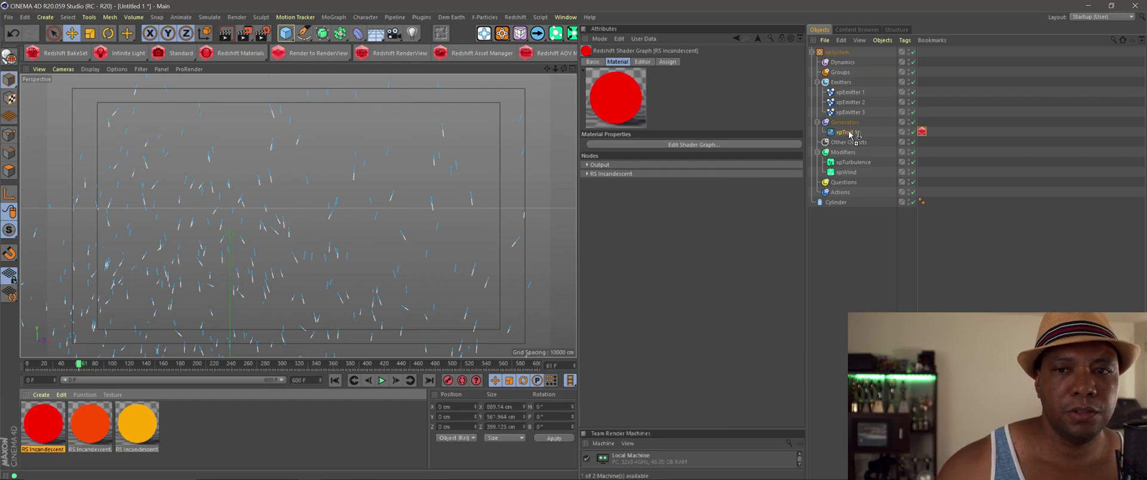
{"action": "left_click", "coordinate": [848, 134]}
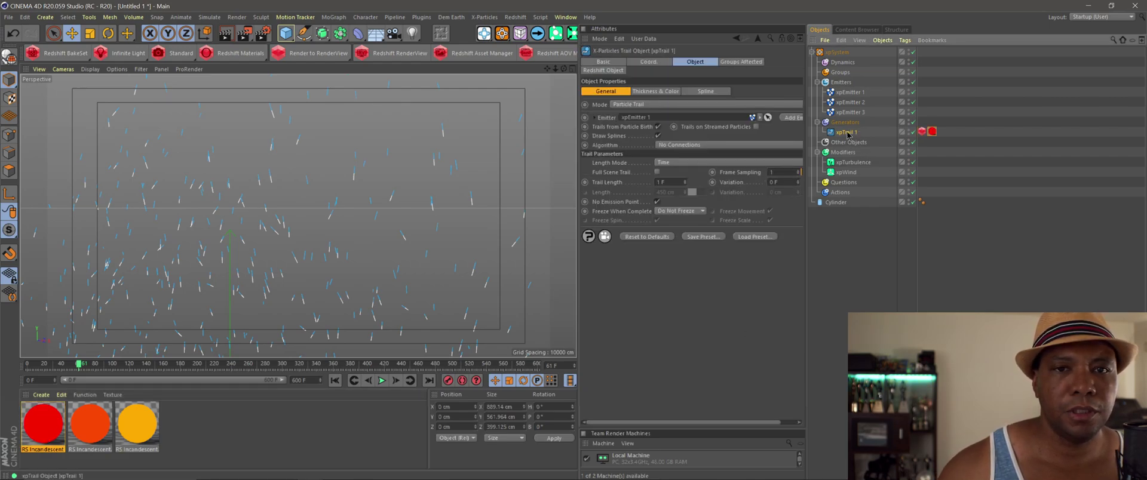
{"action": "left_click", "coordinate": [382, 53]}
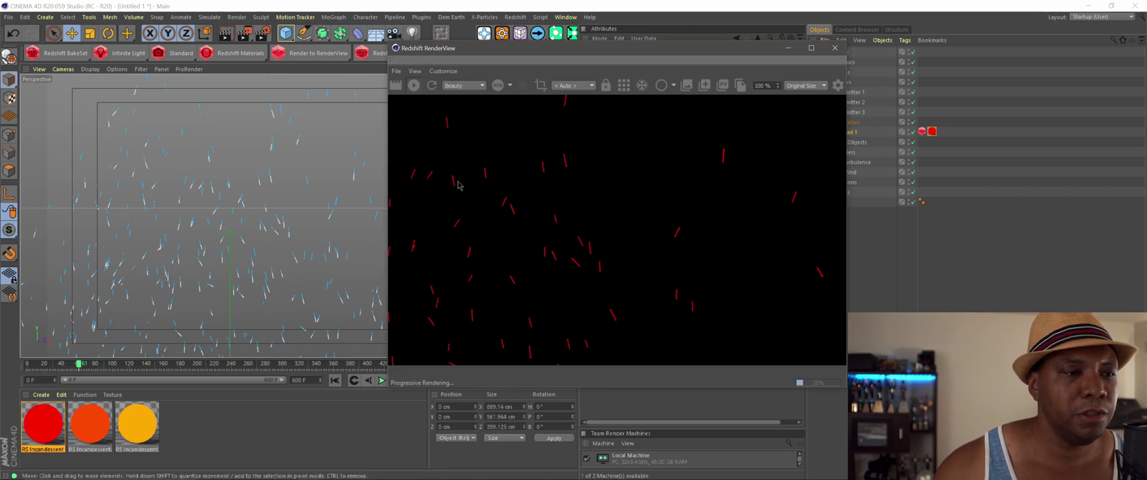
{"action": "left_click", "coordinate": [835, 47]}
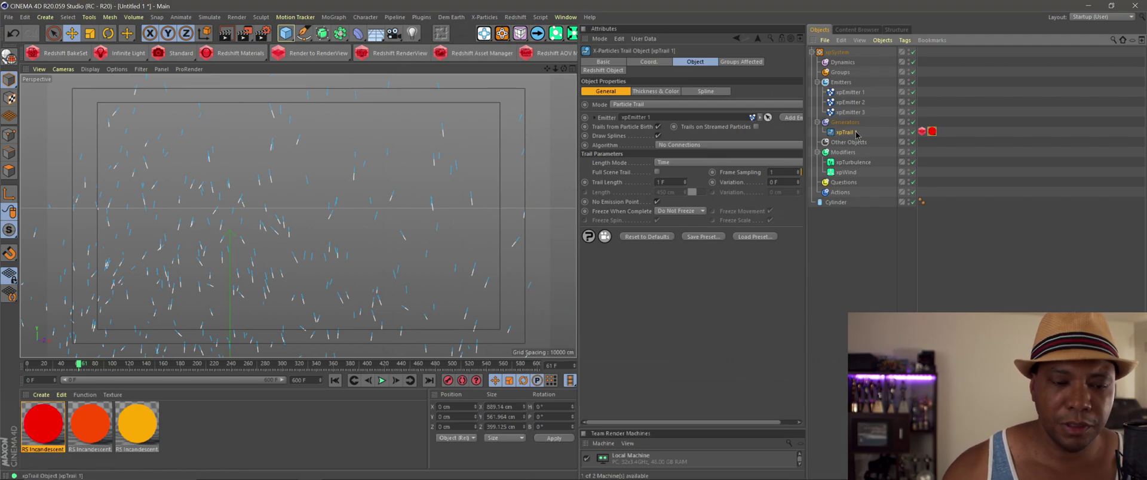
- Duplicate the xpTrail 1 object and name the copy xpTrail 2
{"action": "left_click_drag", "start_coordinate": [853, 139], "coordinate": [852, 141], "text": "ctrl"}
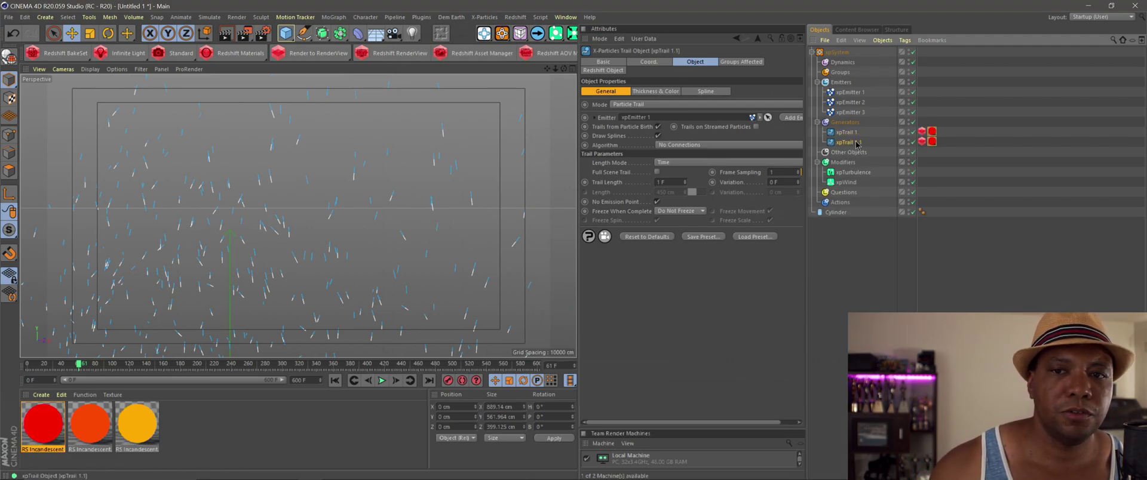
{"action": "type", "text": "2"}
{"action": "key", "text": "Return"}
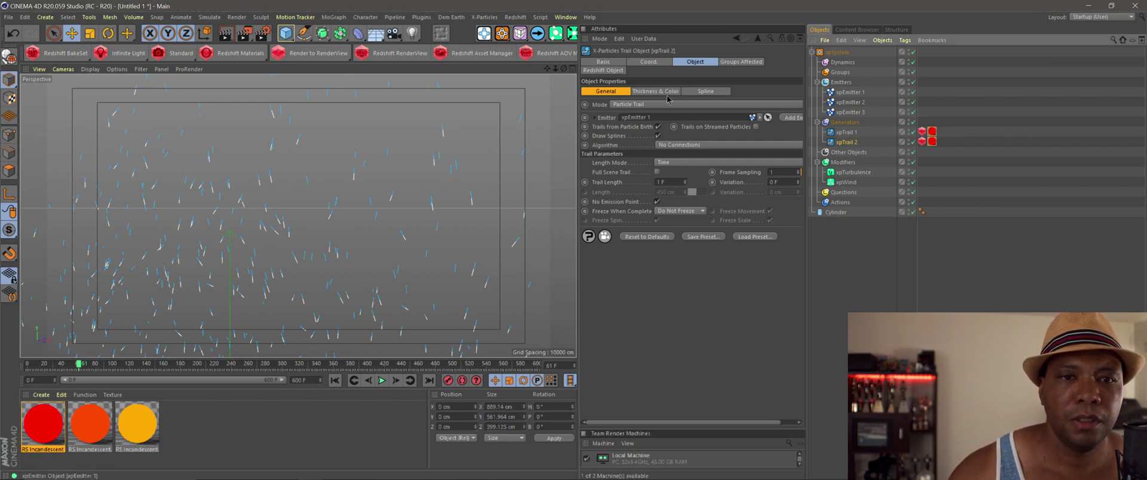
- Set xpEmitter 2 as the emitter of xpTrail 2 and replace its red material with the orange-red one
{"action": "left_click", "coordinate": [860, 104]}
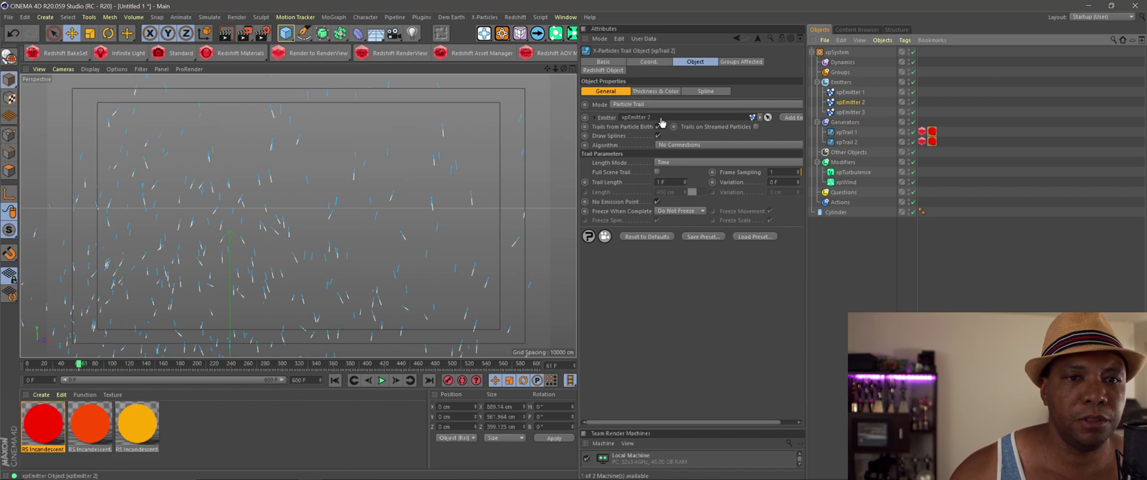
{"action": "left_click_drag", "start_coordinate": [979, 296], "coordinate": [932, 142]}
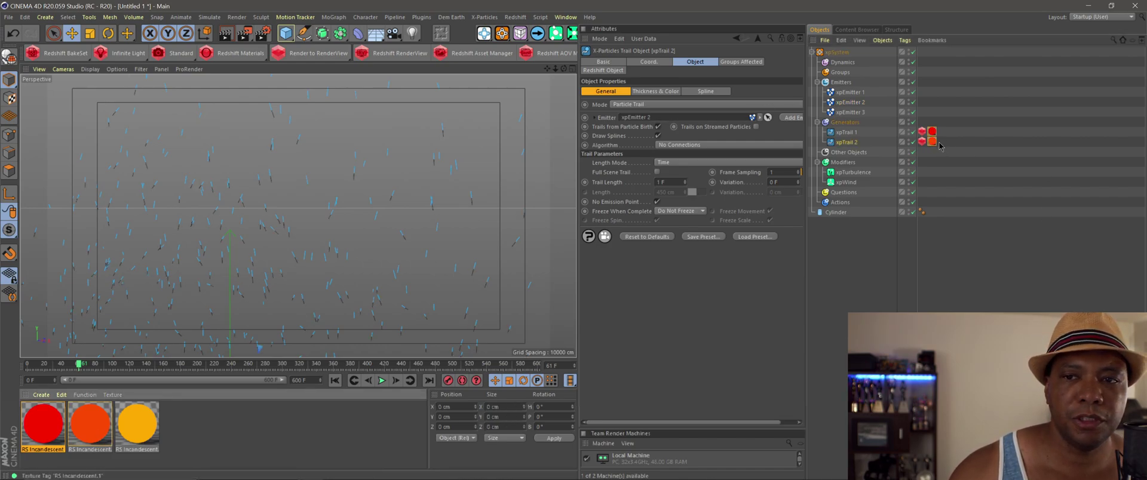
- Duplicate xpTrail 2 and rename the copy as xpTrail 3
{"action": "left_click_drag", "start_coordinate": [853, 150], "coordinate": [856, 156], "text": "ctrl"}
{"action": "double_click", "coordinate": [847, 153]}
{"action": "key", "text": "BackSpace"}
{"action": "type", "text": "3"}
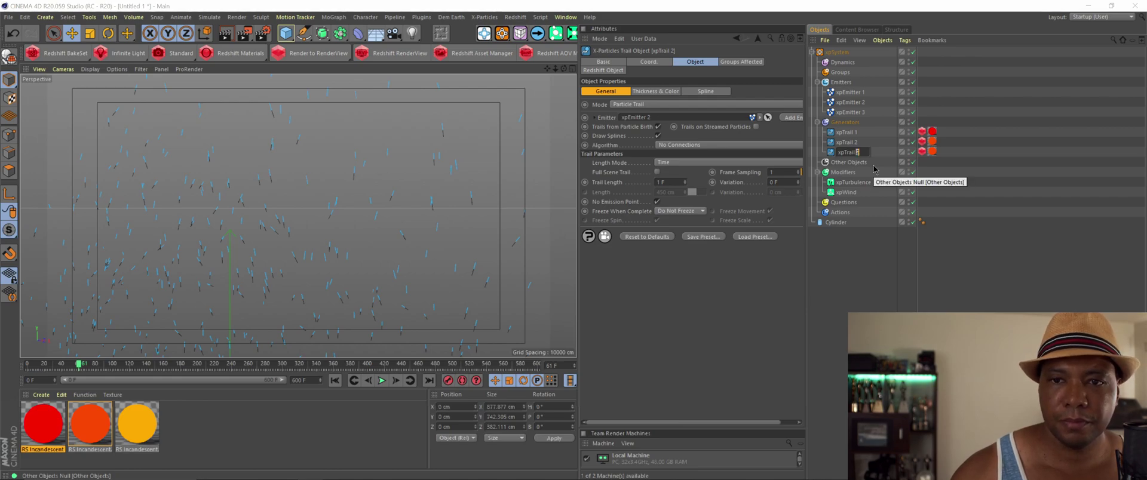
{"action": "key", "text": "Return"}
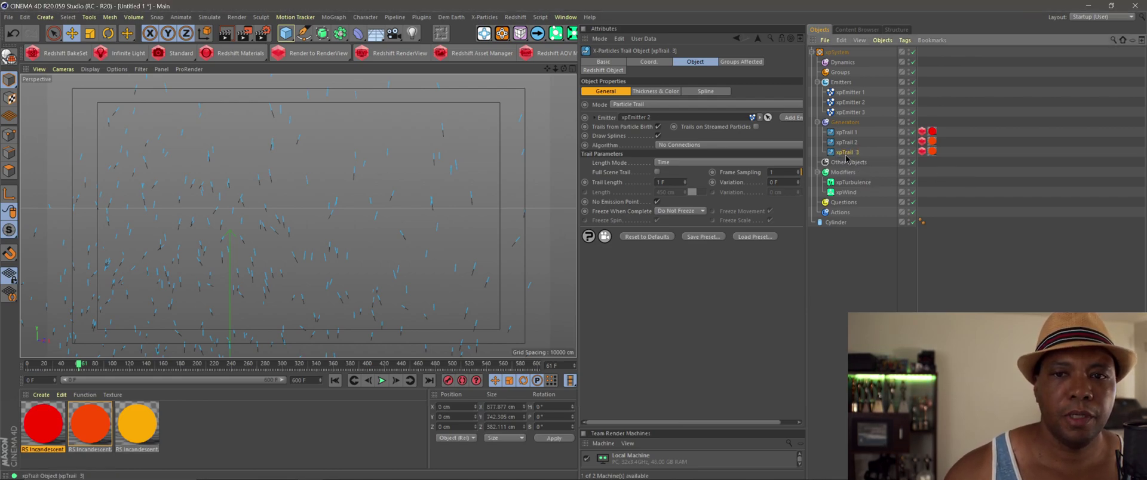
- Set xpEmitter 3 as the emitter of xpTrail 3 and replace its material with the yellow-orange one
{"action": "left_click_drag", "start_coordinate": [852, 112], "coordinate": [839, 113]}
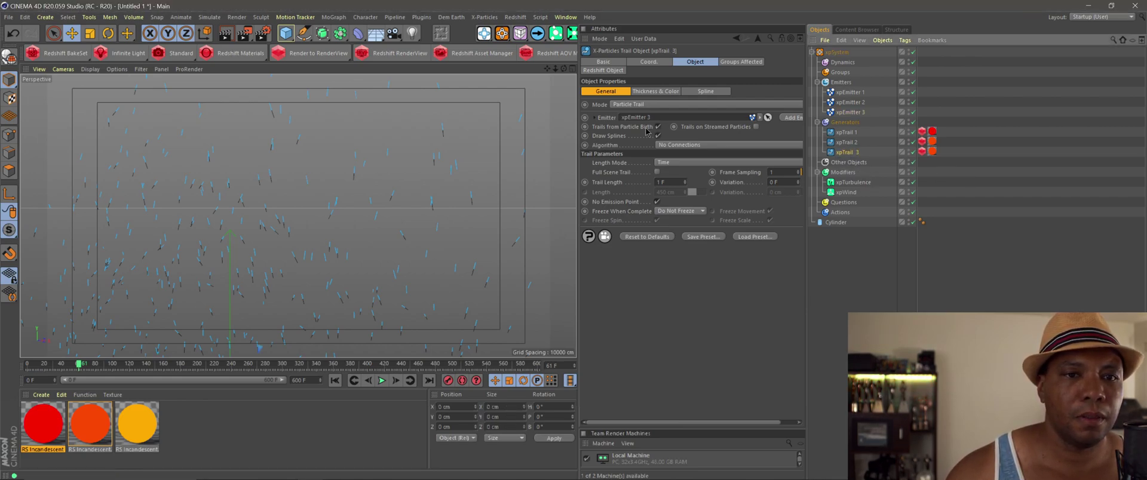
{"action": "left_click_drag", "start_coordinate": [916, 167], "coordinate": [933, 151]}
- Replay the simulation from the first frame to about frame 117 and render the colored trails in Redshift RenderView
{"action": "left_click", "coordinate": [334, 381]}
{"action": "left_click", "coordinate": [381, 380]}
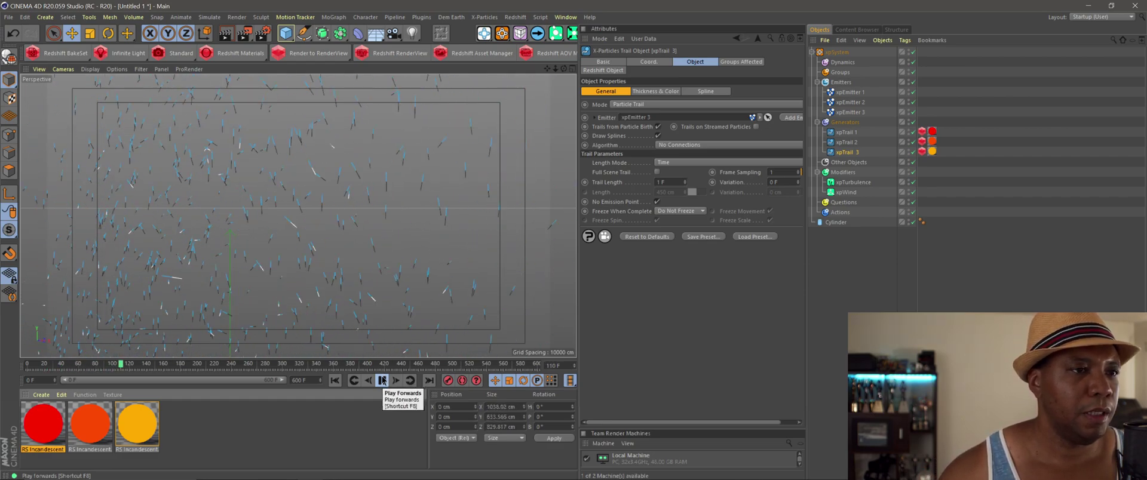
{"action": "left_click", "coordinate": [381, 380]}
{"action": "left_click", "coordinate": [393, 53]}
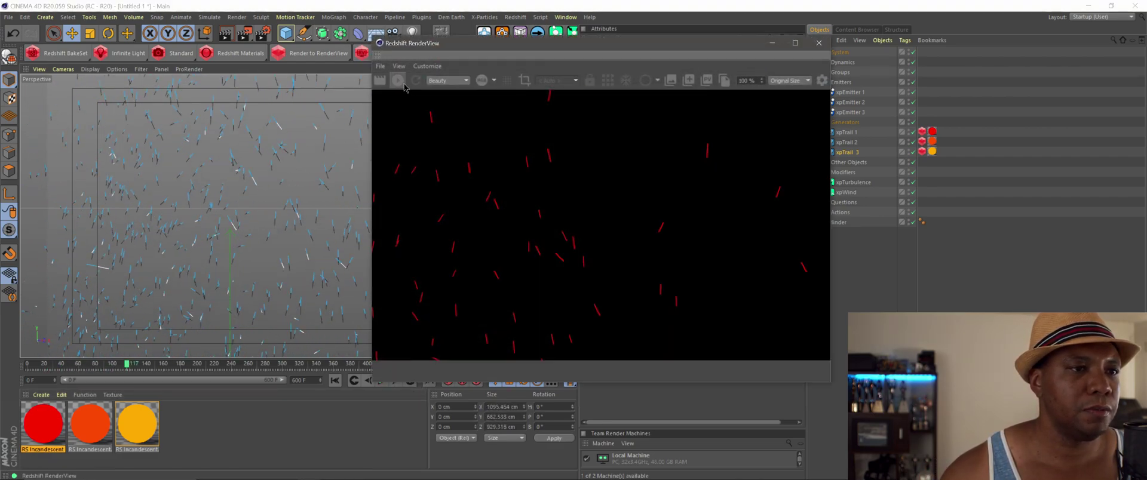
{"action": "left_click_drag", "start_coordinate": [536, 50], "coordinate": [414, 47]}
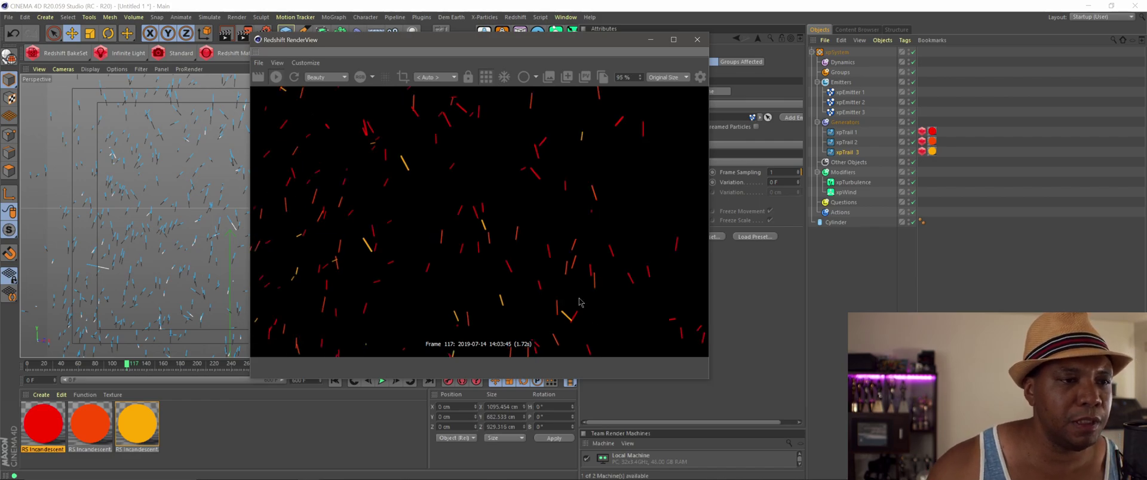
- Set the RenderView zoom to 50% and resize its window to fit the whole rendered frame
{"action": "scroll", "coordinate": [567, 290], "scroll_direction": "down", "scroll_amount": 4}
{"action": "scroll", "coordinate": [568, 286], "scroll_direction": "down", "scroll_amount": 1}
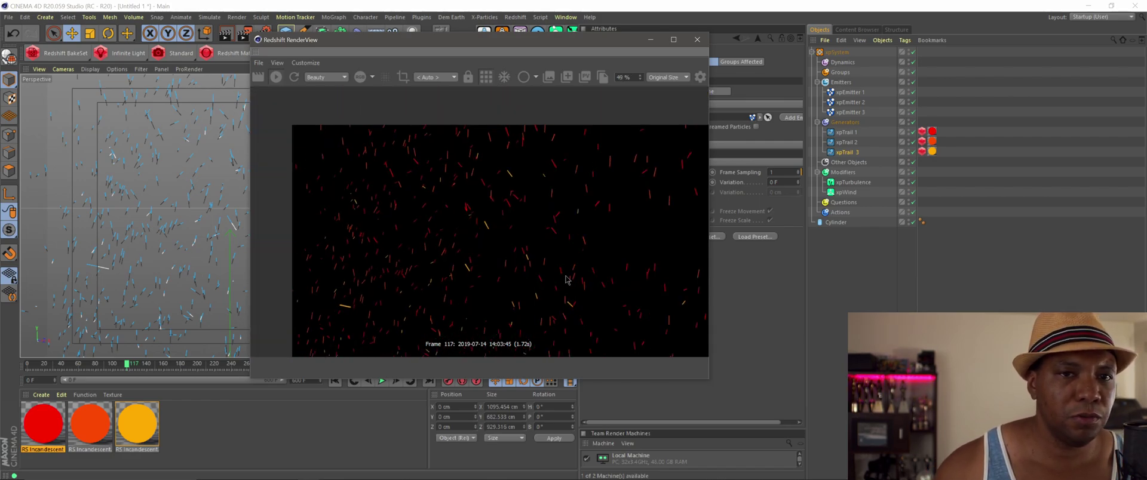
{"action": "left_click", "coordinate": [639, 78]}
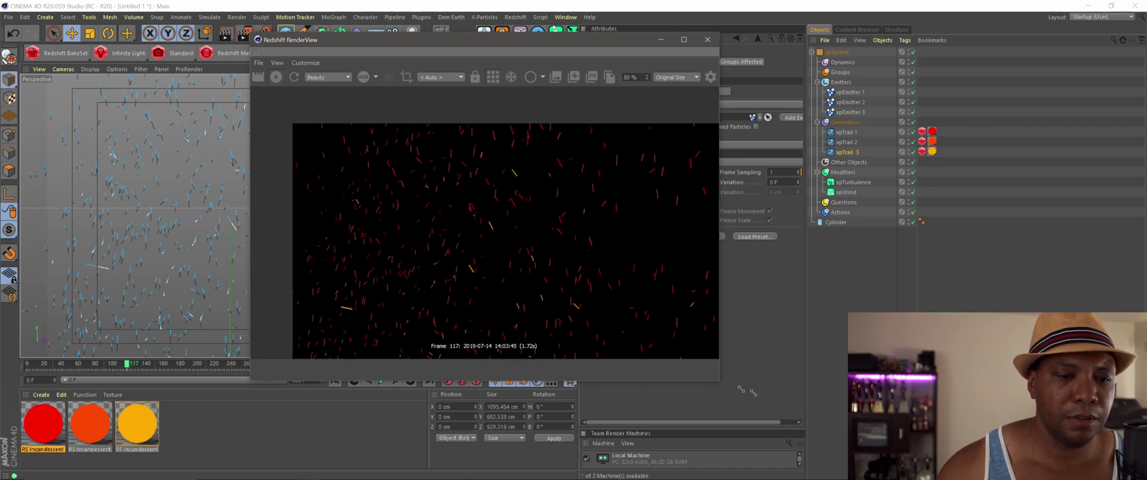
{"action": "left_click_drag", "start_coordinate": [709, 380], "coordinate": [979, 471]}
{"action": "left_click", "coordinate": [935, 77]}
{"action": "left_click", "coordinate": [940, 89]}
{"action": "left_click", "coordinate": [902, 77]}
{"action": "left_click", "coordinate": [900, 82]}
{"action": "left_click", "coordinate": [892, 78]}
{"action": "type", "text": "50"}
{"action": "key", "text": "Return"}
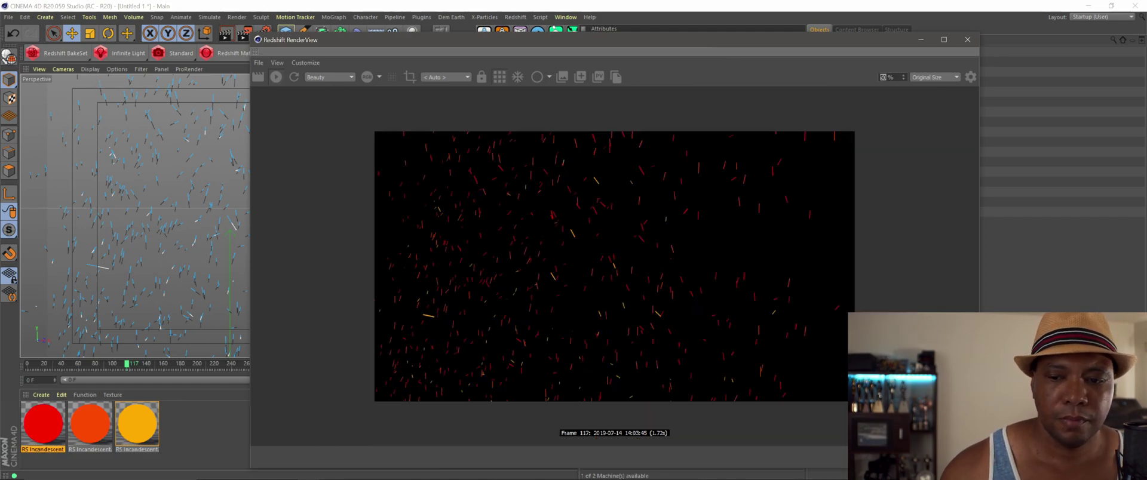
{"action": "left_click_drag", "start_coordinate": [978, 469], "coordinate": [739, 392]}
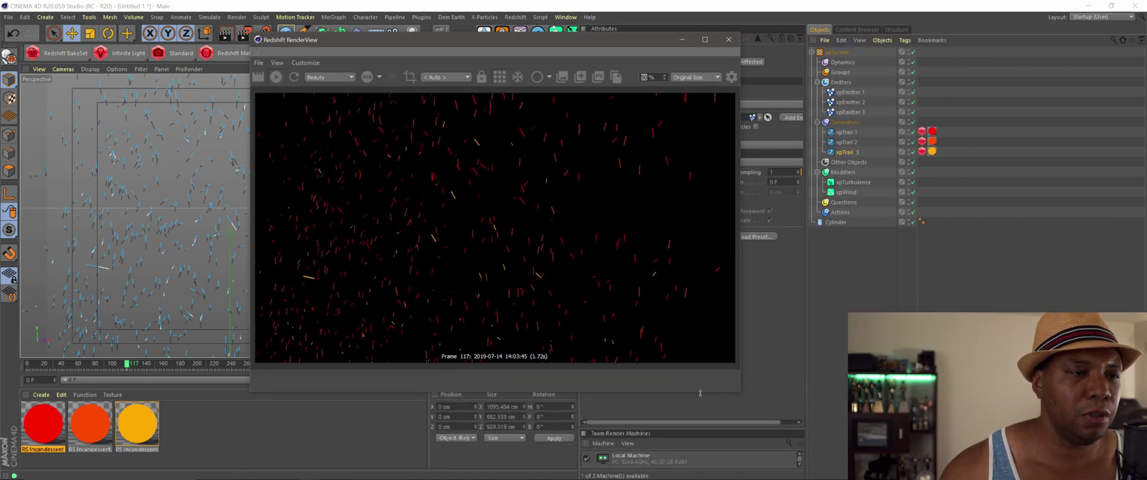
- Close the render view and switch the viewport to the four-view layout
{"action": "left_click", "coordinate": [737, 43]}
{"action": "middle_click", "coordinate": [374, 189]}
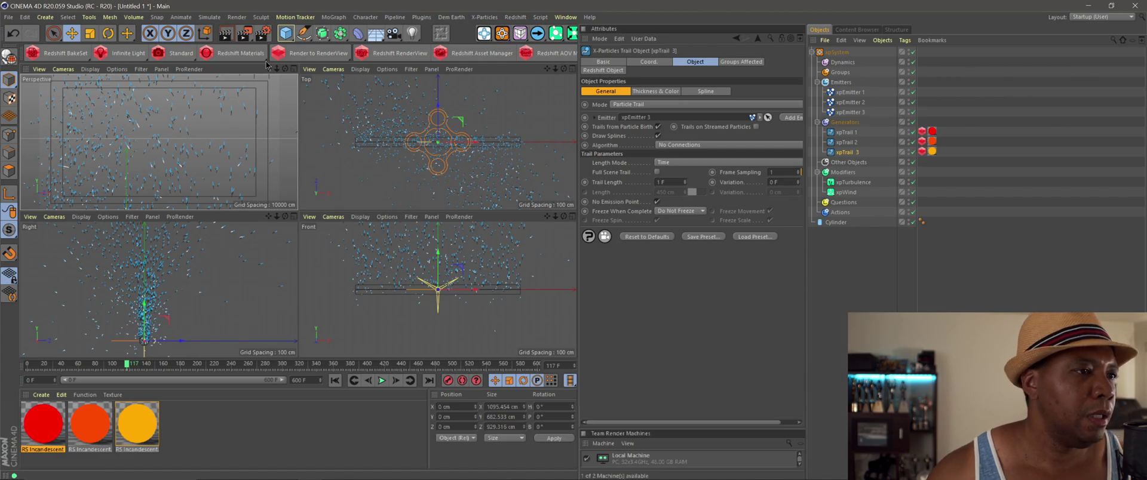
- Configure the render output to save as 16 Bit/Channel PNG with an alpha channel
{"action": "key", "text": "ctrl+b"}
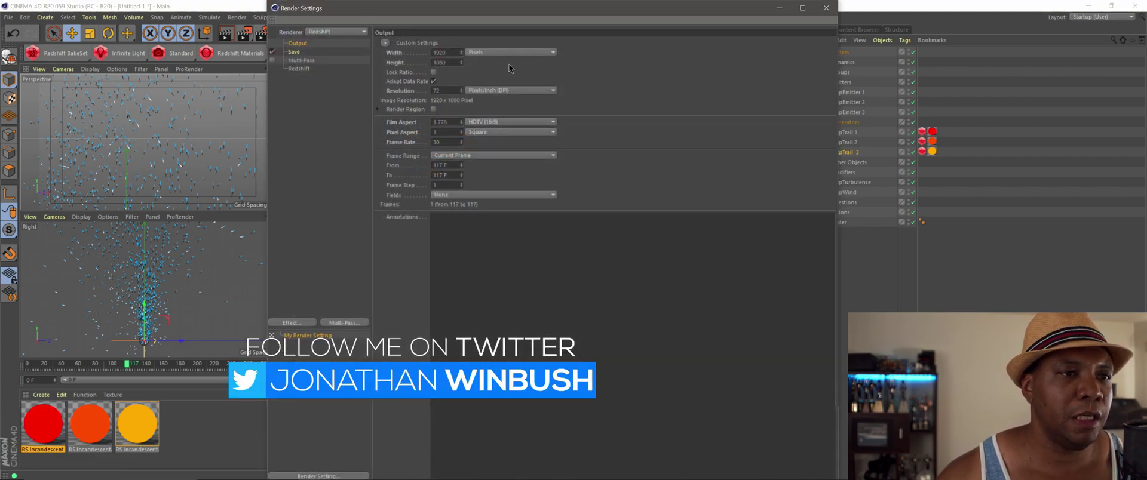
{"action": "left_click", "coordinate": [294, 52]}
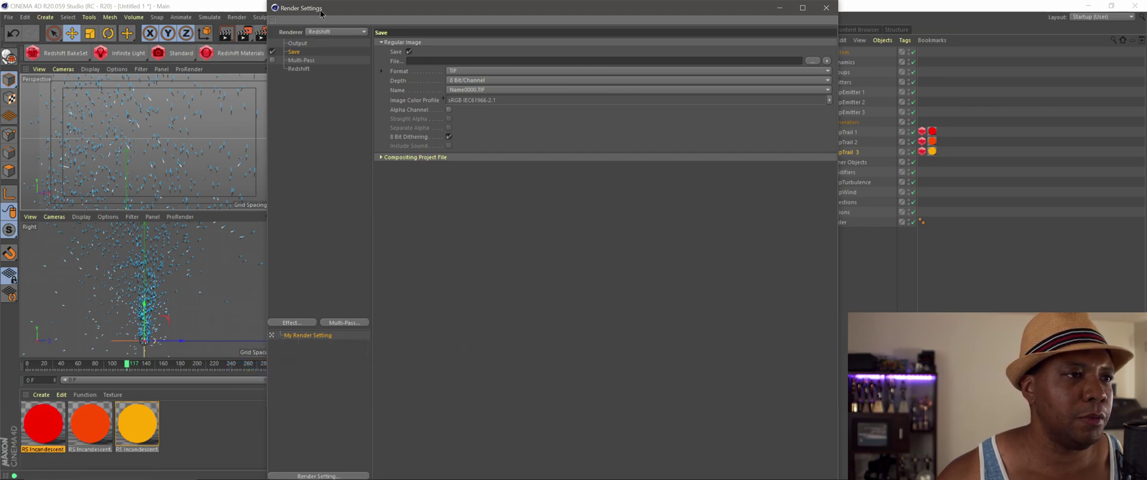
{"action": "left_click_drag", "start_coordinate": [311, 8], "coordinate": [326, 13]}
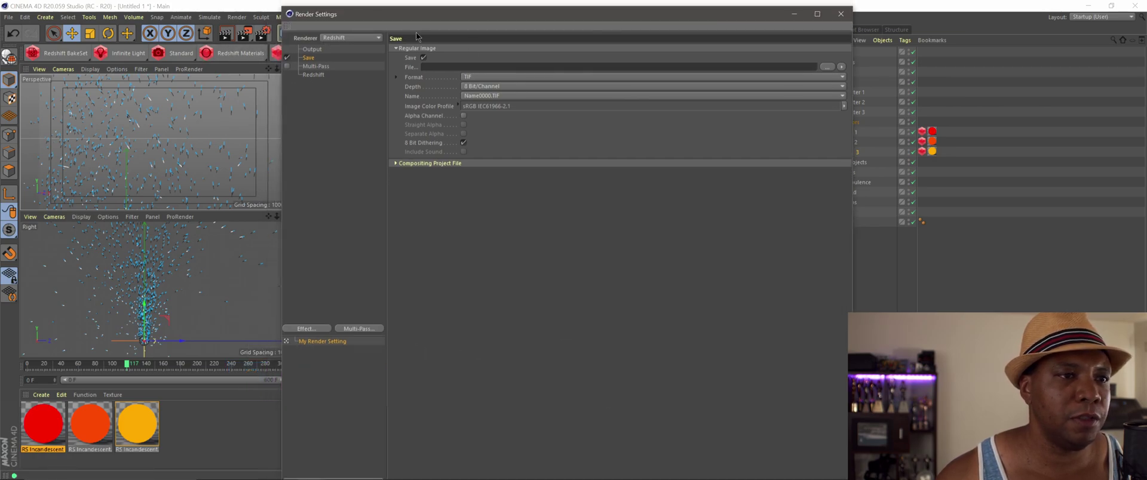
{"action": "left_click", "coordinate": [481, 78]}
{"action": "left_click", "coordinate": [481, 177]}
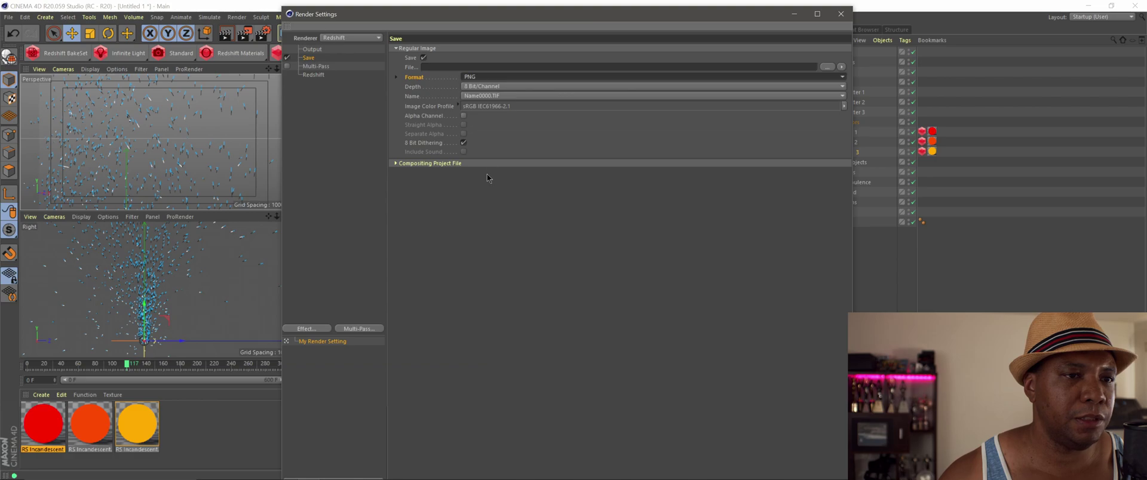
{"action": "left_click", "coordinate": [478, 87]}
{"action": "left_click", "coordinate": [527, 107]}
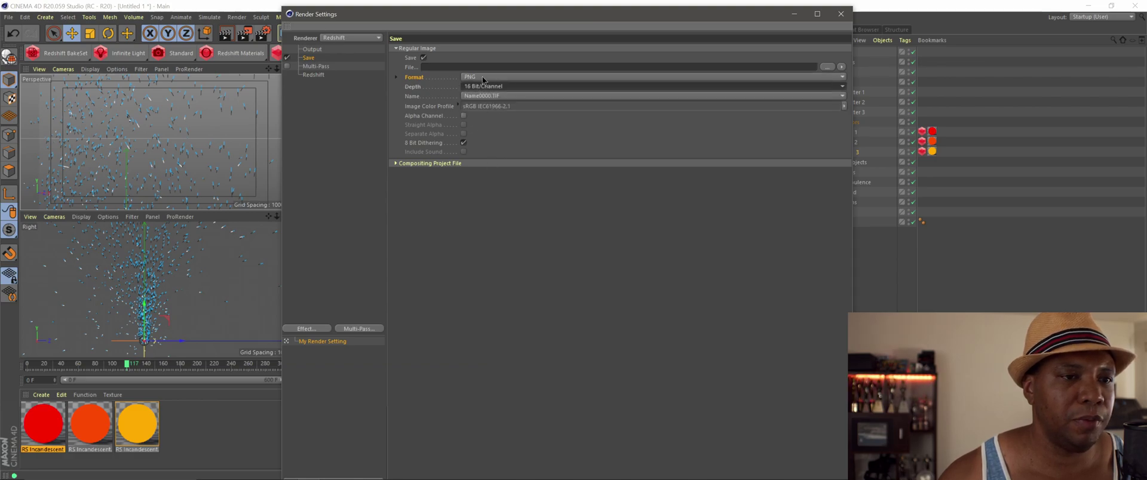
{"action": "left_click", "coordinate": [463, 116]}
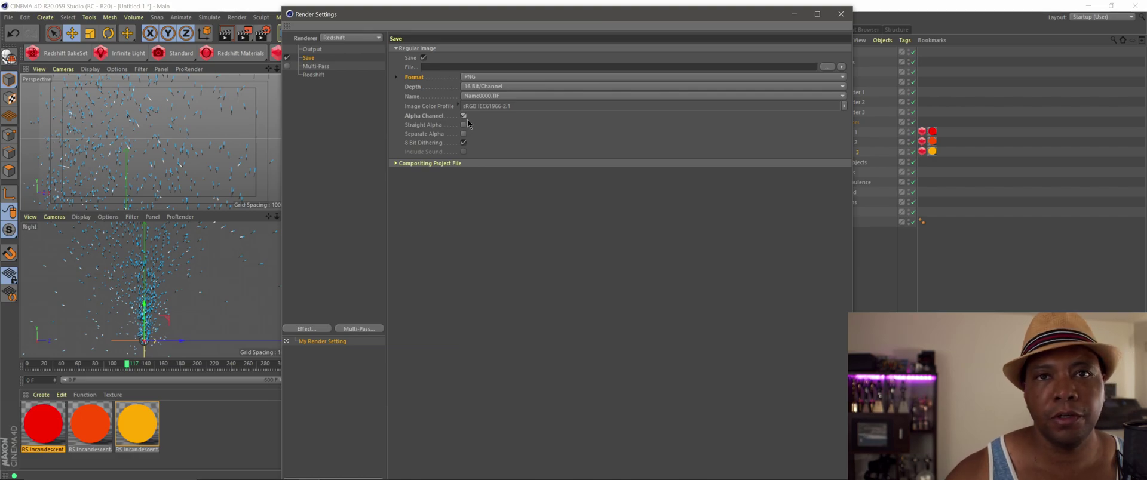
- Enable saving a relative After Effects compositing project file with timeline markers and 3D data, and close the render settings
{"action": "left_click", "coordinate": [397, 163]}
{"action": "left_click", "coordinate": [471, 173]}
{"action": "left_click", "coordinate": [470, 191]}
{"action": "left_click", "coordinate": [471, 201]}
{"action": "left_click", "coordinate": [471, 209]}
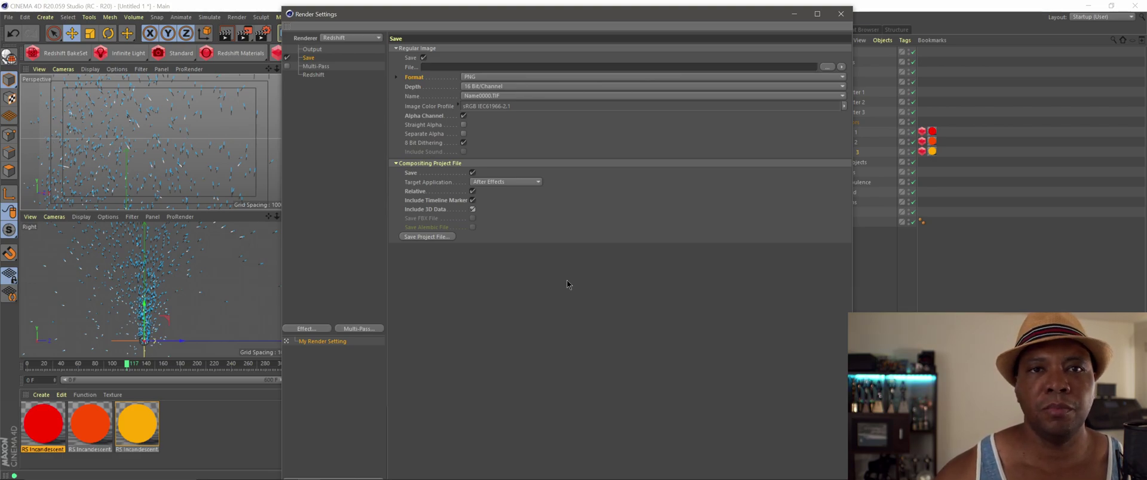
{"action": "left_click", "coordinate": [841, 13]}
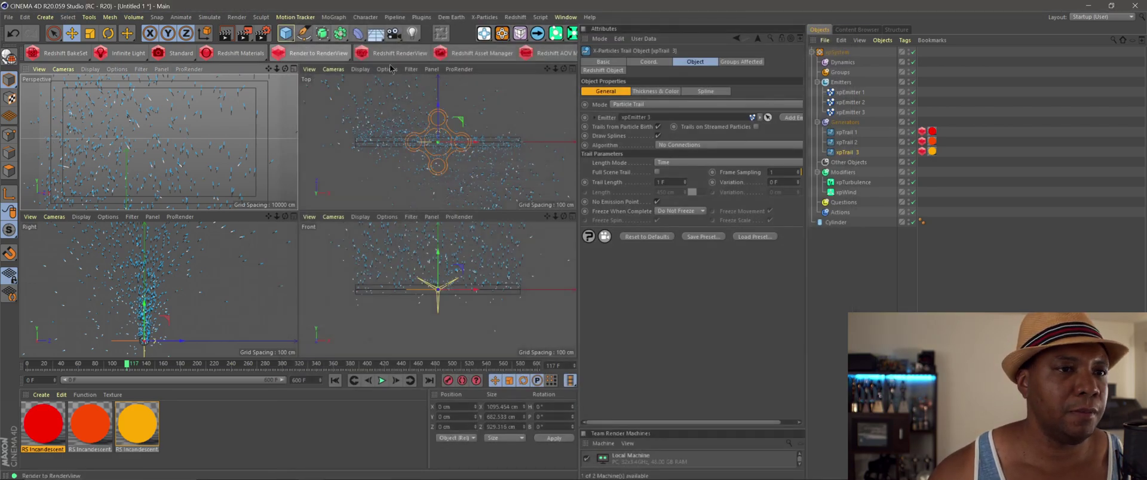
- Review the available render passes in the Redshift AOV Manager without adding any
{"action": "left_click", "coordinate": [566, 63]}
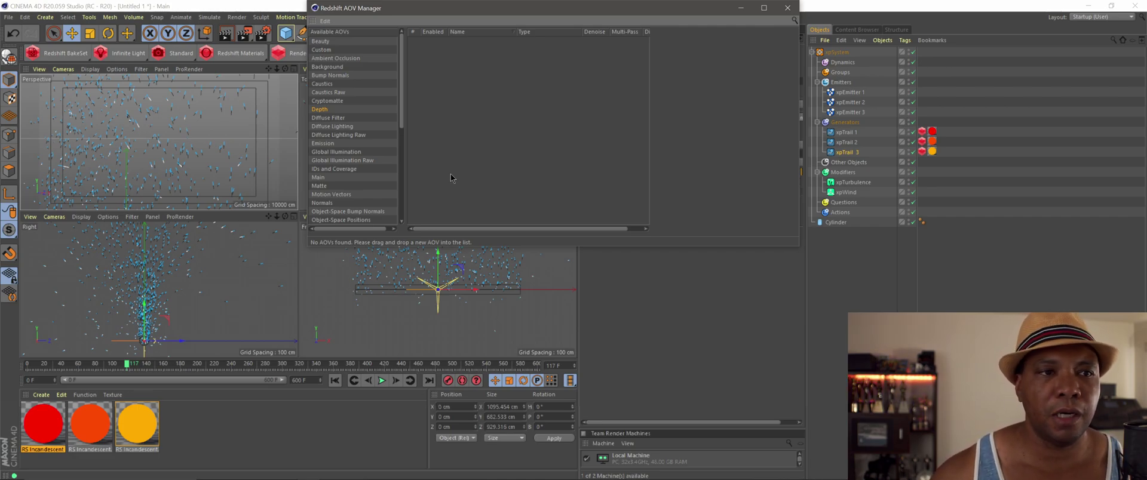
{"action": "left_click", "coordinate": [789, 8]}
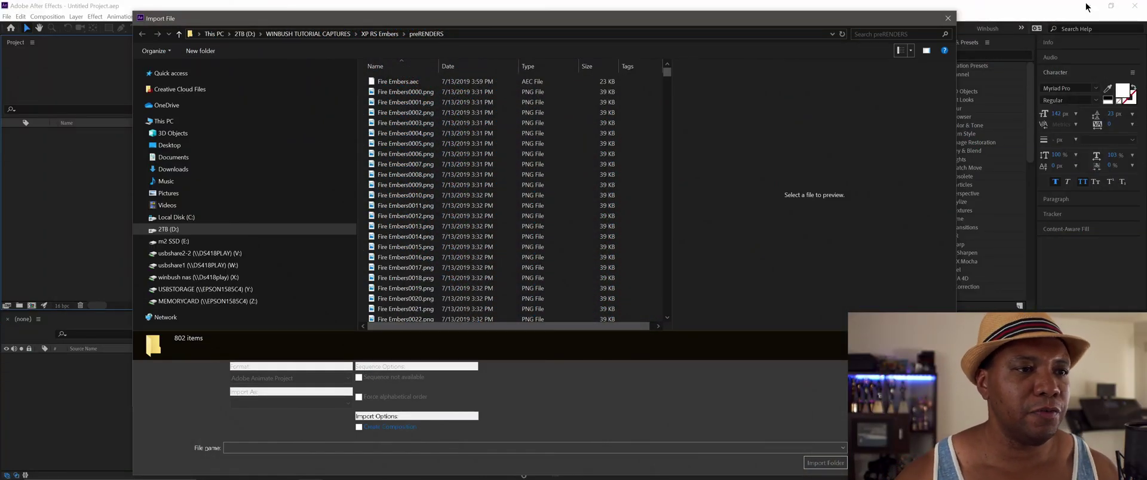
- Switch to After Effects and import the Fire Embers.aec composition file from the preRENDERS folder
{"action": "left_click", "coordinate": [398, 81]}
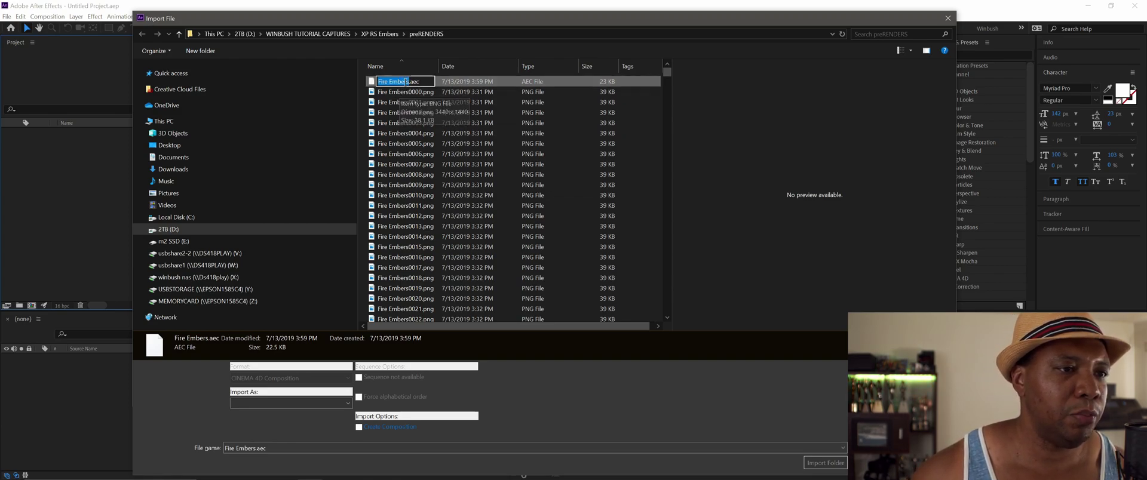
{"action": "left_click", "coordinate": [426, 91]}
{"action": "left_click", "coordinate": [424, 82]}
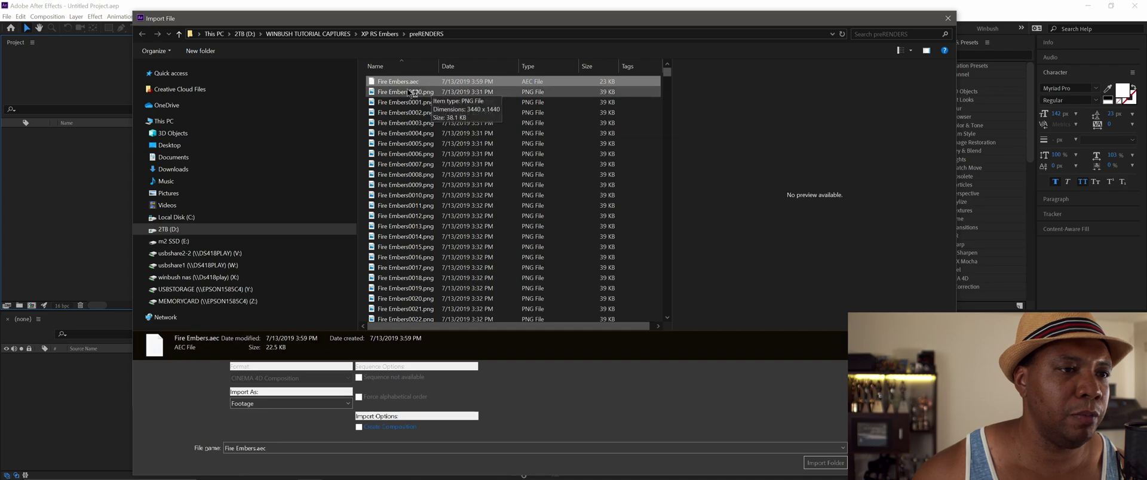
{"action": "left_click", "coordinate": [825, 463]}
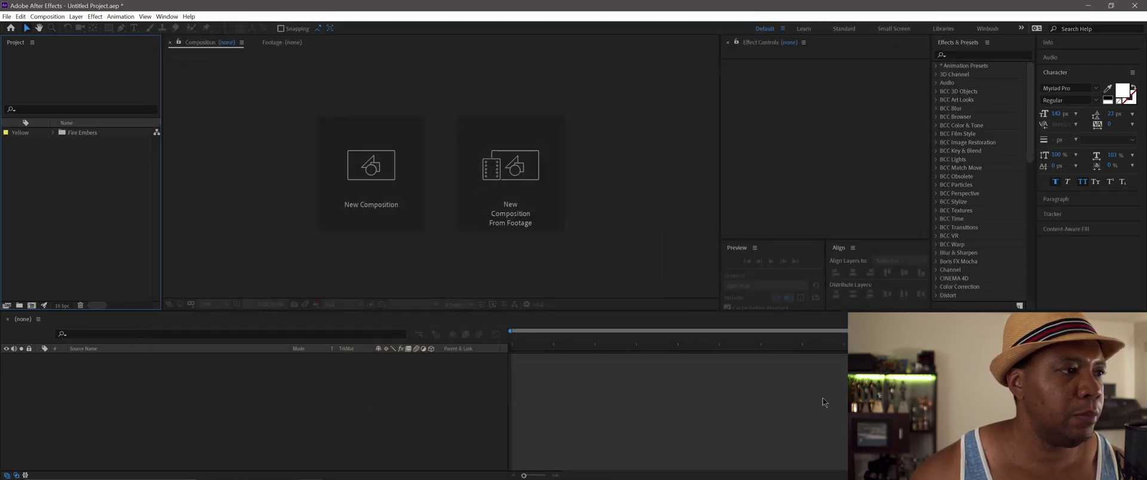
- Expand the imported Fire Embers folder, widen the project area, and open the Fire Embers composition
{"action": "left_click", "coordinate": [53, 133]}
{"action": "left_click_drag", "start_coordinate": [161, 160], "coordinate": [209, 156]}
{"action": "left_click", "coordinate": [133, 144]}
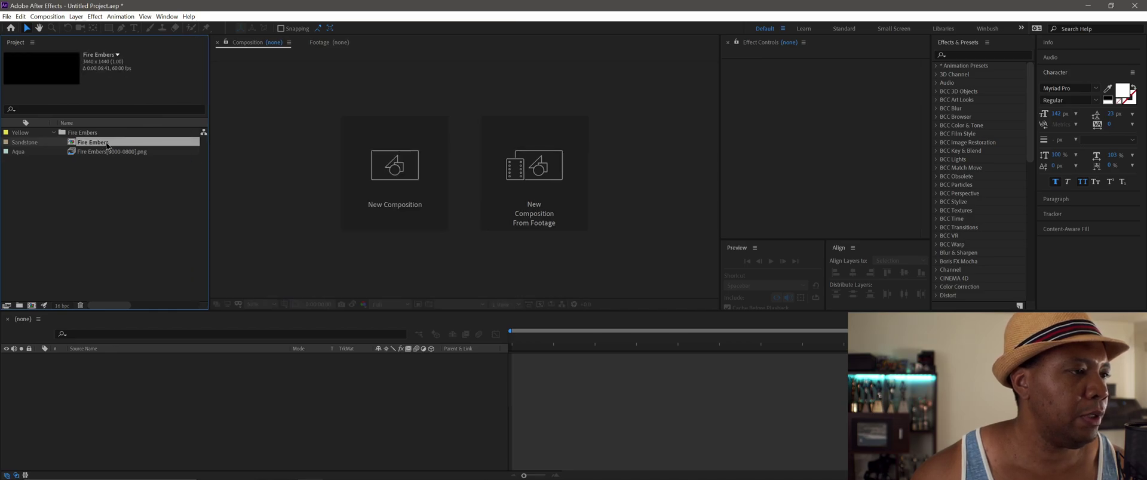
{"action": "left_click", "coordinate": [106, 152]}
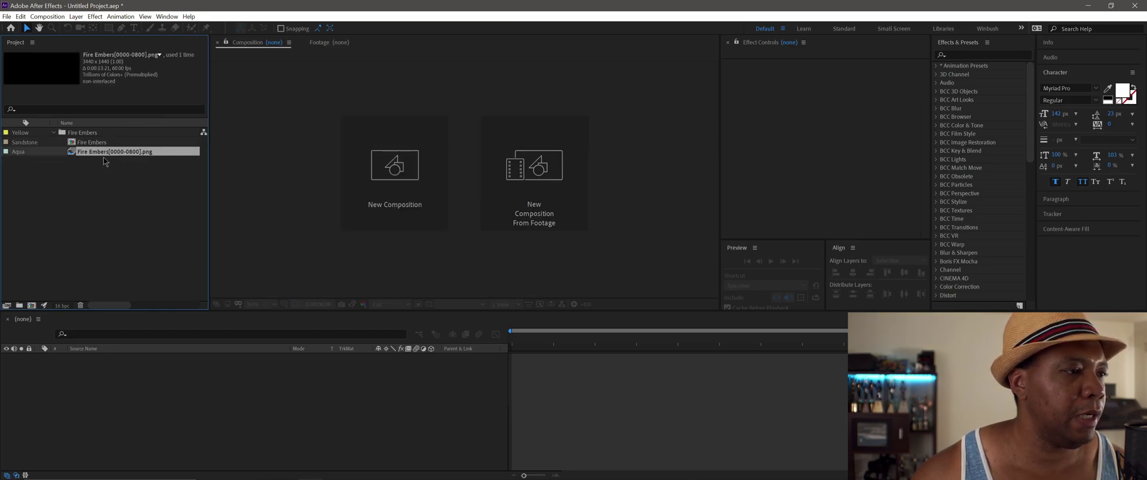
{"action": "double_click", "coordinate": [99, 144]}
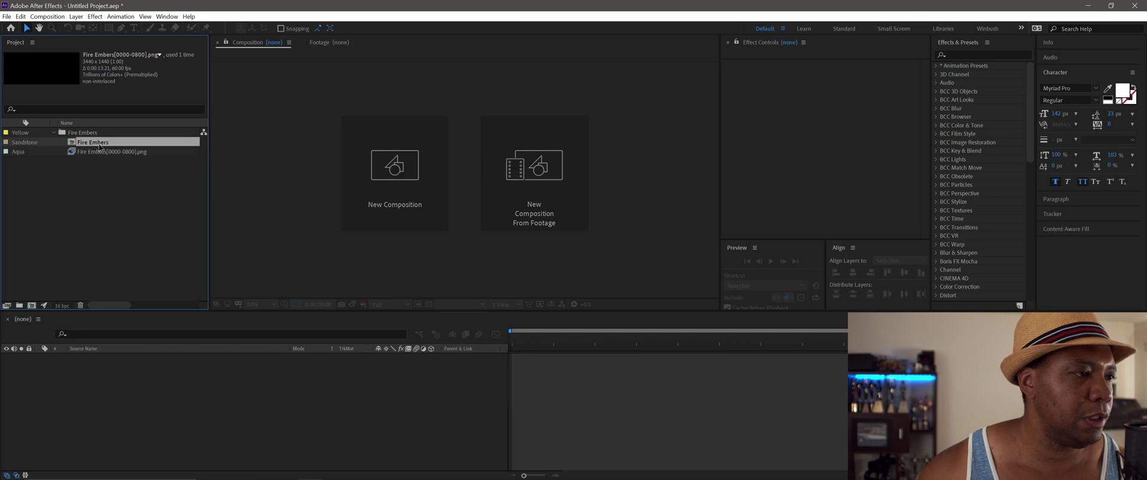
- Scrub through the Fire Embers composition to 0:00:02:47 and examine the rendered ember strands at 50% magnification
{"action": "left_click_drag", "start_coordinate": [530, 339], "coordinate": [759, 347]}
{"action": "scroll", "coordinate": [452, 229], "scroll_direction": "down", "scroll_amount": 2}
{"action": "scroll", "coordinate": [452, 229], "scroll_direction": "up", "scroll_amount": 1}
{"action": "scroll", "coordinate": [452, 229], "scroll_direction": "down", "scroll_amount": 1}
{"action": "left_click", "coordinate": [102, 152]}
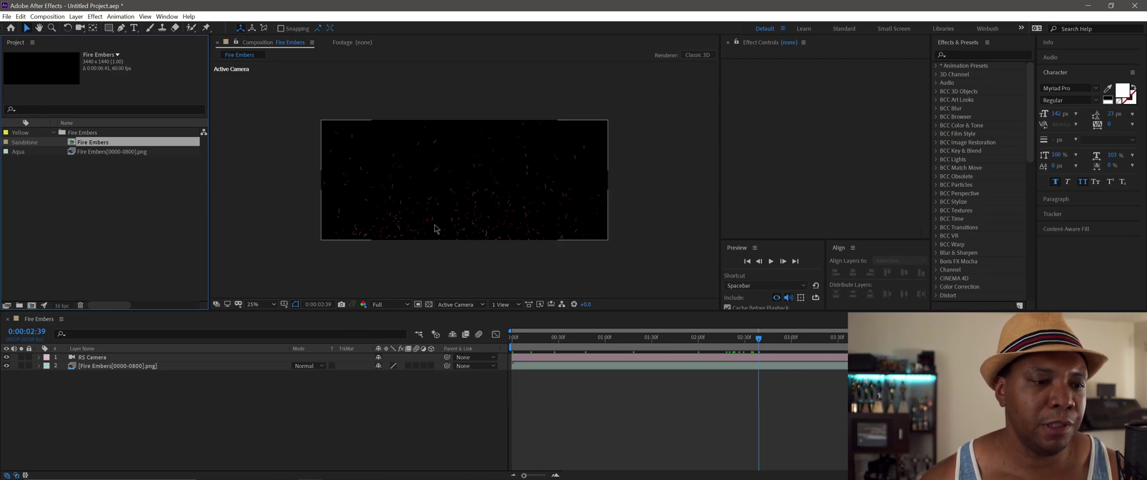
{"action": "scroll", "coordinate": [416, 232], "scroll_direction": "up", "scroll_amount": 2}
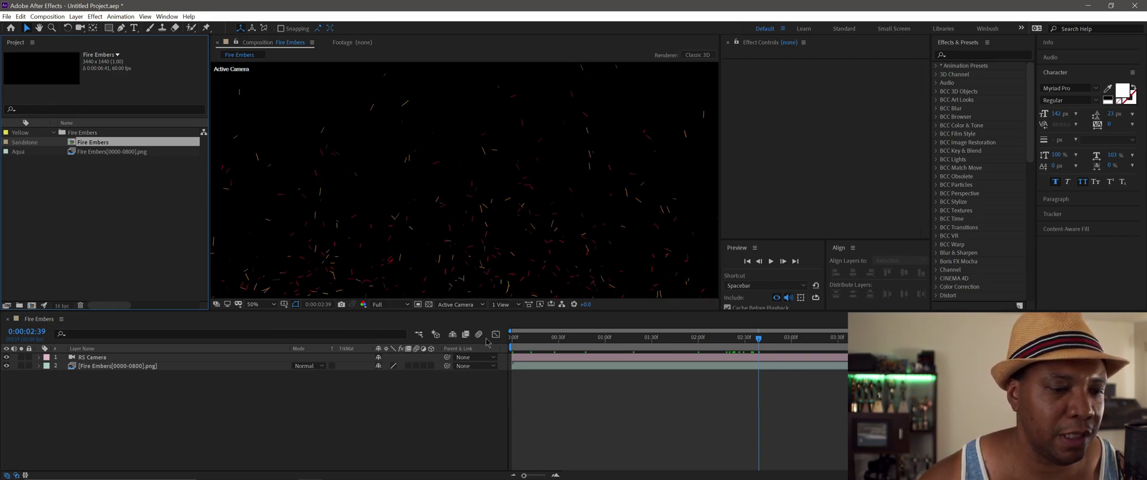
{"action": "left_click_drag", "start_coordinate": [283, 347], "coordinate": [169, 345]}
{"action": "left_click_drag", "start_coordinate": [459, 342], "coordinate": [706, 341]}
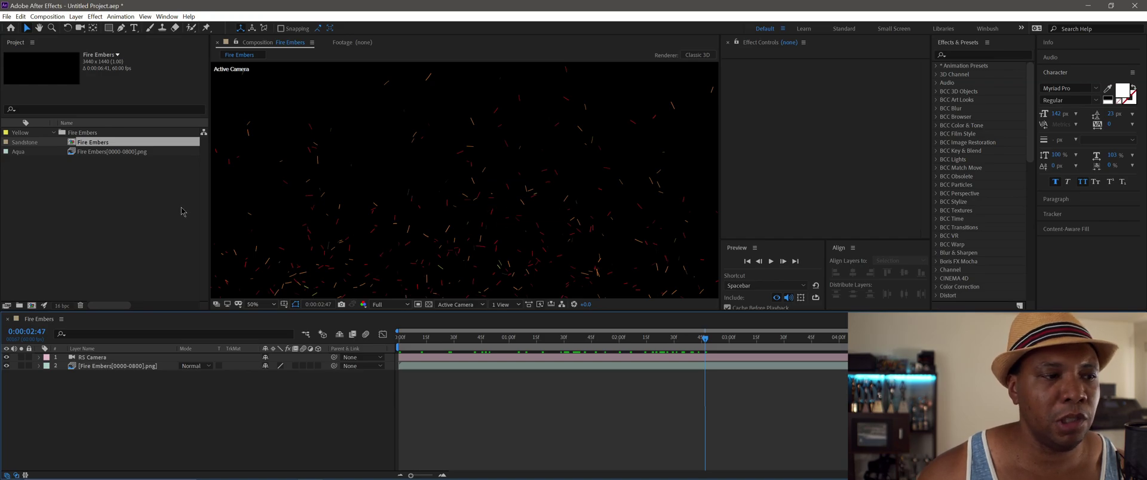
{"action": "left_click_drag", "start_coordinate": [210, 208], "coordinate": [139, 208]}
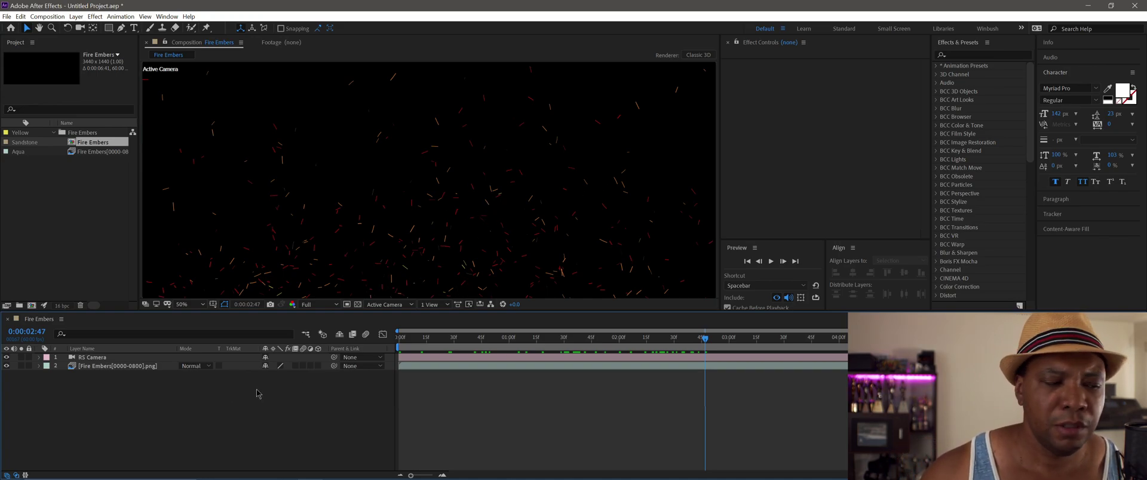
- Enlarge the composition view and apply the Colorama effect to the Fire Embers[0000-0800].png layer
{"action": "left_click", "coordinate": [119, 366]}
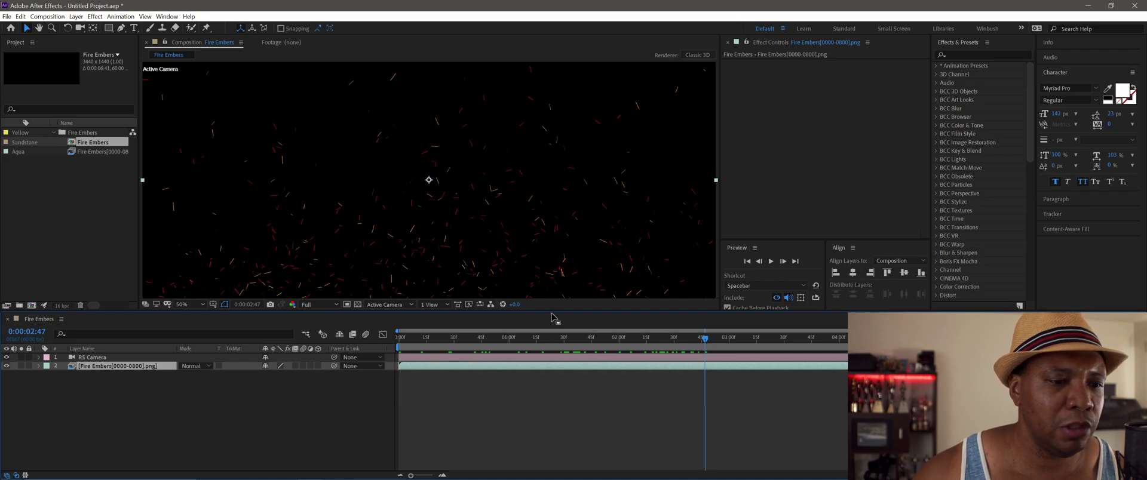
{"action": "left_click_drag", "start_coordinate": [547, 312], "coordinate": [547, 335]}
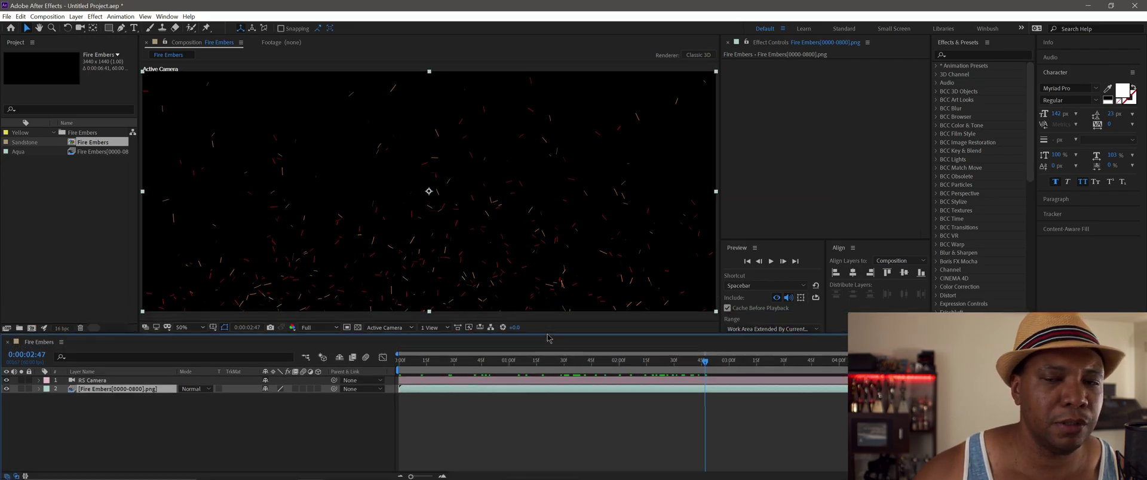
{"action": "left_click", "coordinate": [979, 50]}
{"action": "left_click", "coordinate": [968, 53]}
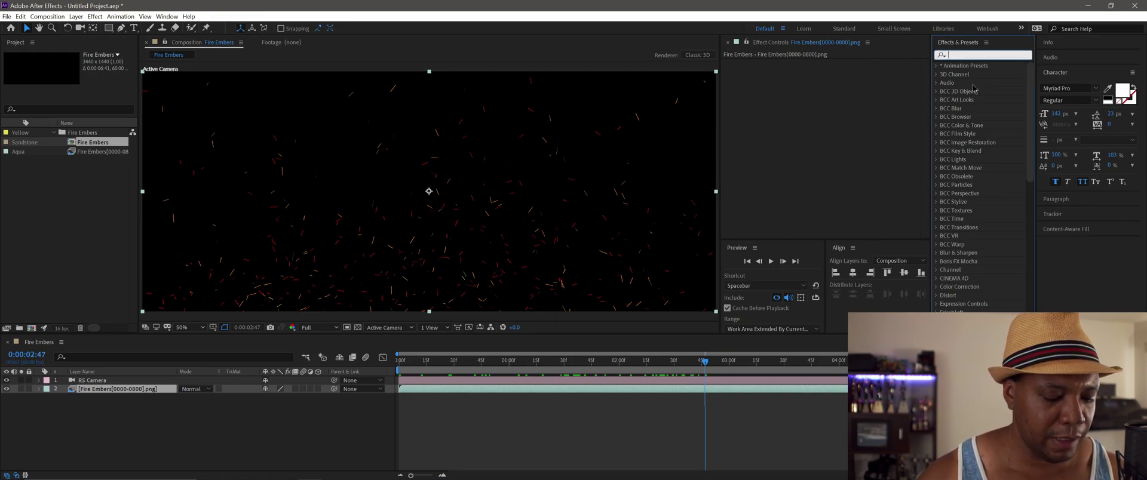
{"action": "type", "text": "colora"}
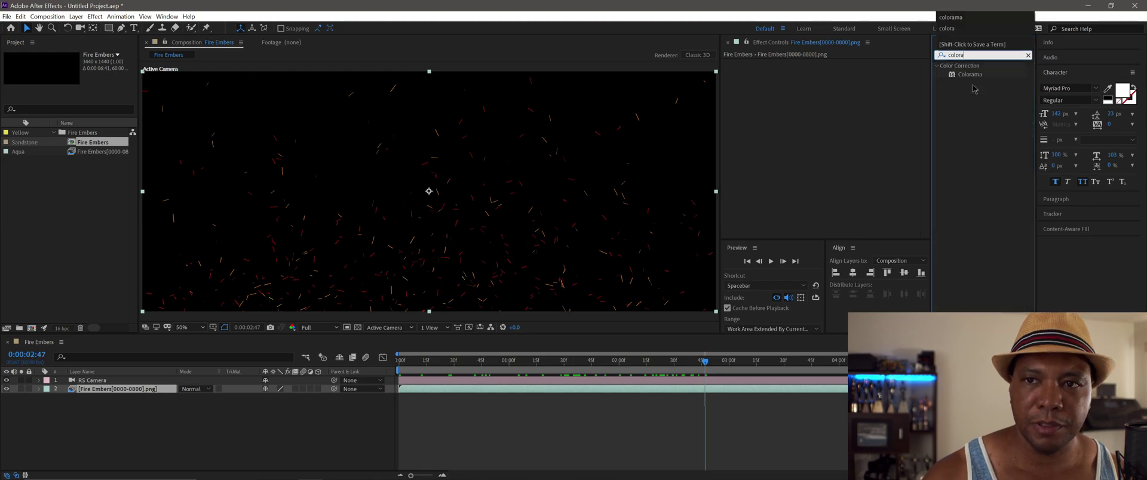
{"action": "left_click", "coordinate": [969, 75]}
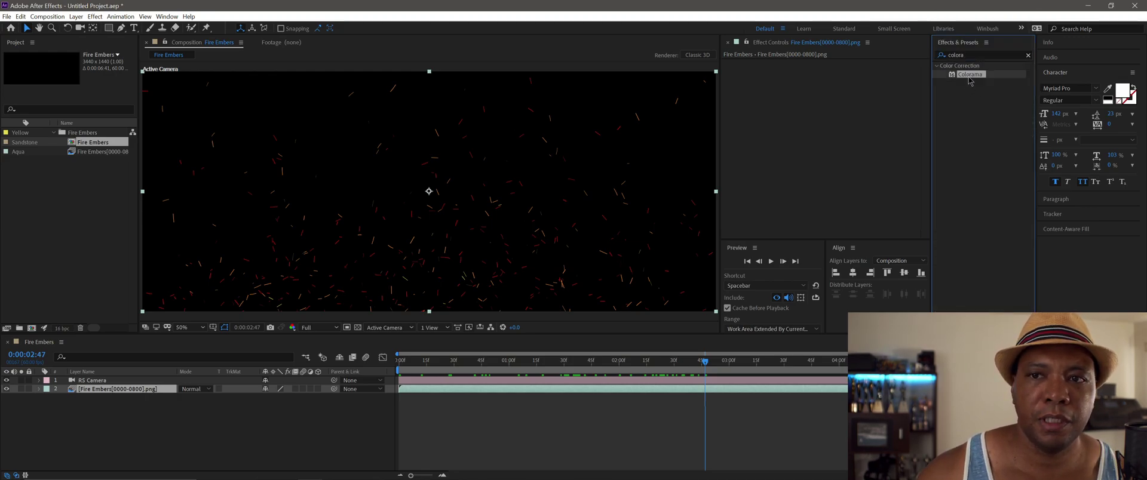
{"action": "left_click_drag", "start_coordinate": [958, 74], "coordinate": [781, 139]}
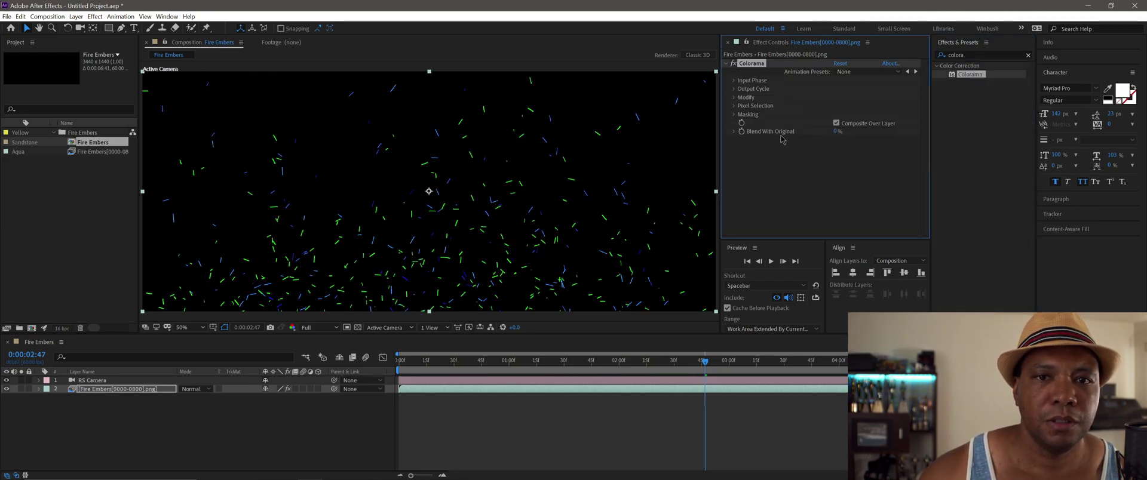
- Set Colorama's output cycle to the Fire preset palette and compare the embers with and without the effect
{"action": "left_click", "coordinate": [734, 89]}
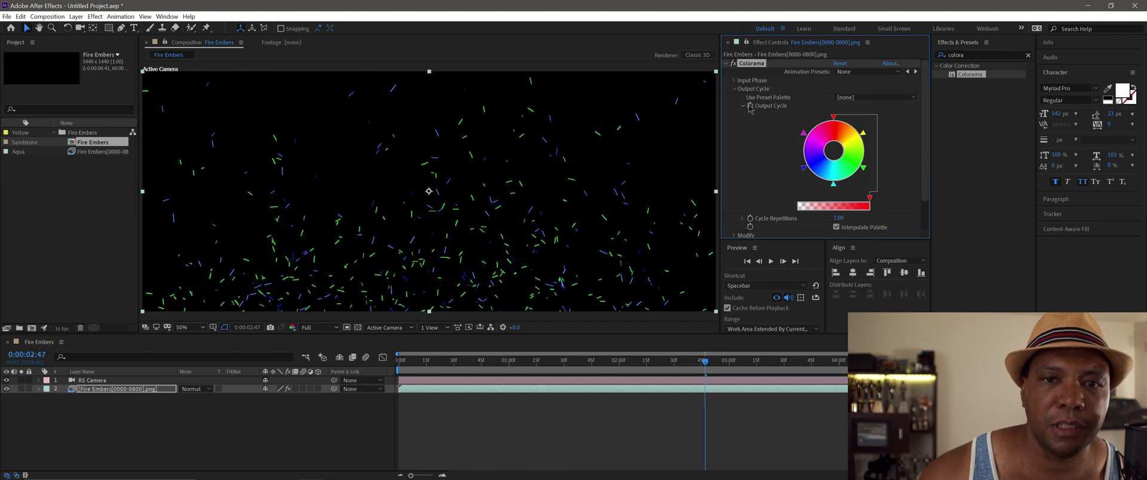
{"action": "left_click", "coordinate": [850, 97]}
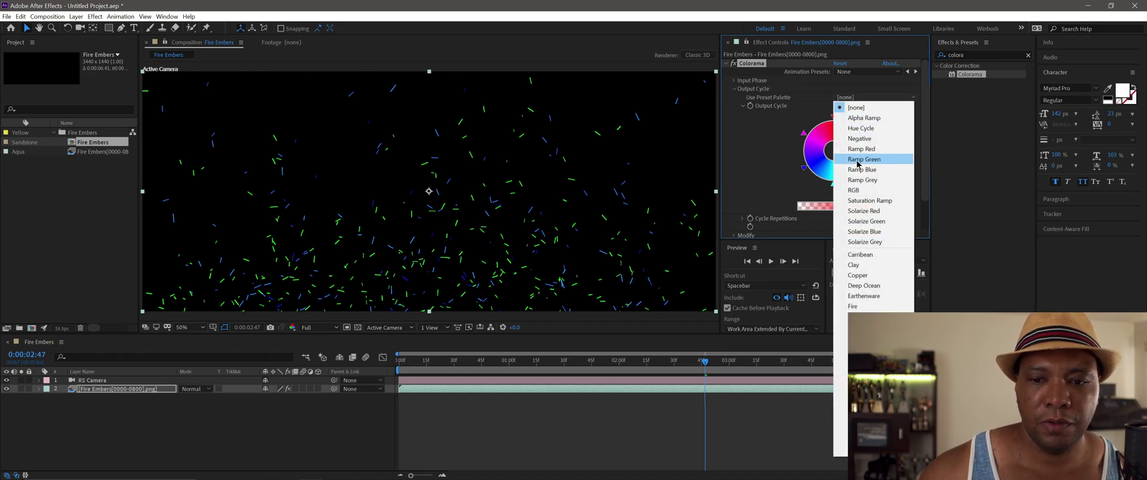
{"action": "left_click", "coordinate": [869, 306]}
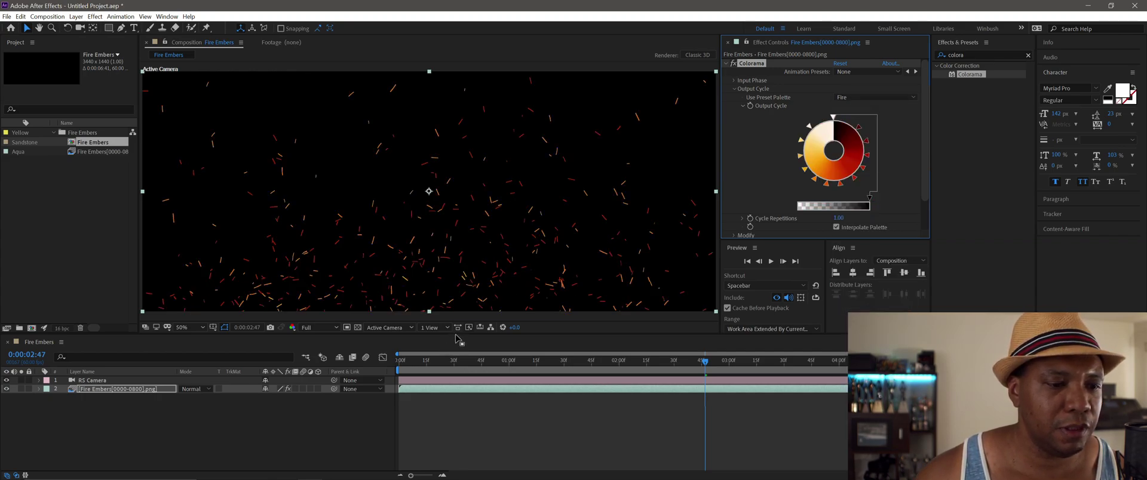
{"action": "left_click_drag", "start_coordinate": [456, 339], "coordinate": [455, 376]}
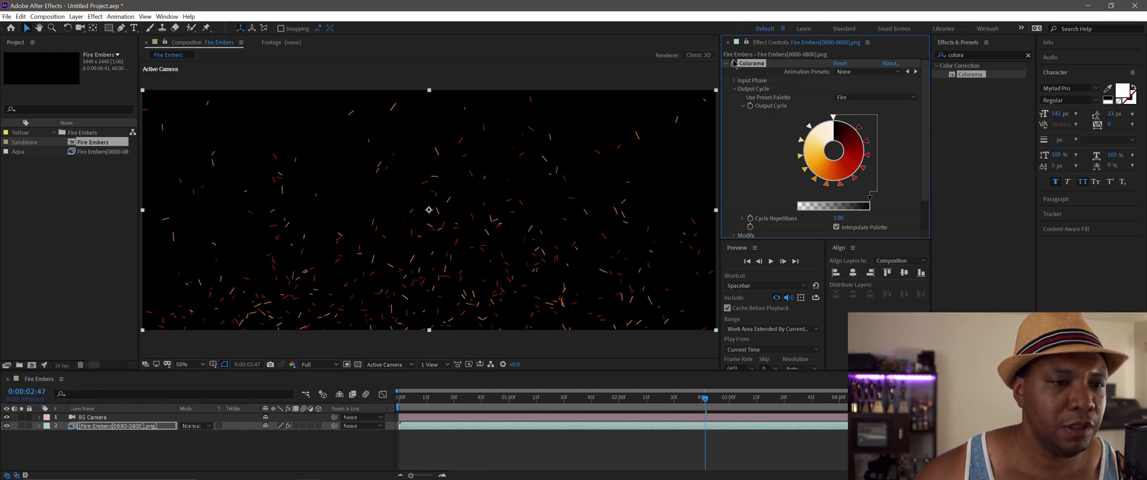
{"action": "left_click", "coordinate": [734, 63]}
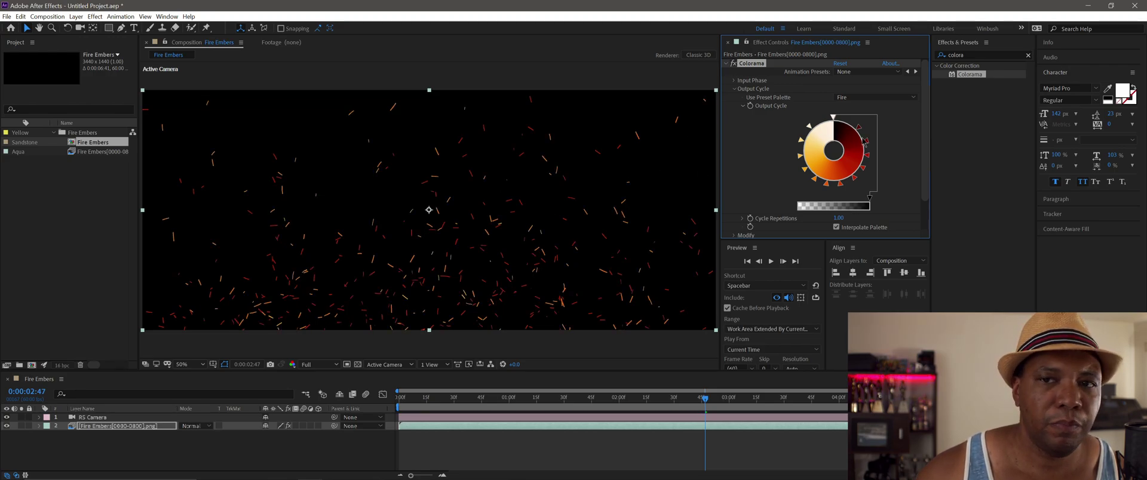
- Collapse the Colorama settings and add a Gradient Ramp effect to the Fire Embers image-sequence layer
{"action": "left_click", "coordinate": [980, 55]}
{"action": "type", "text": "ra"}
{"action": "left_click", "coordinate": [946, 77]}
{"action": "left_click", "coordinate": [726, 64]}
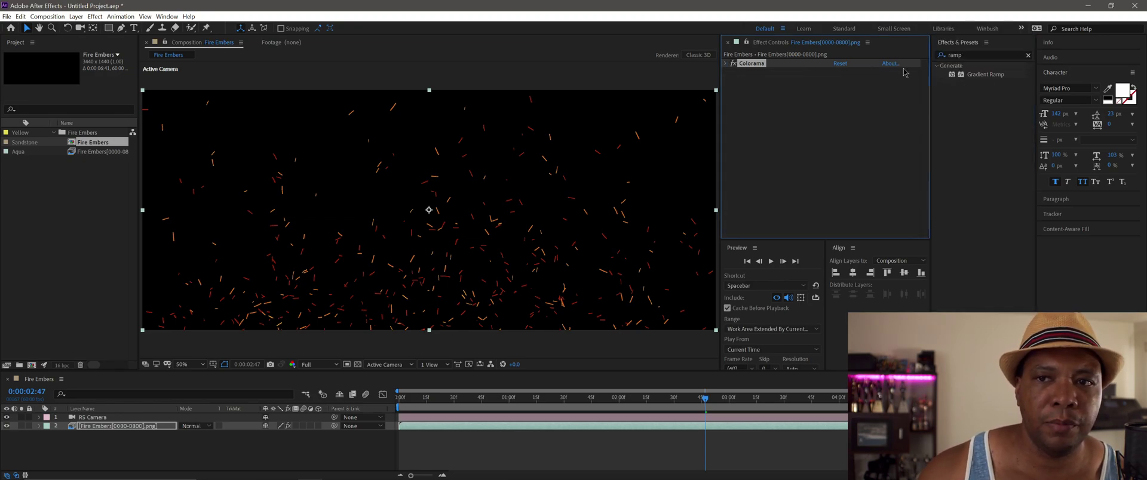
{"action": "double_click", "coordinate": [997, 74]}
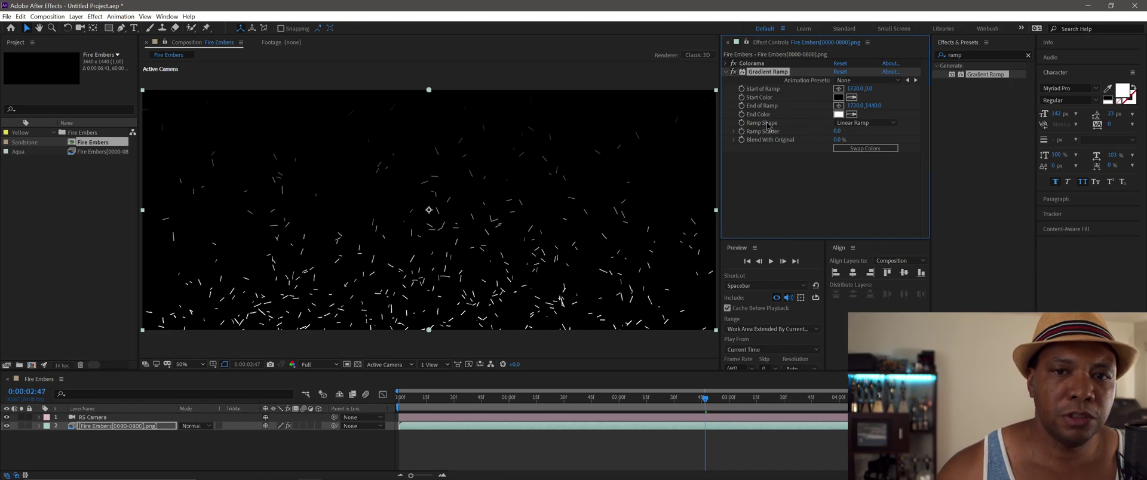
- Set the Gradient Ramp's end color to bright red and its start color to golden yellow
{"action": "left_click", "coordinate": [838, 114]}
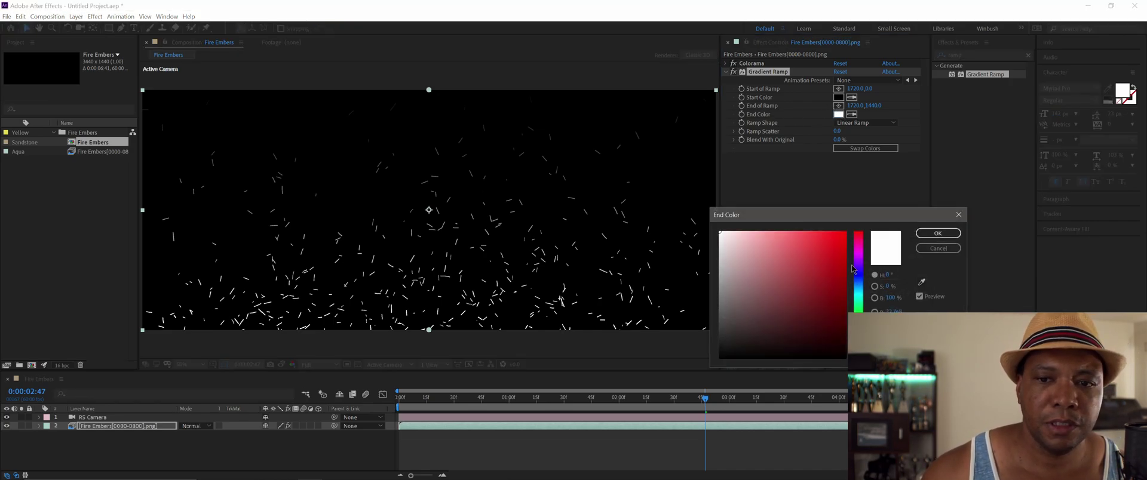
{"action": "left_click_drag", "start_coordinate": [845, 245], "coordinate": [847, 238]}
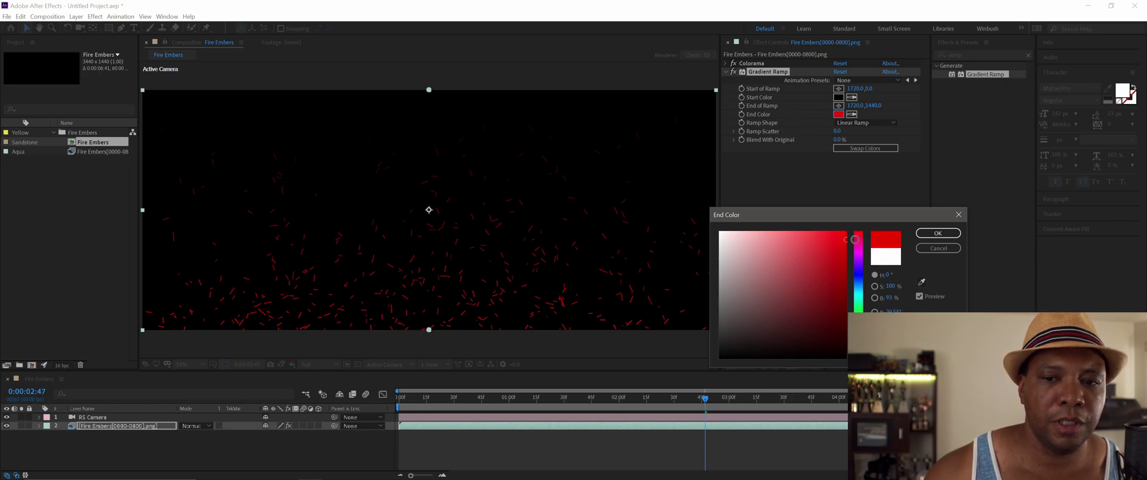
{"action": "left_click", "coordinate": [939, 233]}
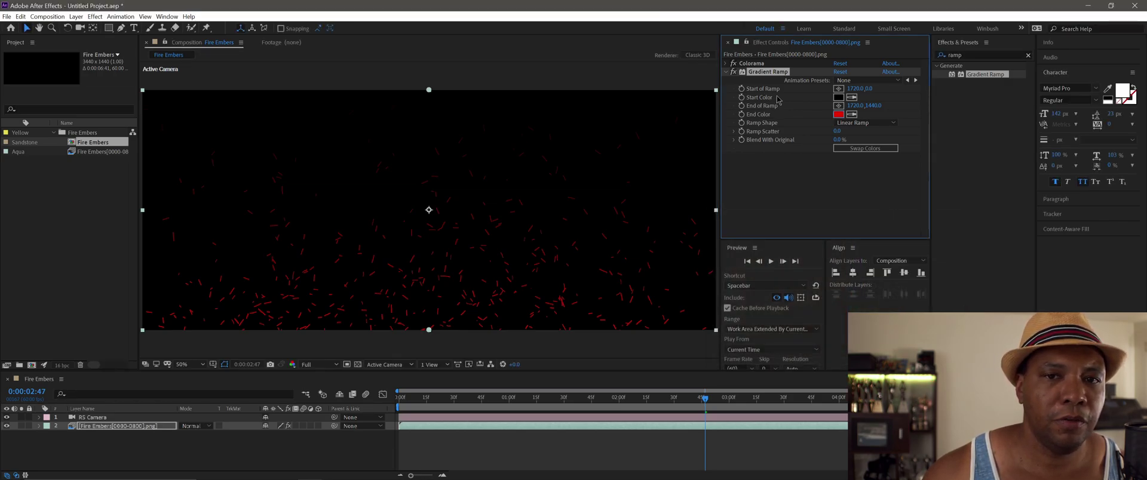
{"action": "left_click", "coordinate": [838, 97]}
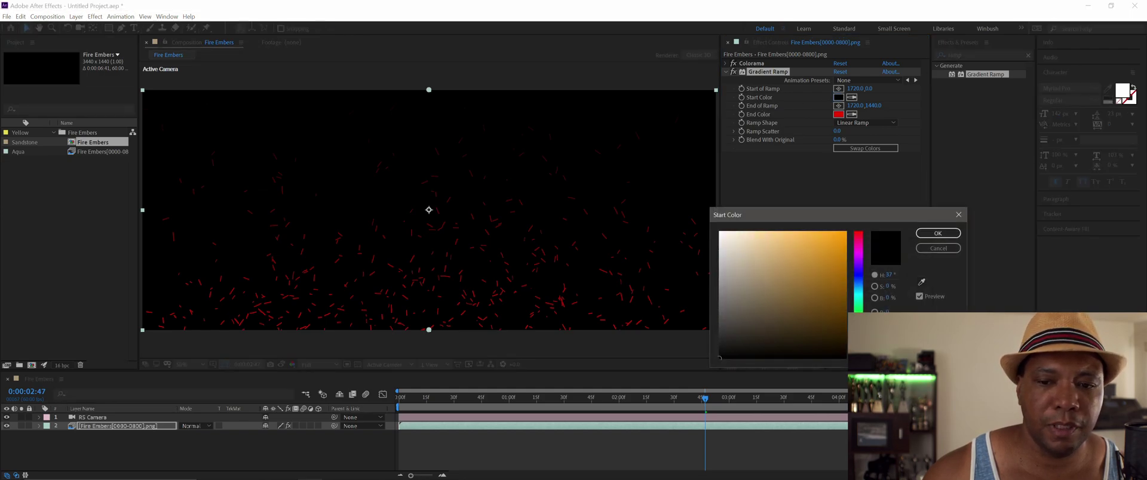
{"action": "left_click_drag", "start_coordinate": [833, 254], "coordinate": [861, 253]}
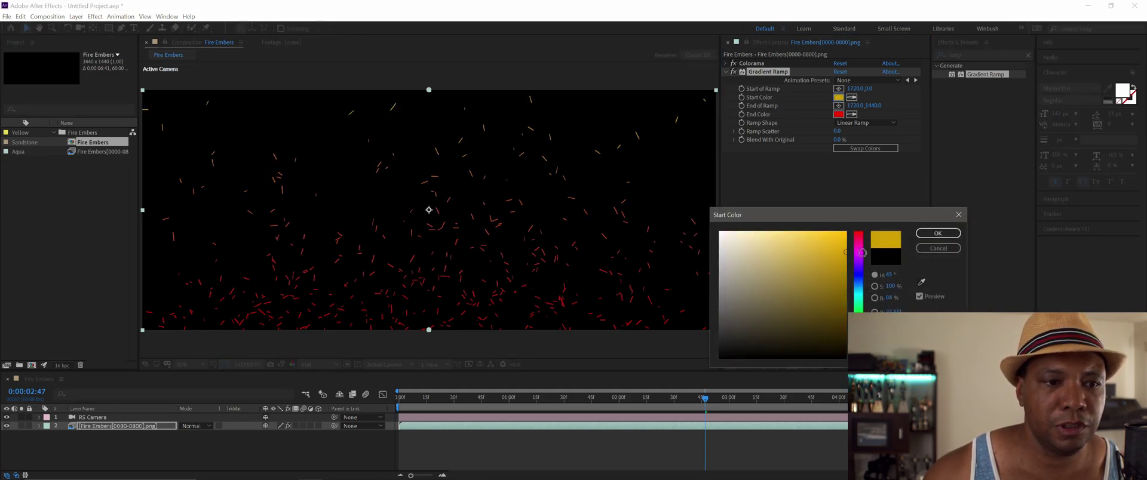
{"action": "left_click", "coordinate": [938, 234]}
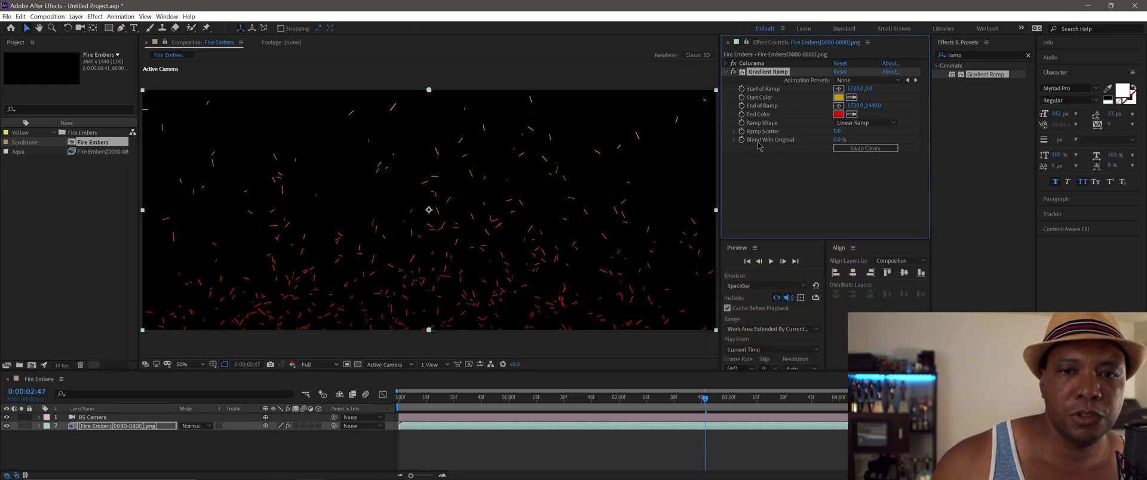
- Set the Gradient Ramp's Blend With Original to about 30% and collapse the effect's settings
{"action": "left_click_drag", "start_coordinate": [839, 139], "coordinate": [868, 140]}
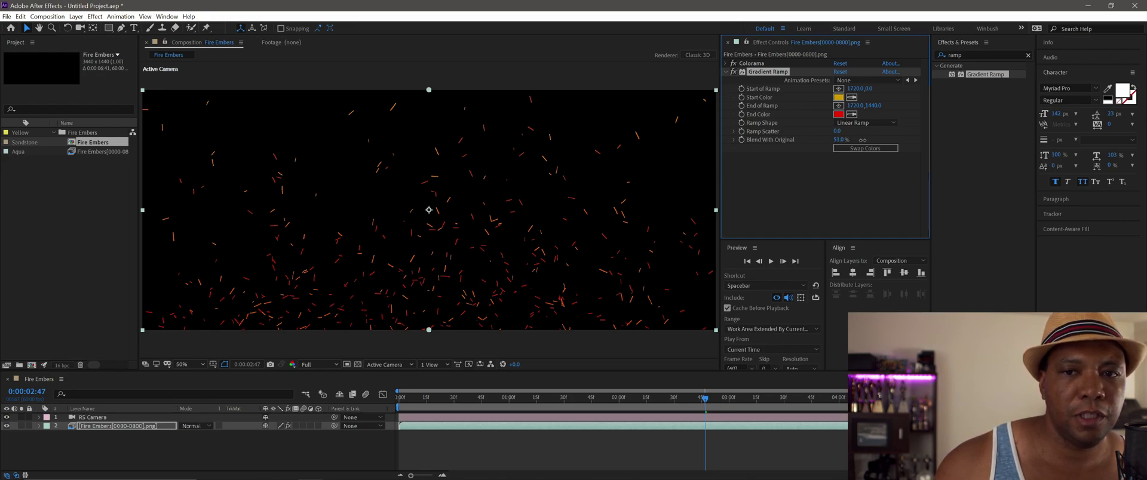
{"action": "mouse_move", "coordinate": [861, 140]}
{"action": "left_mouse_down"}
{"action": "mouse_move", "coordinate": [825, 140]}
{"action": "mouse_move", "coordinate": [841, 140]}
{"action": "left_mouse_up"}
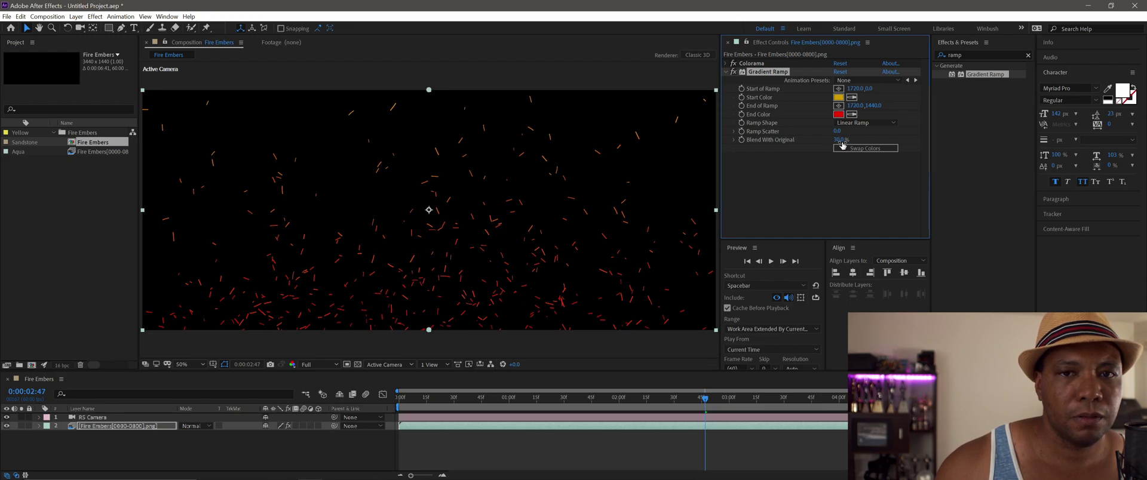
{"action": "left_click", "coordinate": [727, 72]}
- Search the effects for glow, collapse the unneeded categories, and add the Stylize Glow effect below Gradient Ramp on the embers layer
{"action": "left_click", "coordinate": [970, 54]}
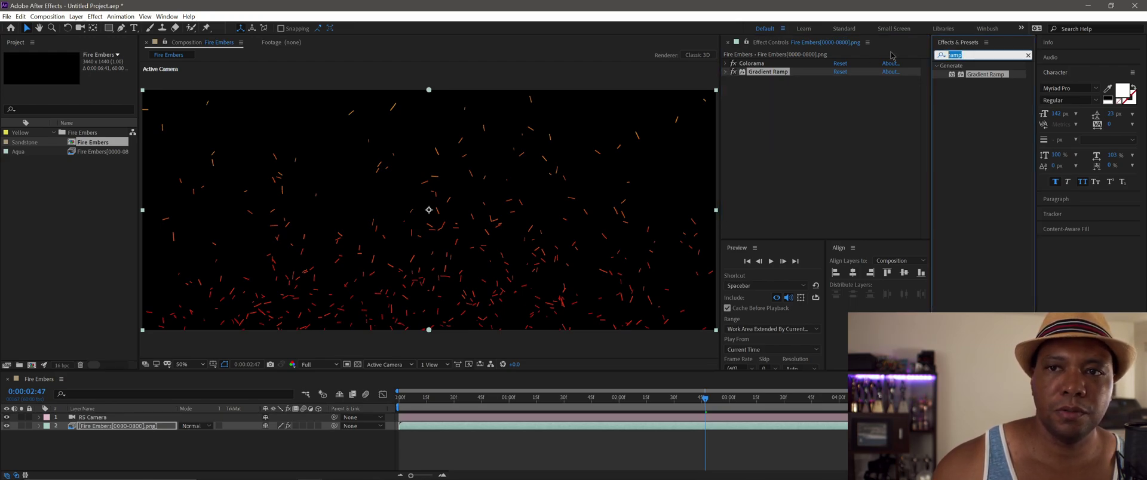
{"action": "type", "text": "gl"}
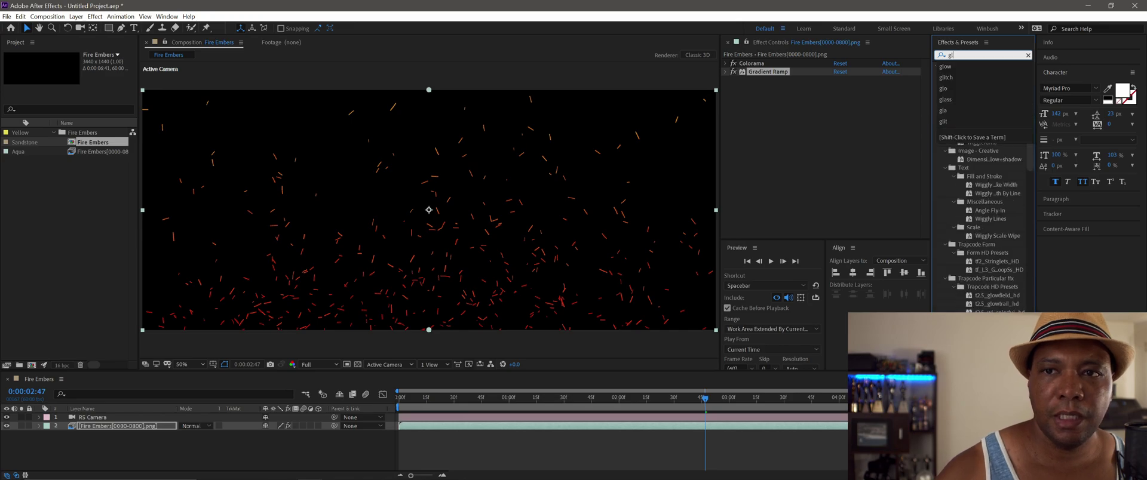
{"action": "type", "text": "ow"}
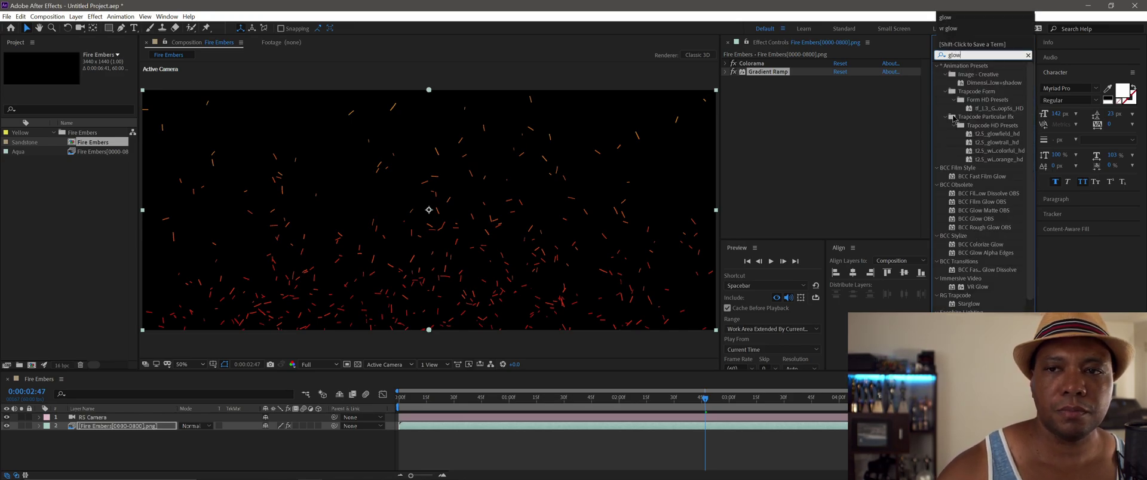
{"action": "left_click", "coordinate": [938, 66]}
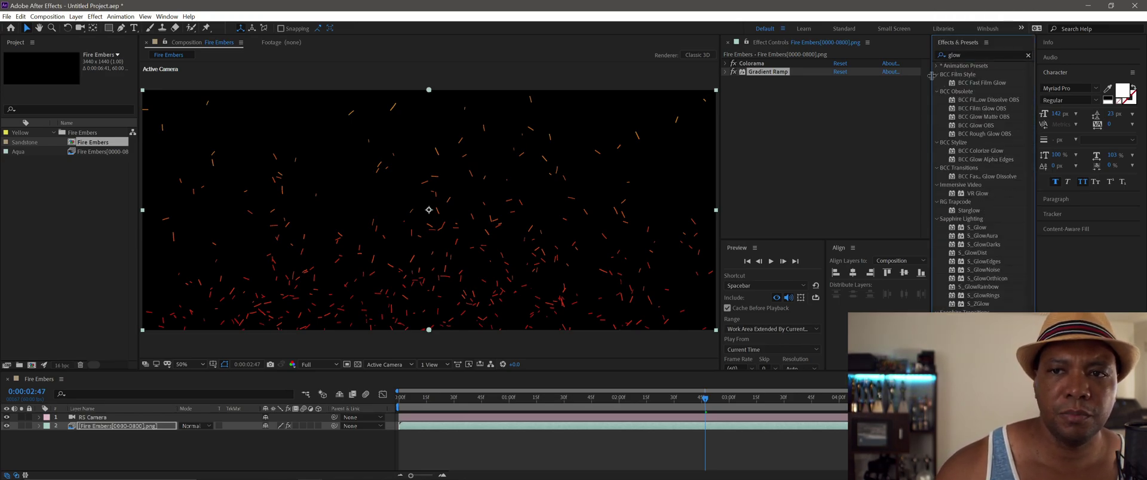
{"action": "left_click", "coordinate": [937, 74]}
{"action": "left_click", "coordinate": [937, 82]}
{"action": "left_click", "coordinate": [936, 92]}
{"action": "left_click", "coordinate": [937, 100]}
{"action": "left_click", "coordinate": [937, 108]}
{"action": "left_click", "coordinate": [937, 117]}
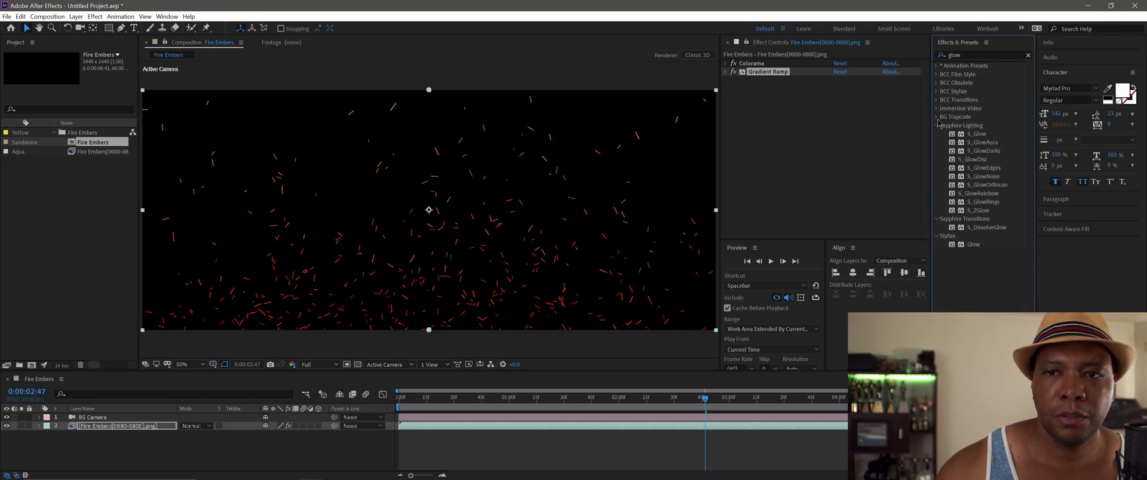
{"action": "left_click", "coordinate": [937, 126]}
{"action": "left_click", "coordinate": [936, 134]}
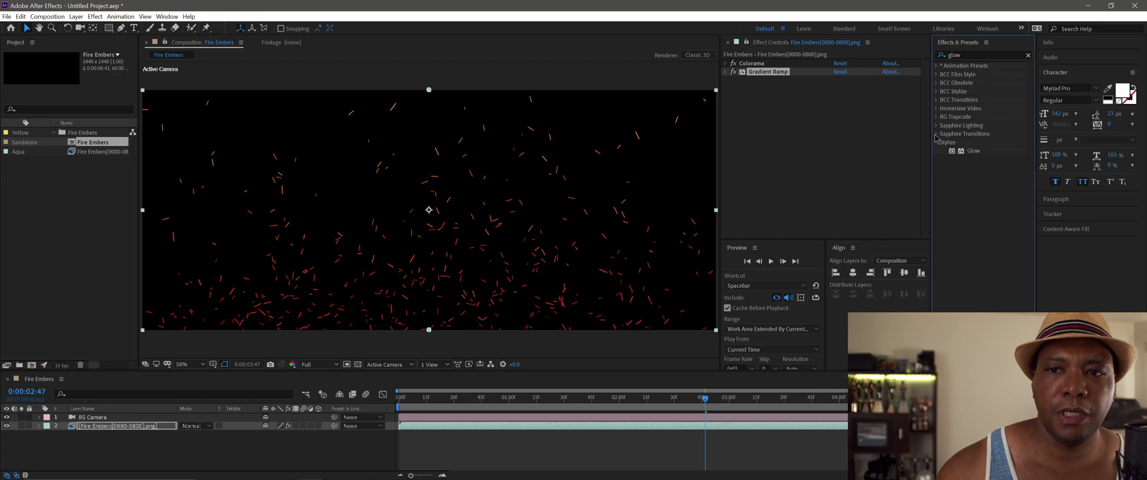
{"action": "left_click_drag", "start_coordinate": [974, 150], "coordinate": [752, 112]}
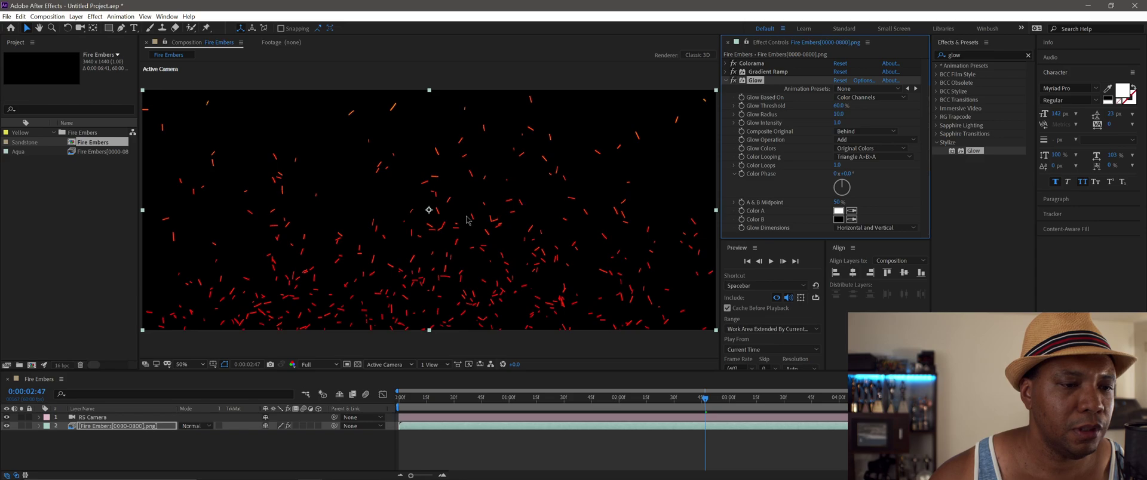
- Compare the embers with and without the Glow effect at 100% magnification
{"action": "key", "text": "slash"}
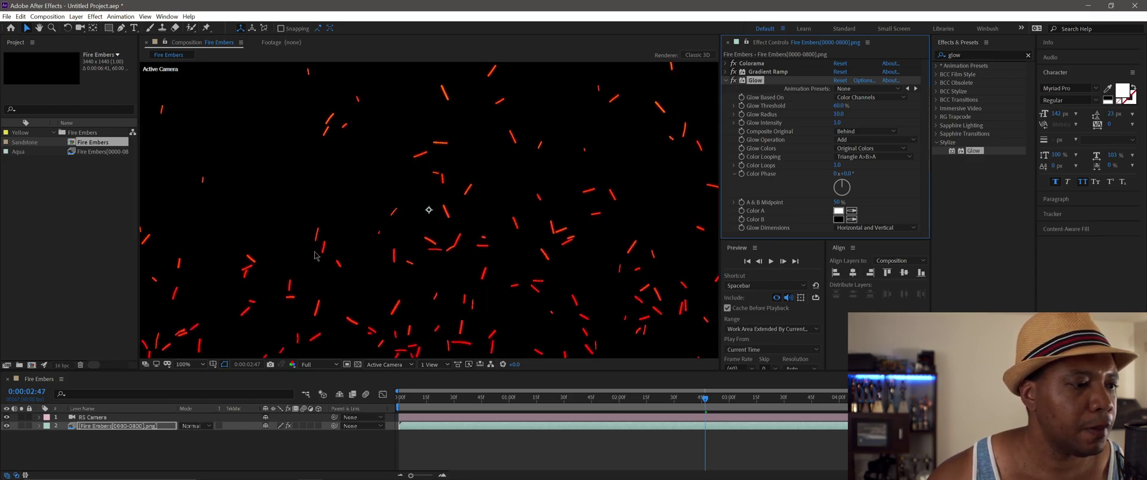
{"action": "left_click", "coordinate": [735, 81]}
{"action": "left_click", "coordinate": [734, 81]}
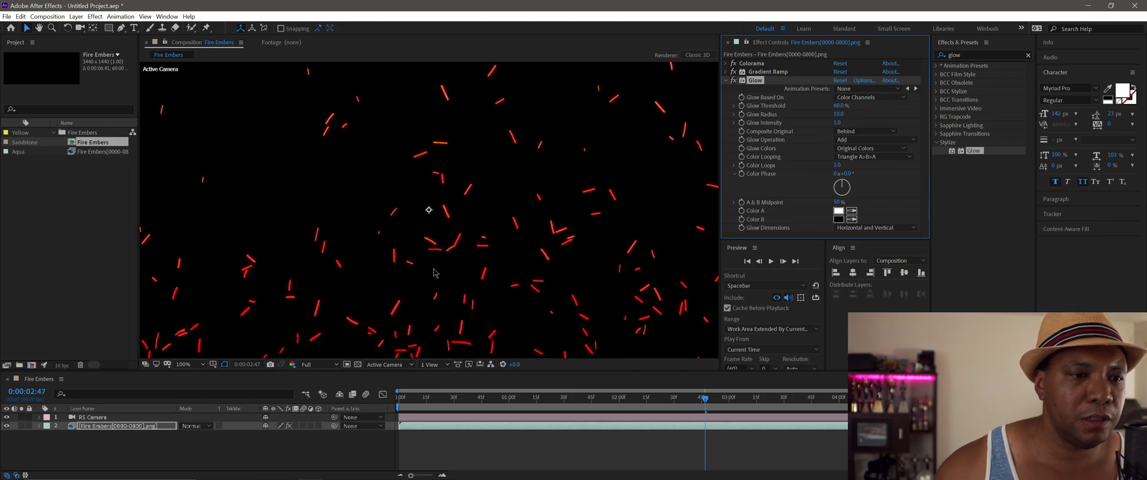
- Set Glow Intensity to 4.0 and Glow Radius to about 20, and collapse the Glow settings
{"action": "left_click", "coordinate": [838, 123]}
{"action": "key", "text": "BackSpace"}
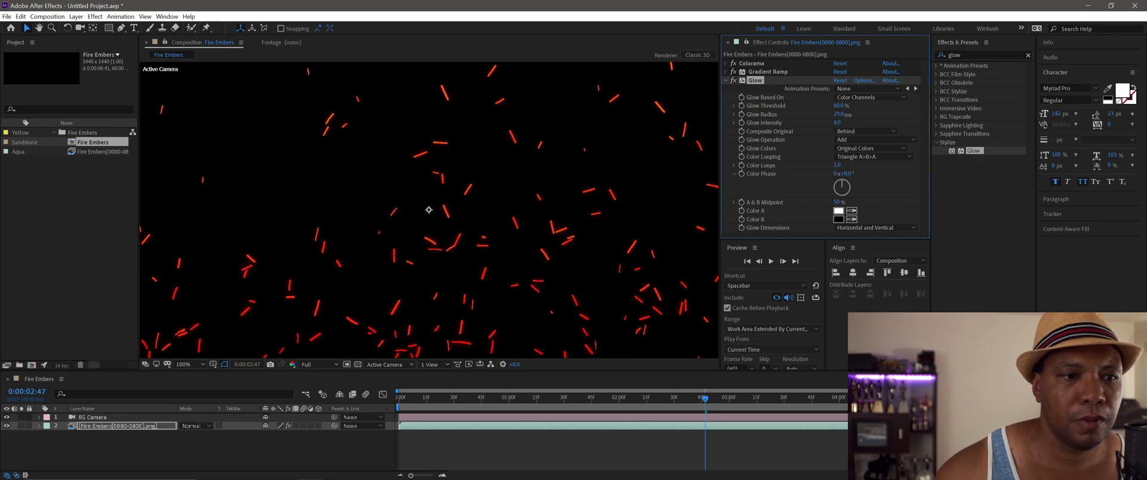
{"action": "left_click_drag", "start_coordinate": [856, 115], "coordinate": [844, 114]}
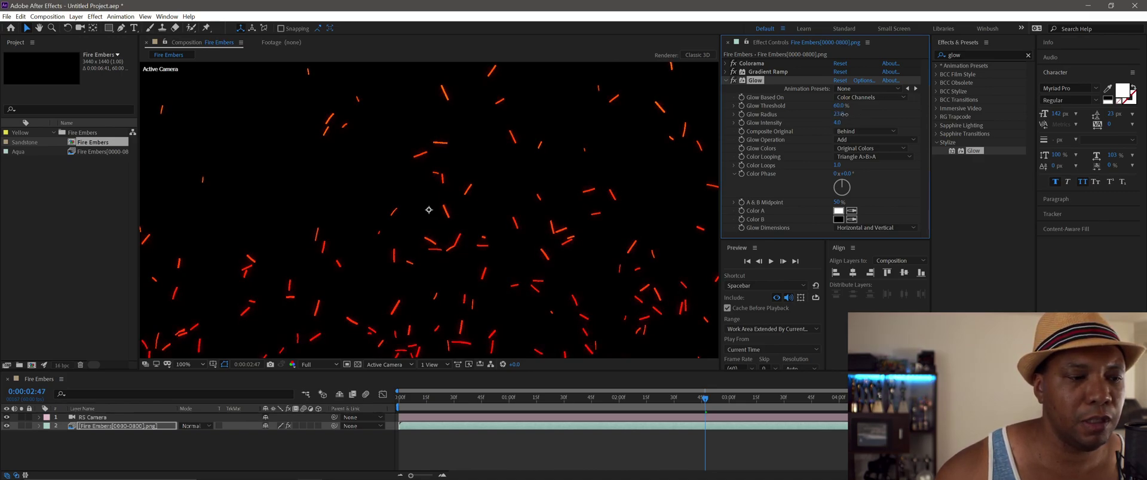
{"action": "key", "text": "comma"}
{"action": "key", "text": "comma"}
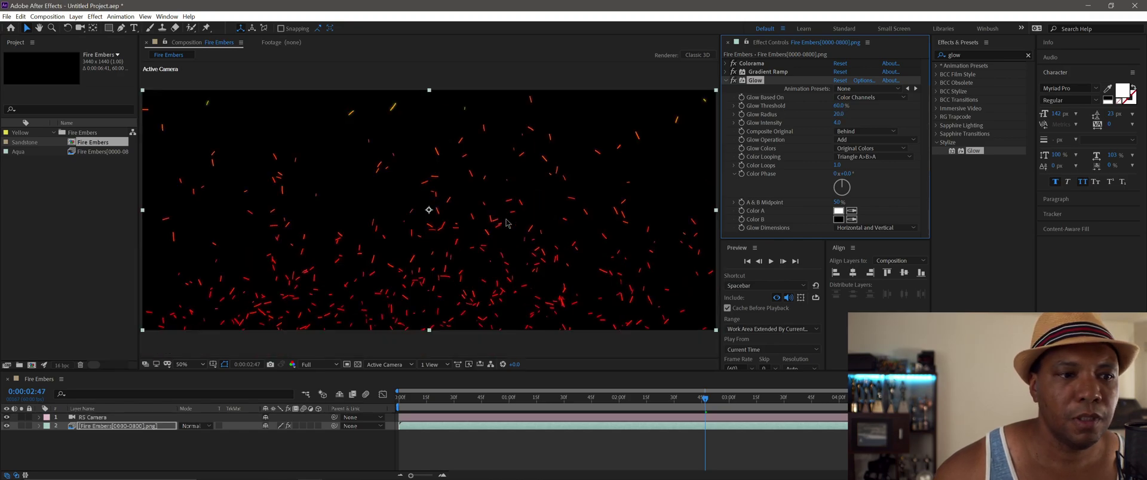
{"action": "left_click", "coordinate": [726, 80]}
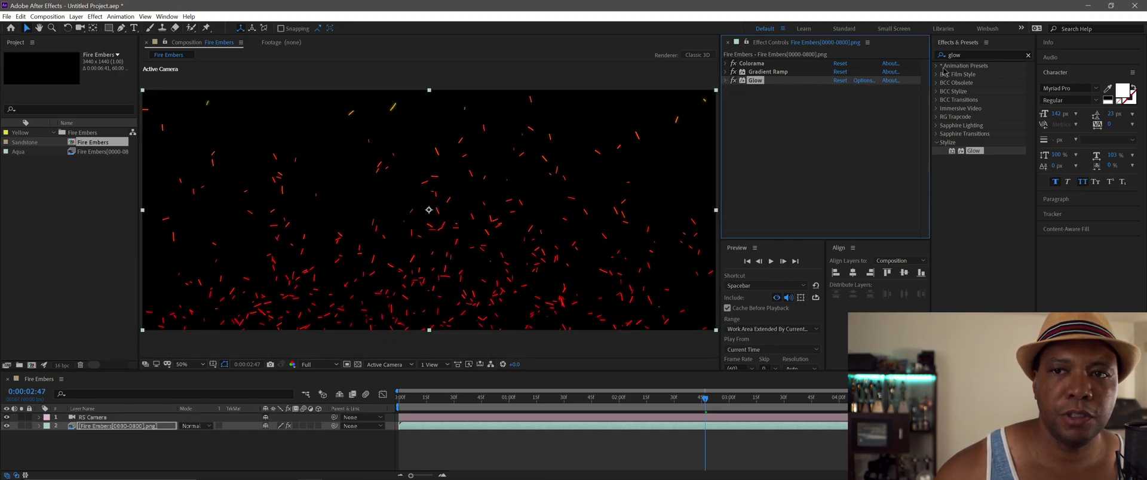
- Search the effects for fast and add Fast Box Blur below Glow on the Fire Embers layer
{"action": "left_click", "coordinate": [959, 54]}
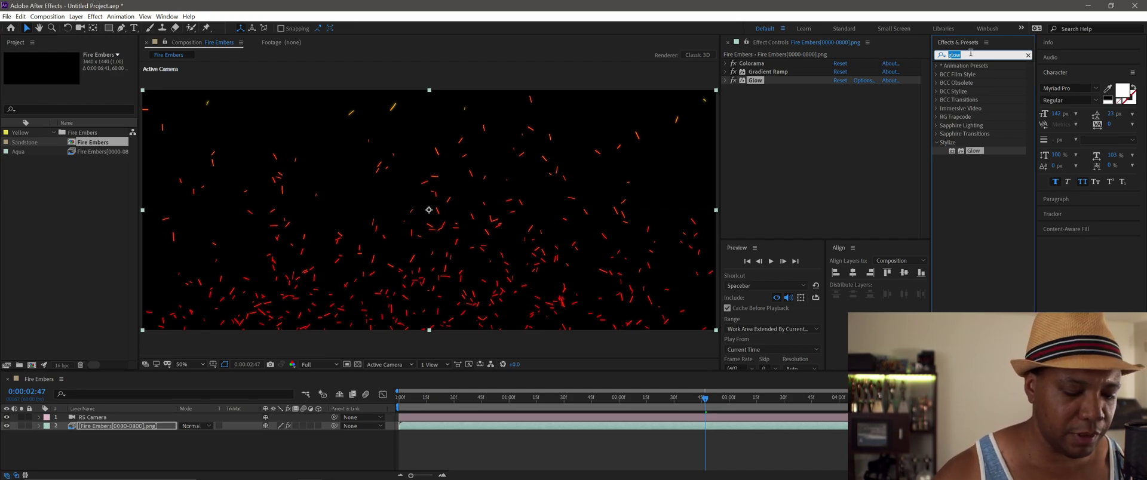
{"action": "type", "text": "fast"}
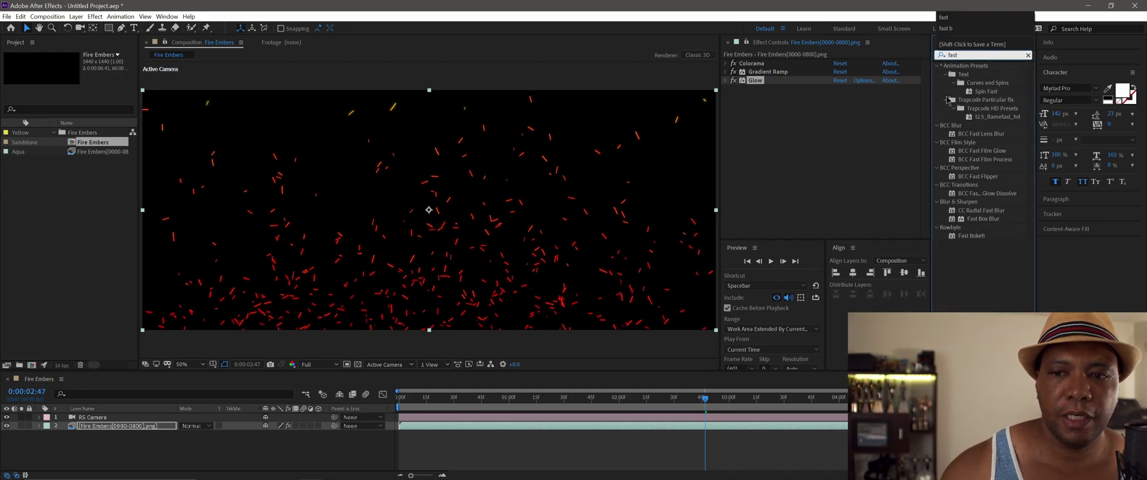
{"action": "left_click", "coordinate": [978, 220]}
{"action": "left_click_drag", "start_coordinate": [990, 220], "coordinate": [786, 166]}
{"action": "scroll", "coordinate": [431, 247], "scroll_direction": "up", "scroll_amount": 2}
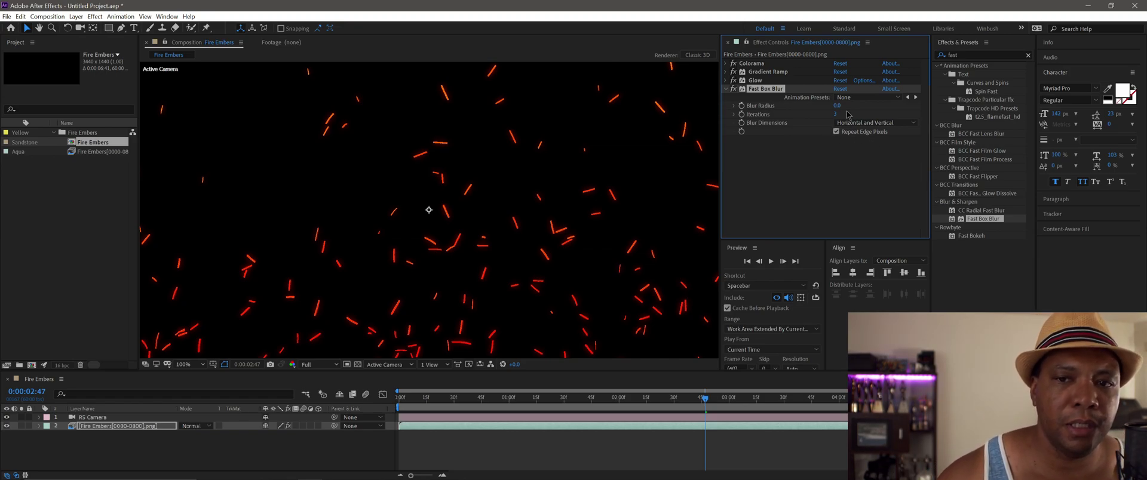
- Set Fast Box Blur's dimensions to Vertical and its Blur Radius to 2.0
{"action": "left_click", "coordinate": [848, 123]}
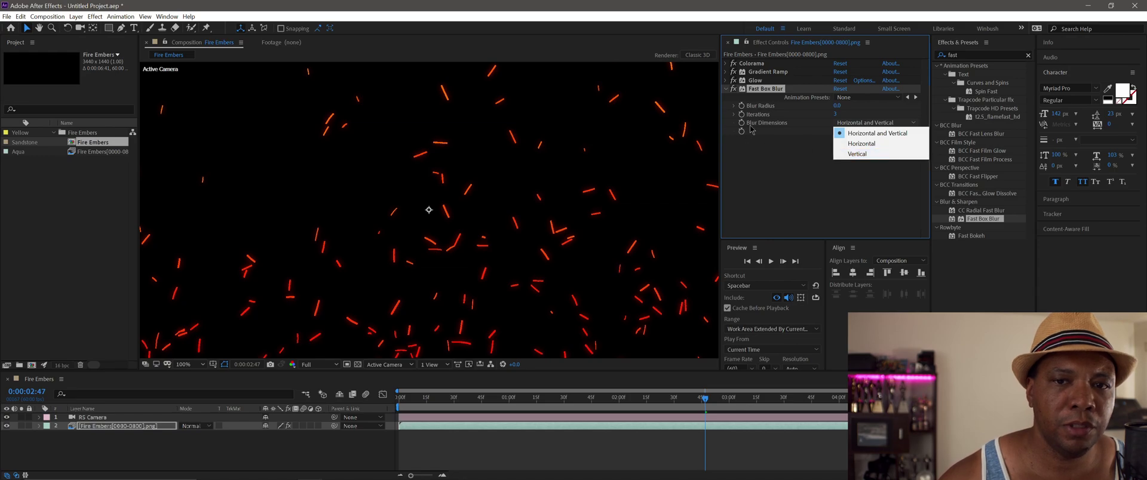
{"action": "left_click", "coordinate": [856, 154]}
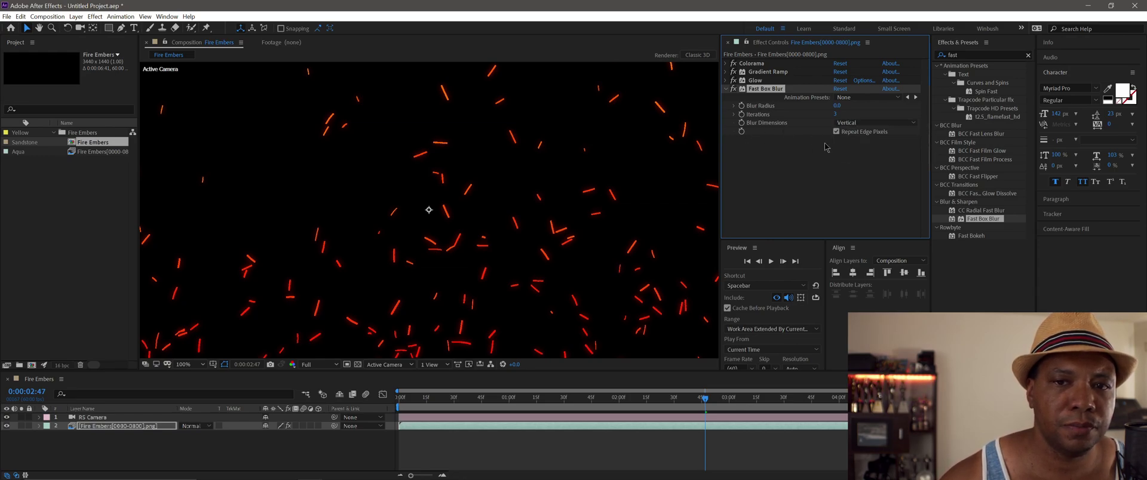
{"action": "left_click", "coordinate": [837, 105]}
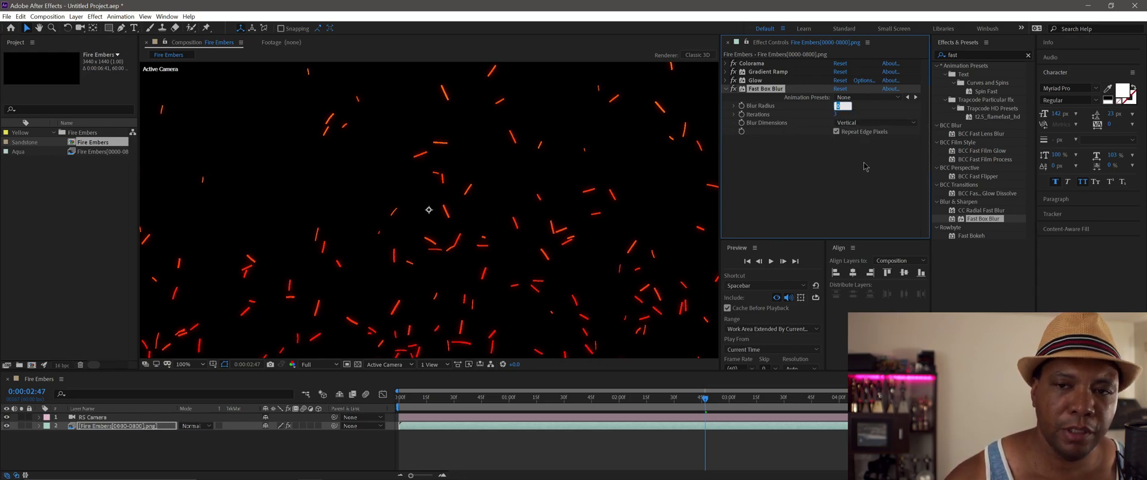
{"action": "type", "text": "1"}
{"action": "key", "text": "Return"}
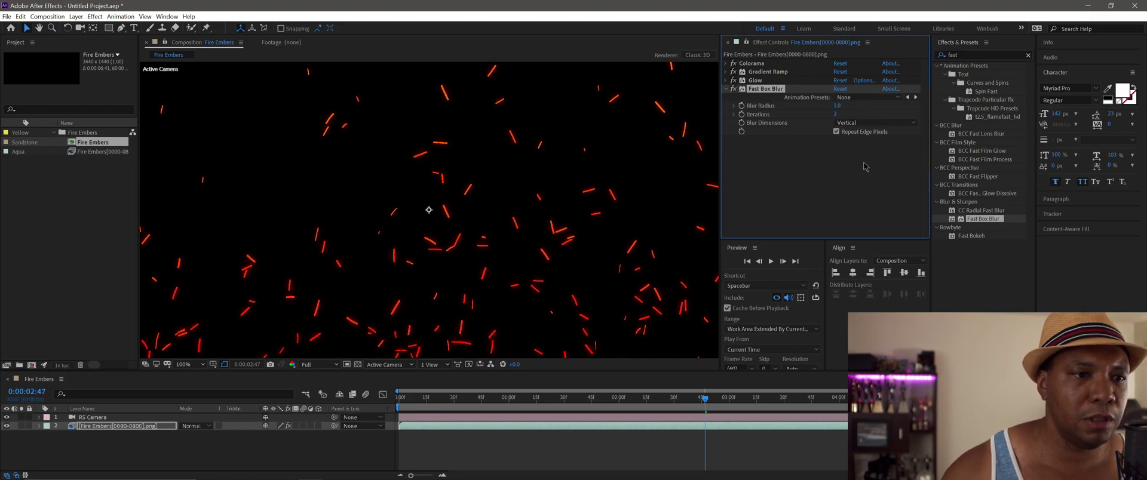
{"action": "left_click", "coordinate": [837, 107]}
{"action": "key", "text": "Return"}
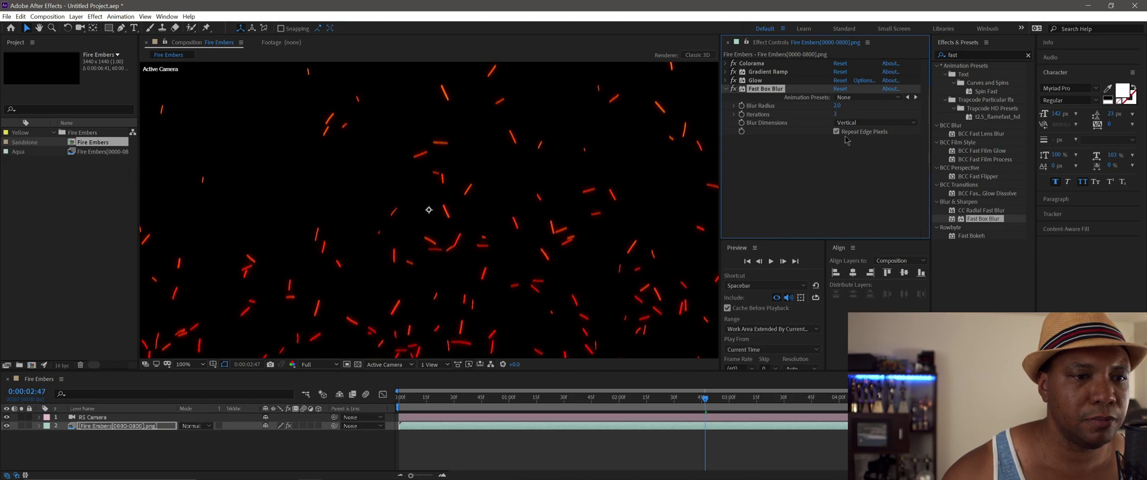
{"action": "scroll", "coordinate": [420, 263], "scroll_direction": "down", "scroll_amount": 2}
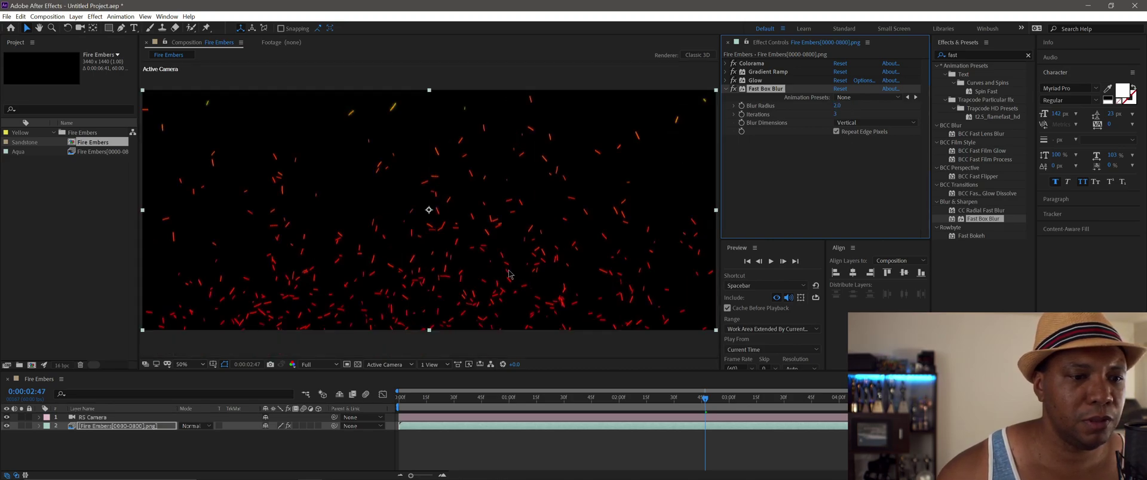
- Preview the Fire Embers composition from the start, switching the preview resolution to Half for the replay
{"action": "left_click", "coordinate": [382, 449]}
{"action": "key", "text": "space"}
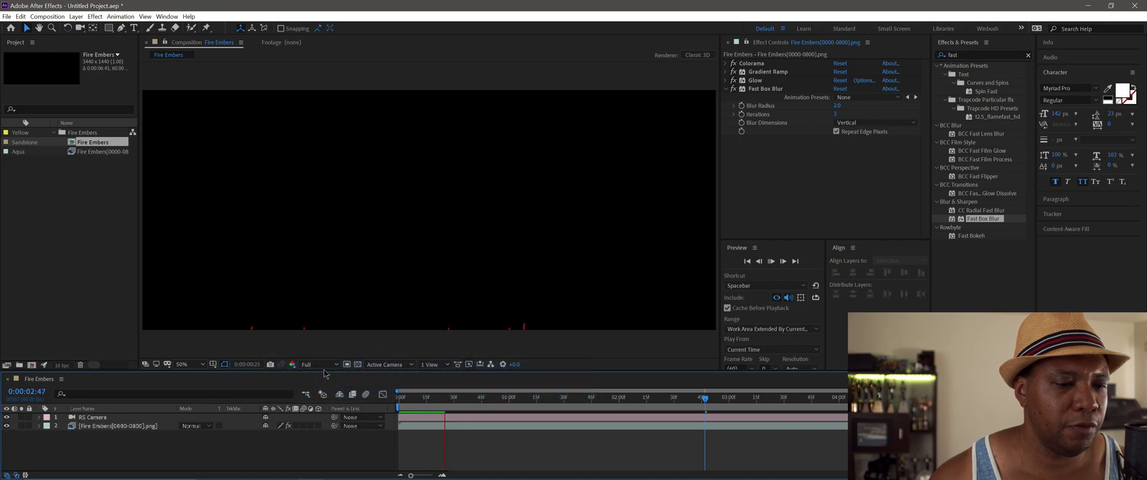
{"action": "key", "text": "space"}
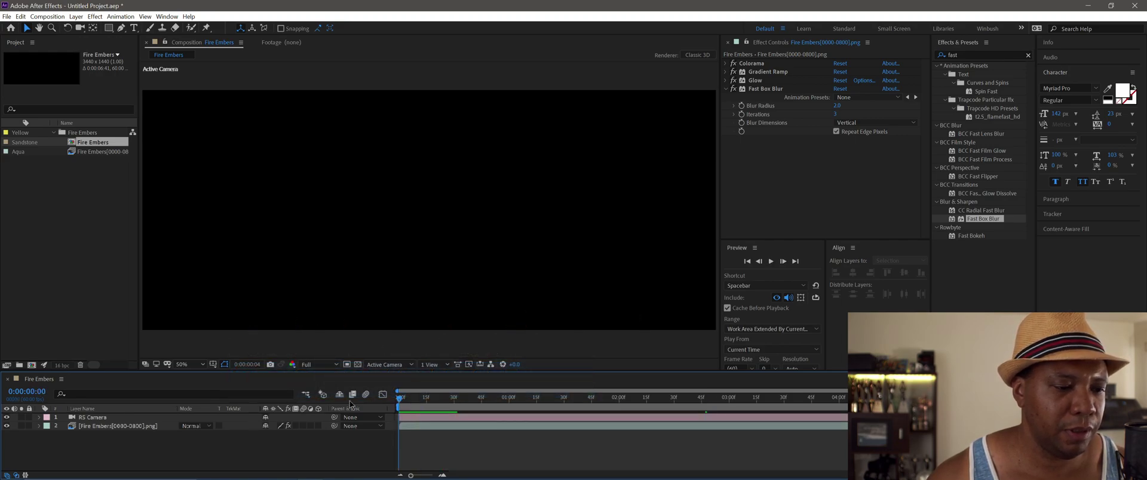
{"action": "left_click", "coordinate": [330, 365]}
{"action": "left_click", "coordinate": [315, 401]}
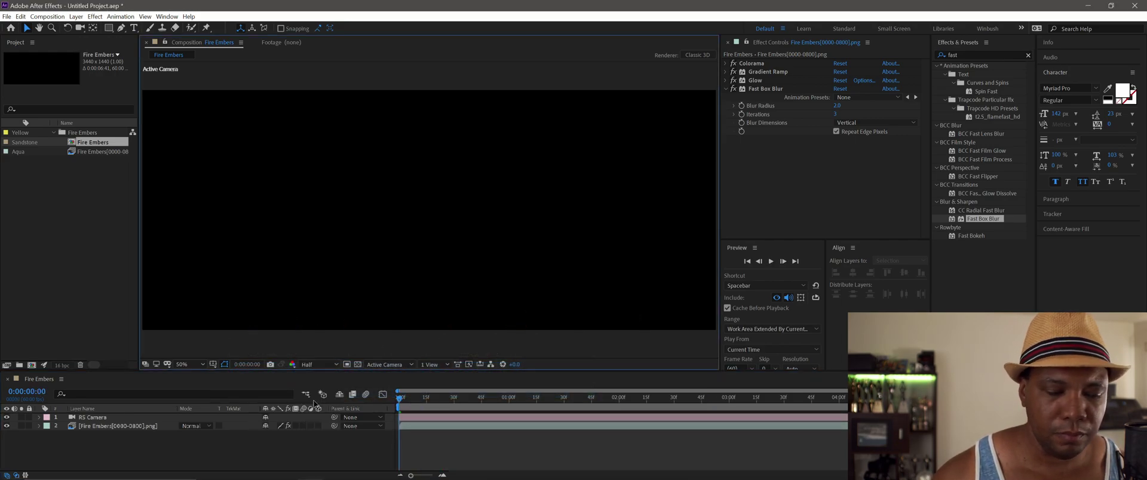
{"action": "key", "text": "space"}
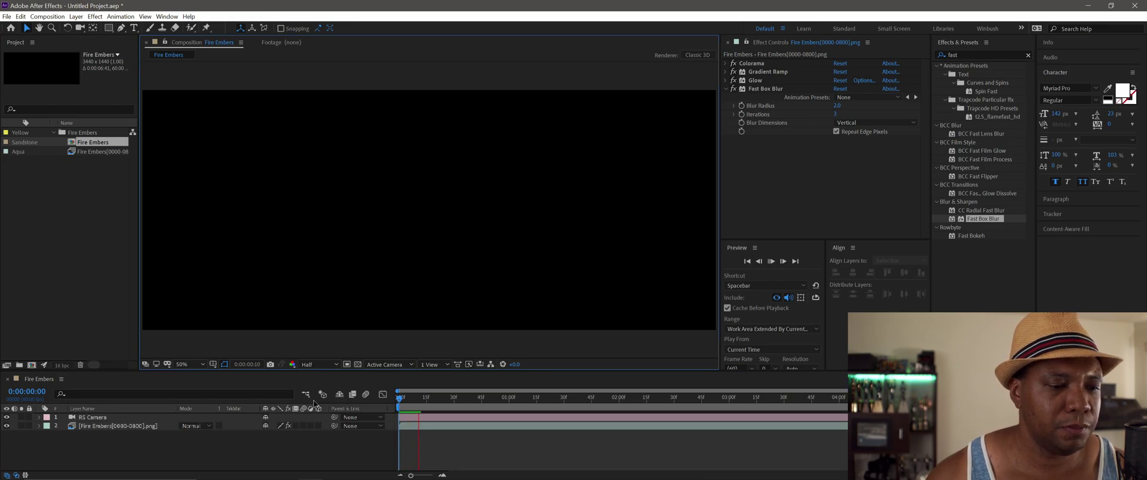